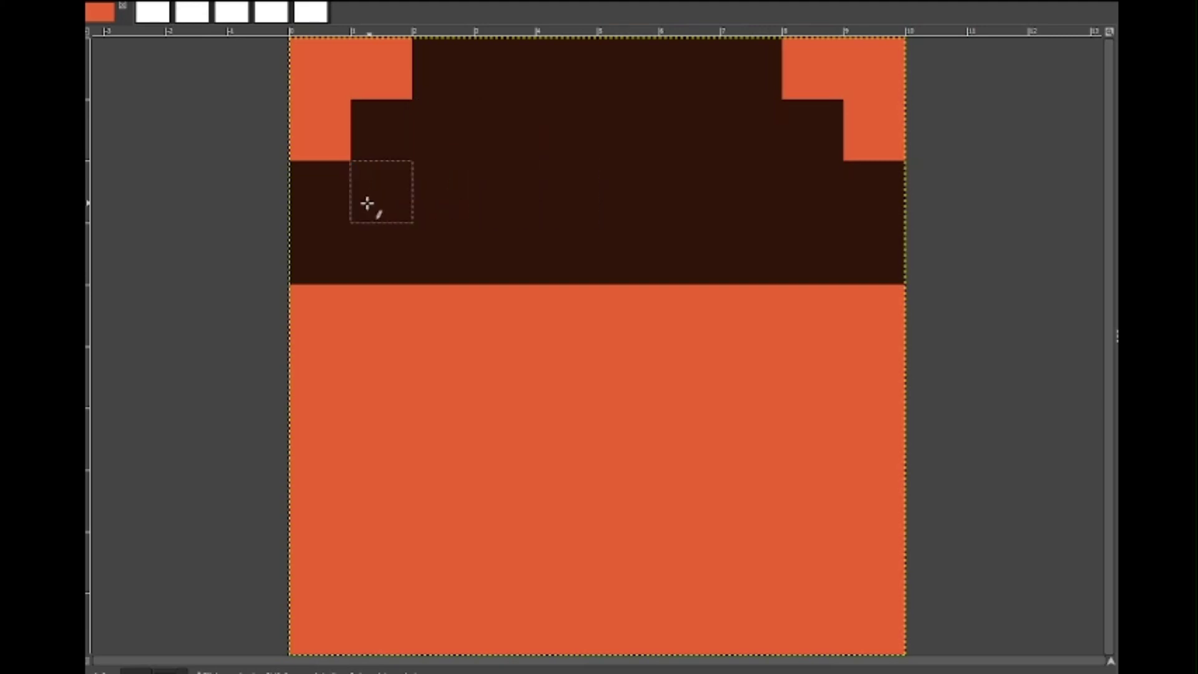
Paint a dark brown 2x2-pixel door, two 3x2-pixel mint-green upper windows and a 3x1-pixel mint-green lower window on the orange wall
{"action": "mouse_move", "coordinate": [527, 614]}
{"action": "left_mouse_down"}
{"action": "mouse_move", "coordinate": [525, 542]}
{"action": "mouse_move", "coordinate": [569, 604]}
{"action": "left_mouse_up"}
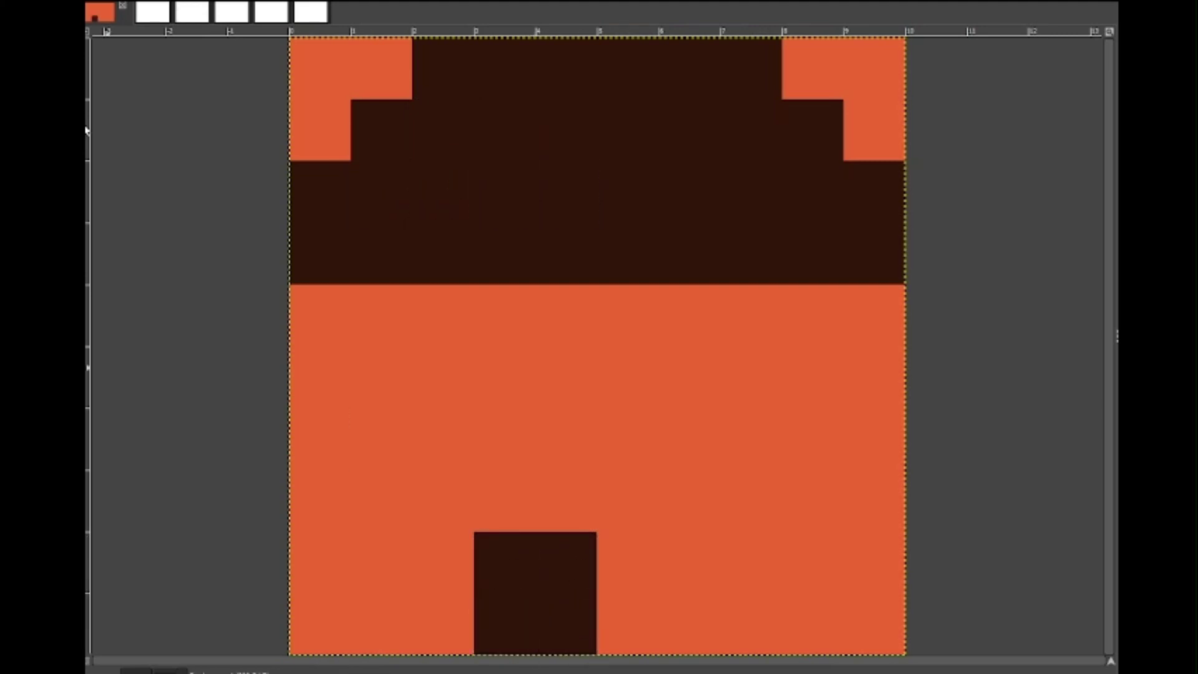
{"action": "mouse_move", "coordinate": [674, 368]}
{"action": "left_mouse_down"}
{"action": "mouse_move", "coordinate": [785, 375]}
{"action": "mouse_move", "coordinate": [686, 437]}
{"action": "left_mouse_up"}
{"action": "left_click_drag", "start_coordinate": [667, 561], "coordinate": [811, 561]}
{"action": "mouse_move", "coordinate": [536, 442]}
{"action": "left_mouse_down"}
{"action": "mouse_move", "coordinate": [489, 436]}
{"action": "mouse_move", "coordinate": [506, 388]}
{"action": "left_mouse_up"}
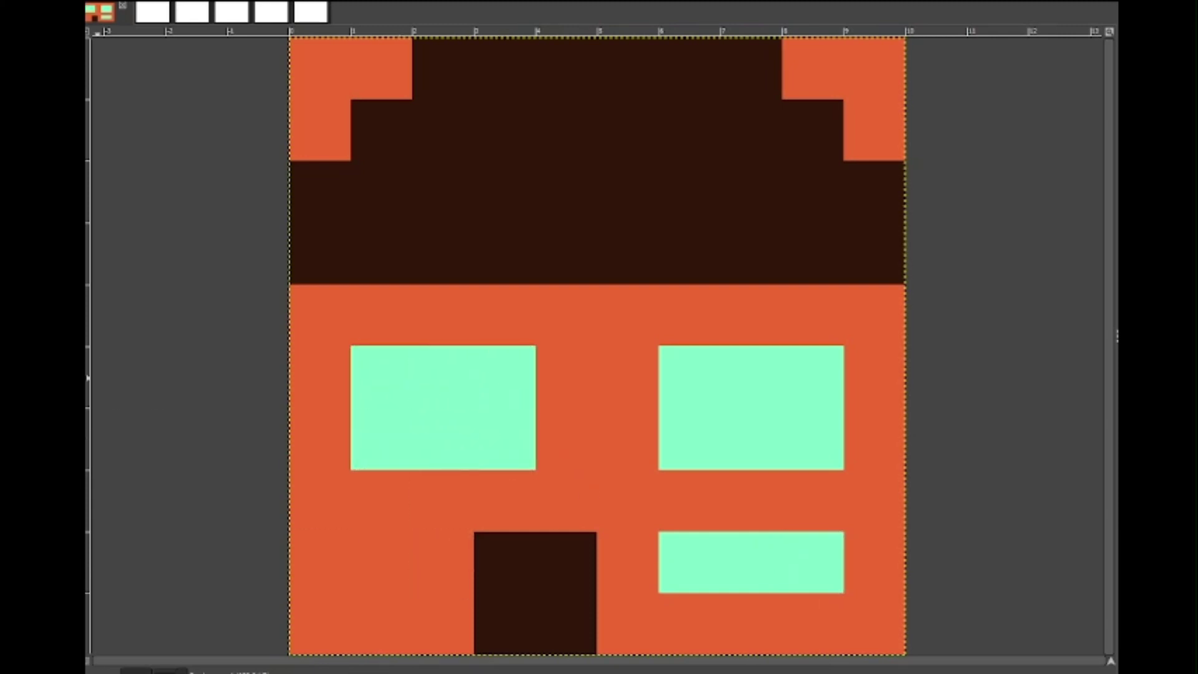
Paint the orange areas beside the roof white, and shade the roof with lighter brown toward its right and darker brown patches on its left
{"action": "left_click_drag", "start_coordinate": [379, 67], "coordinate": [317, 128]}
{"action": "left_click_drag", "start_coordinate": [818, 59], "coordinate": [874, 128]}
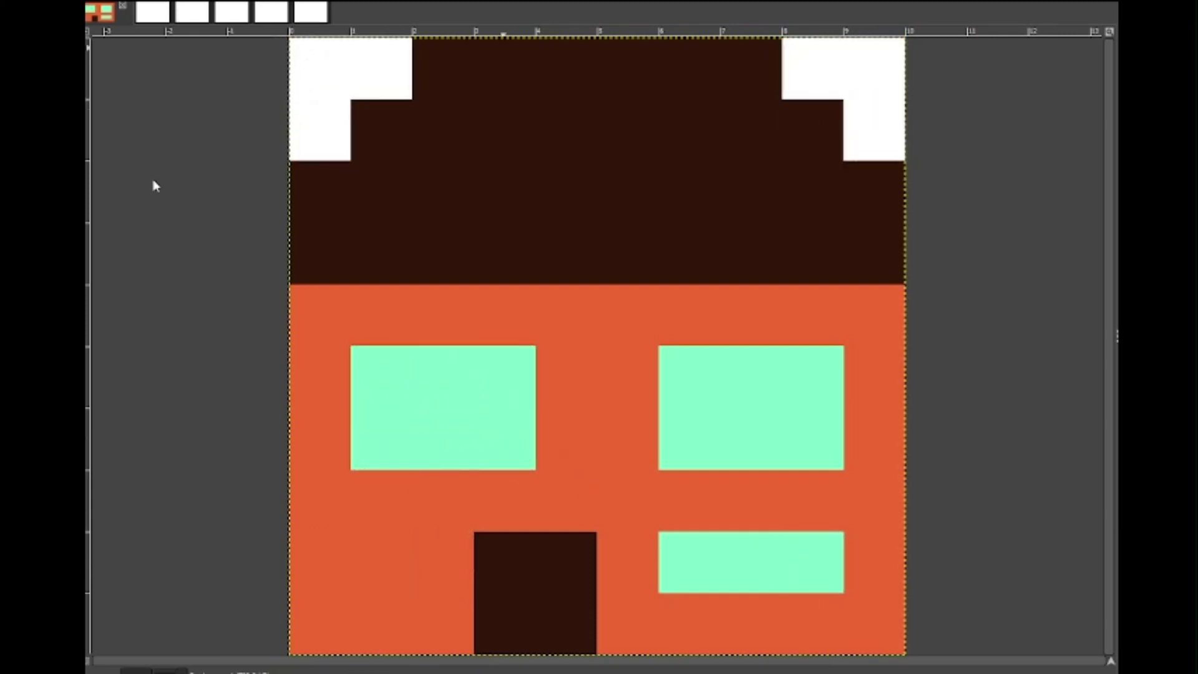
{"action": "mouse_move", "coordinate": [628, 69]}
{"action": "left_mouse_down"}
{"action": "mouse_move", "coordinate": [836, 168]}
{"action": "mouse_move", "coordinate": [873, 256]}
{"action": "left_mouse_up"}
{"action": "left_click", "coordinate": [565, 69]}
{"action": "mouse_move", "coordinate": [381, 131]}
{"action": "left_mouse_down"}
{"action": "mouse_move", "coordinate": [409, 114]}
{"action": "mouse_move", "coordinate": [334, 227]}
{"action": "mouse_move", "coordinate": [570, 181]}
{"action": "mouse_move", "coordinate": [608, 206]}
{"action": "mouse_move", "coordinate": [609, 241]}
{"action": "mouse_move", "coordinate": [564, 252]}
{"action": "left_mouse_up"}
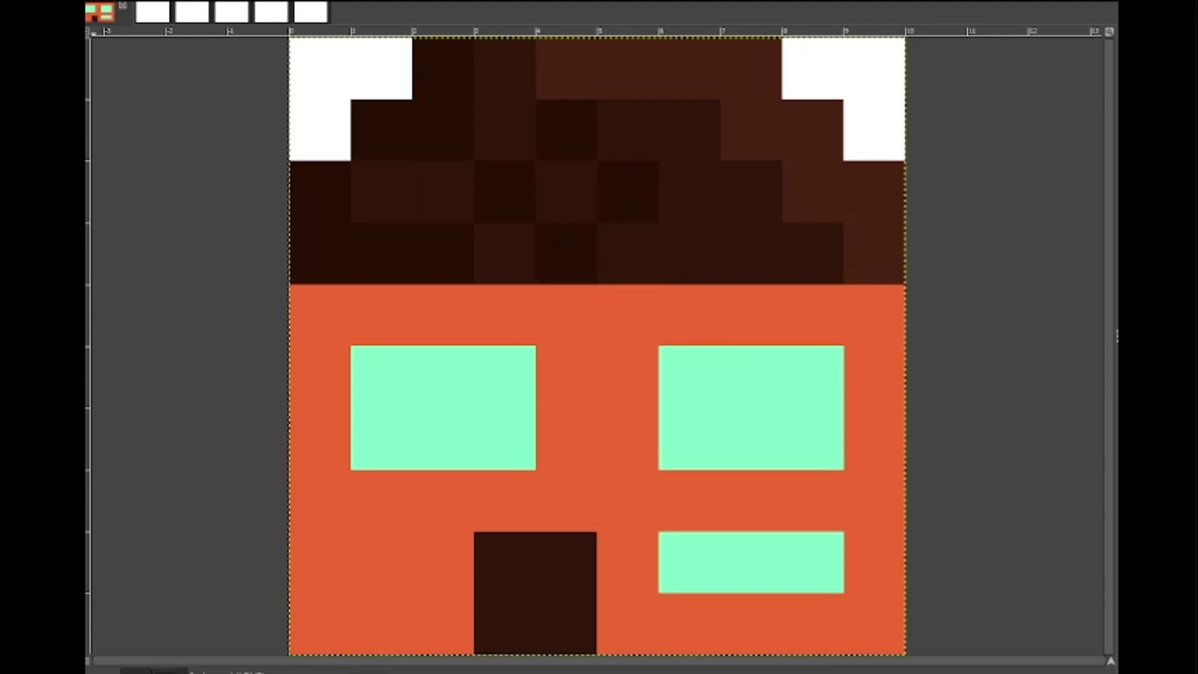
Darken the door's left half, and paint near-white glass in all three windows, leaving a few mint-green pixels
{"action": "left_click_drag", "start_coordinate": [514, 616], "coordinate": [518, 589]}
{"action": "left_click", "coordinate": [508, 377]}
{"action": "left_click", "coordinate": [392, 373]}
{"action": "left_click_drag", "start_coordinate": [496, 430], "coordinate": [447, 440]}
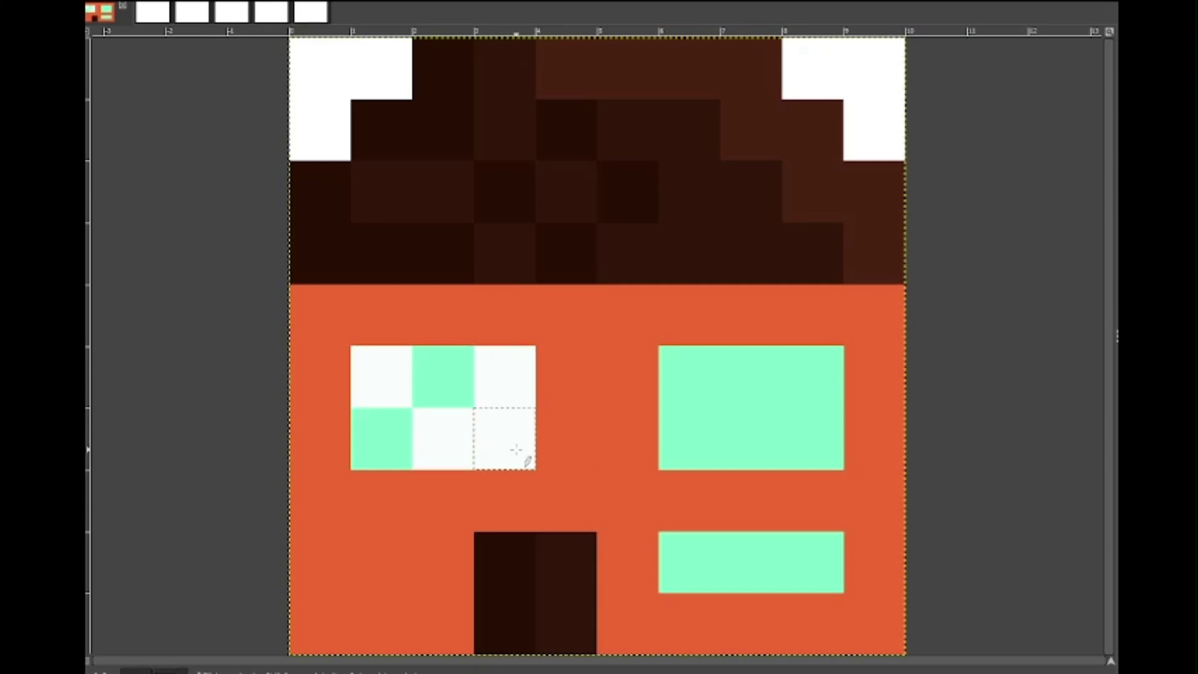
{"action": "left_click", "coordinate": [692, 382]}
{"action": "left_click_drag", "start_coordinate": [799, 380], "coordinate": [757, 444]}
{"action": "left_click", "coordinate": [811, 561]}
{"action": "left_click", "coordinate": [755, 562]}
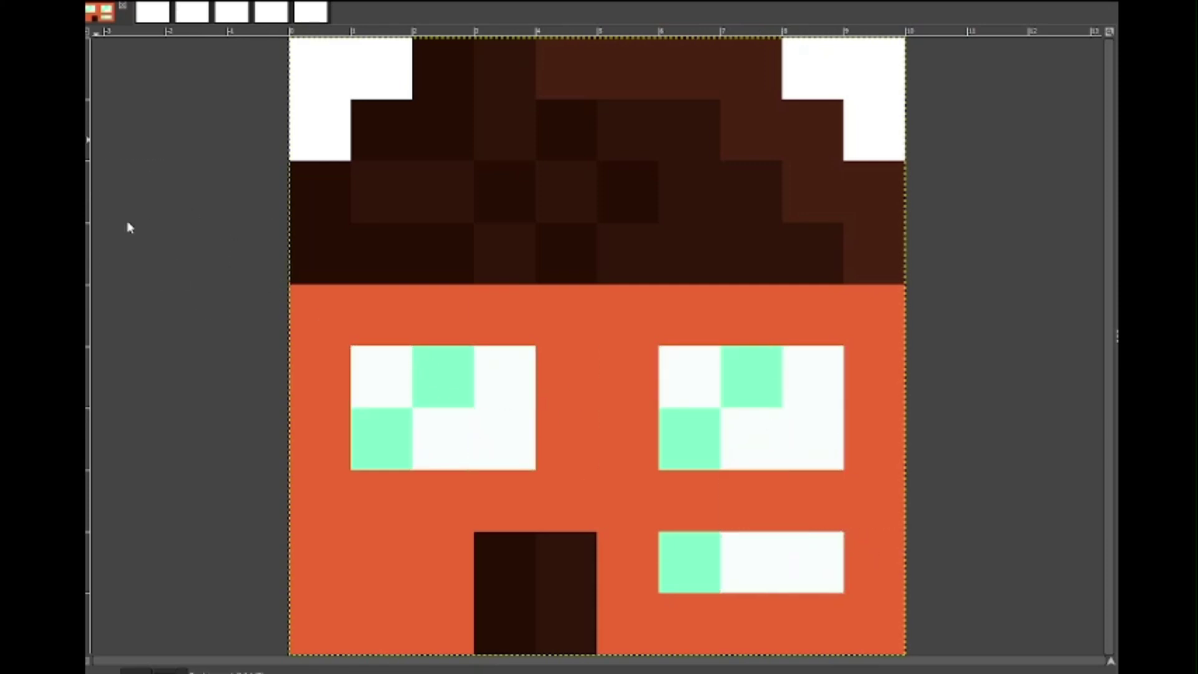
Repaint most of the wall in a deeper orange, keeping the lighter orange along its right edge
{"action": "mouse_move", "coordinate": [319, 315]}
{"action": "left_mouse_down"}
{"action": "mouse_move", "coordinate": [331, 578]}
{"action": "mouse_move", "coordinate": [322, 623]}
{"action": "left_mouse_up"}
{"action": "left_click_drag", "start_coordinate": [377, 315], "coordinate": [811, 315]}
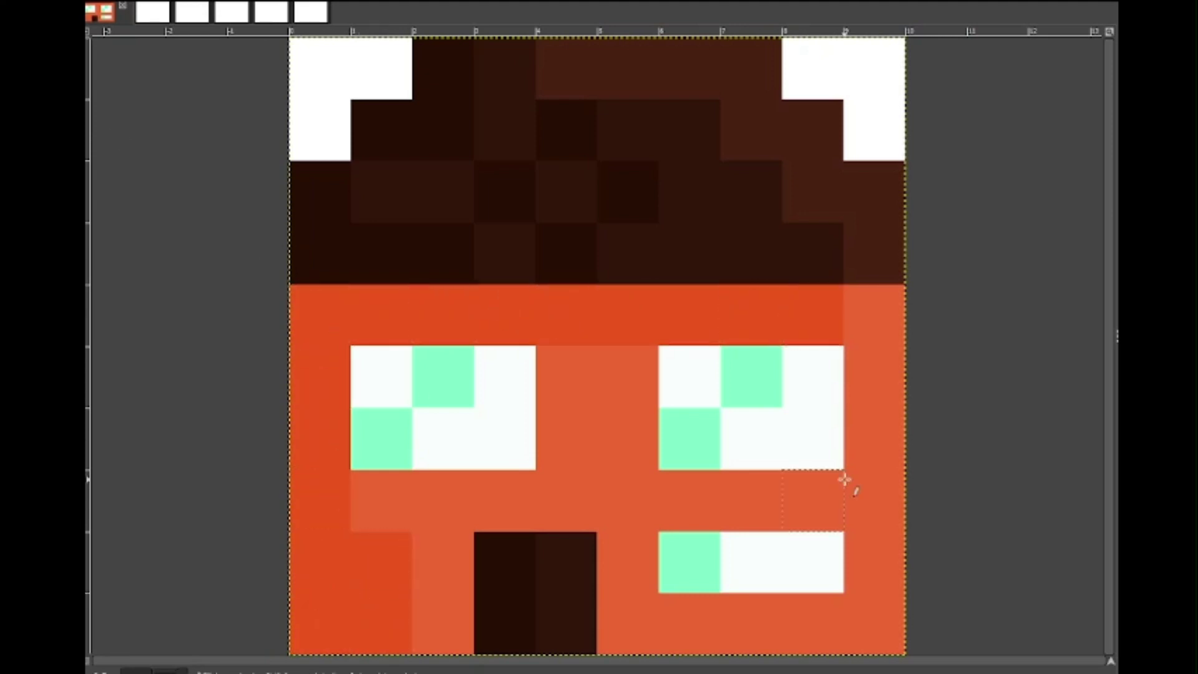
{"action": "left_click_drag", "start_coordinate": [766, 493], "coordinate": [624, 499]}
{"action": "mouse_move", "coordinate": [638, 393]}
{"action": "left_mouse_down"}
{"action": "mouse_move", "coordinate": [553, 497]}
{"action": "mouse_move", "coordinate": [431, 548]}
{"action": "mouse_move", "coordinate": [440, 624]}
{"action": "left_mouse_up"}
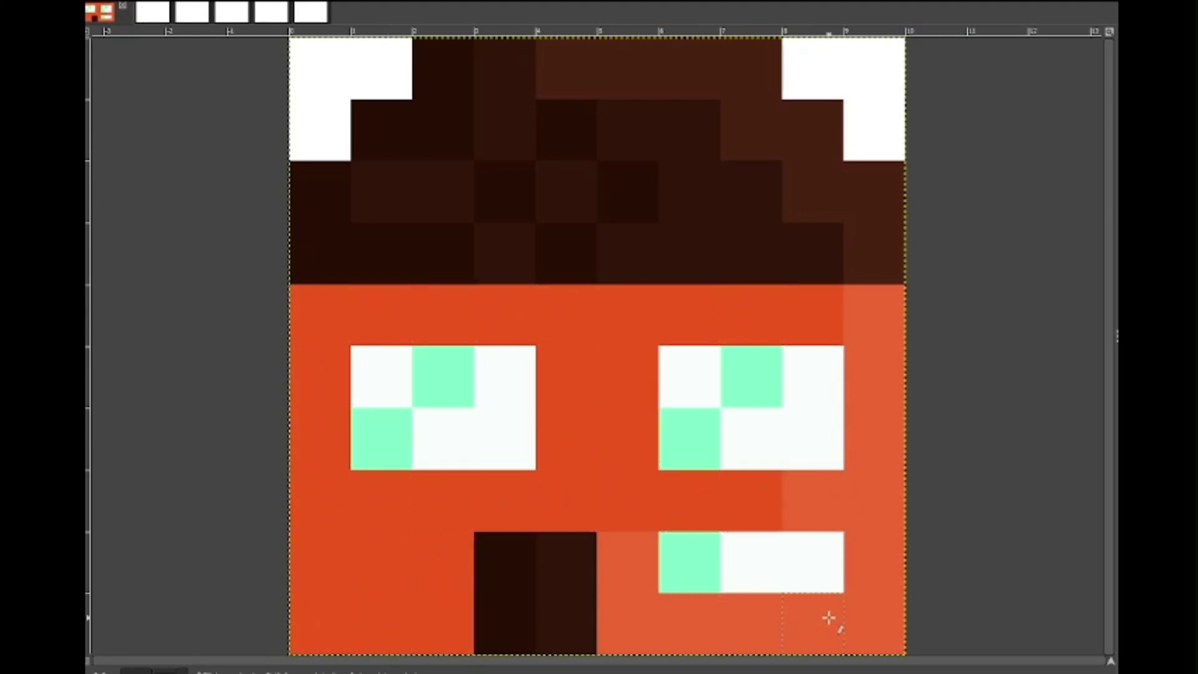
{"action": "mouse_move", "coordinate": [832, 621]}
{"action": "left_mouse_down"}
{"action": "mouse_move", "coordinate": [740, 612]}
{"action": "mouse_move", "coordinate": [671, 555]}
{"action": "left_mouse_up"}
Shade the wall's left edge, beside the right windows and below the left window in darker orange, with dark red pixels at the left edge
{"action": "left_click_drag", "start_coordinate": [319, 315], "coordinate": [433, 604]}
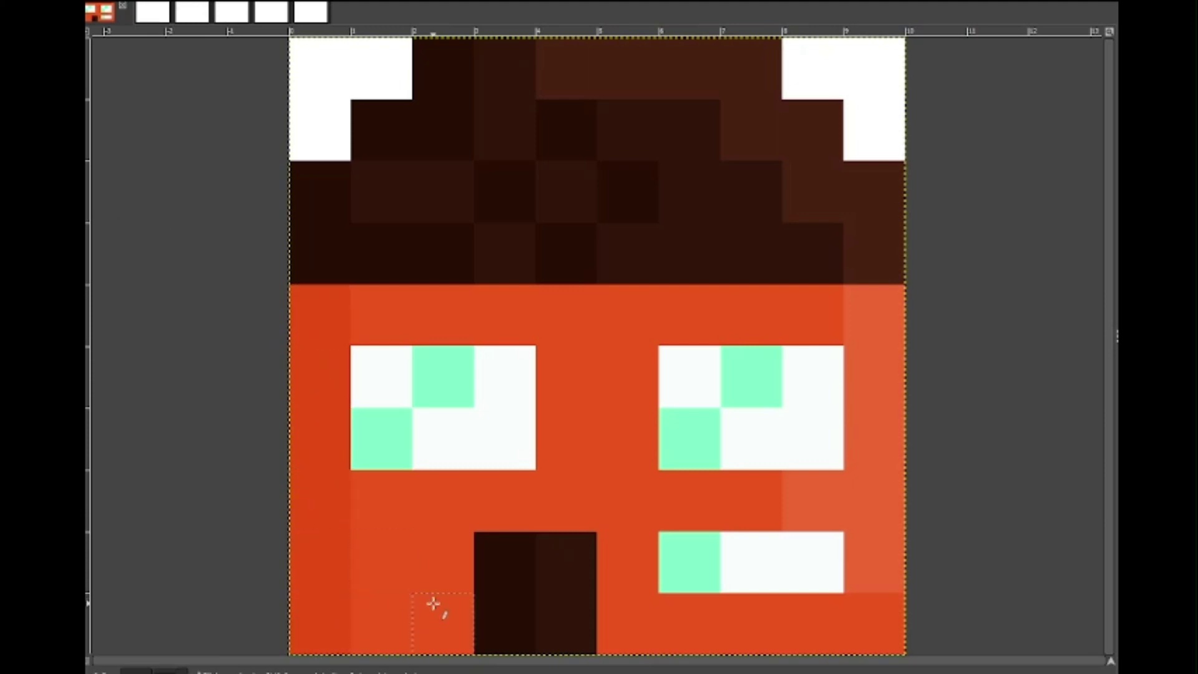
{"action": "left_click_drag", "start_coordinate": [625, 378], "coordinate": [627, 558]}
{"action": "left_click_drag", "start_coordinate": [446, 501], "coordinate": [387, 498]}
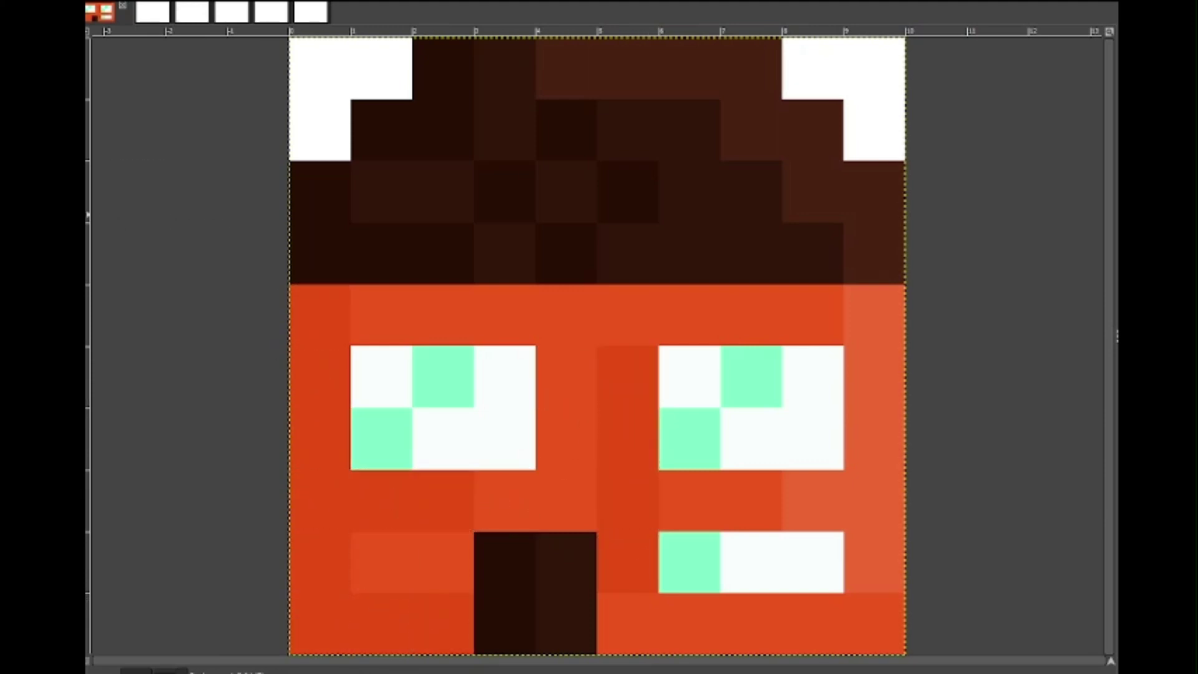
{"action": "left_click", "coordinate": [323, 617]}
{"action": "left_click", "coordinate": [322, 502]}
{"action": "left_click", "coordinate": [324, 442]}
{"action": "left_click", "coordinate": [589, 487]}
{"action": "left_click", "coordinate": [556, 389]}
{"action": "left_click", "coordinate": [624, 436]}
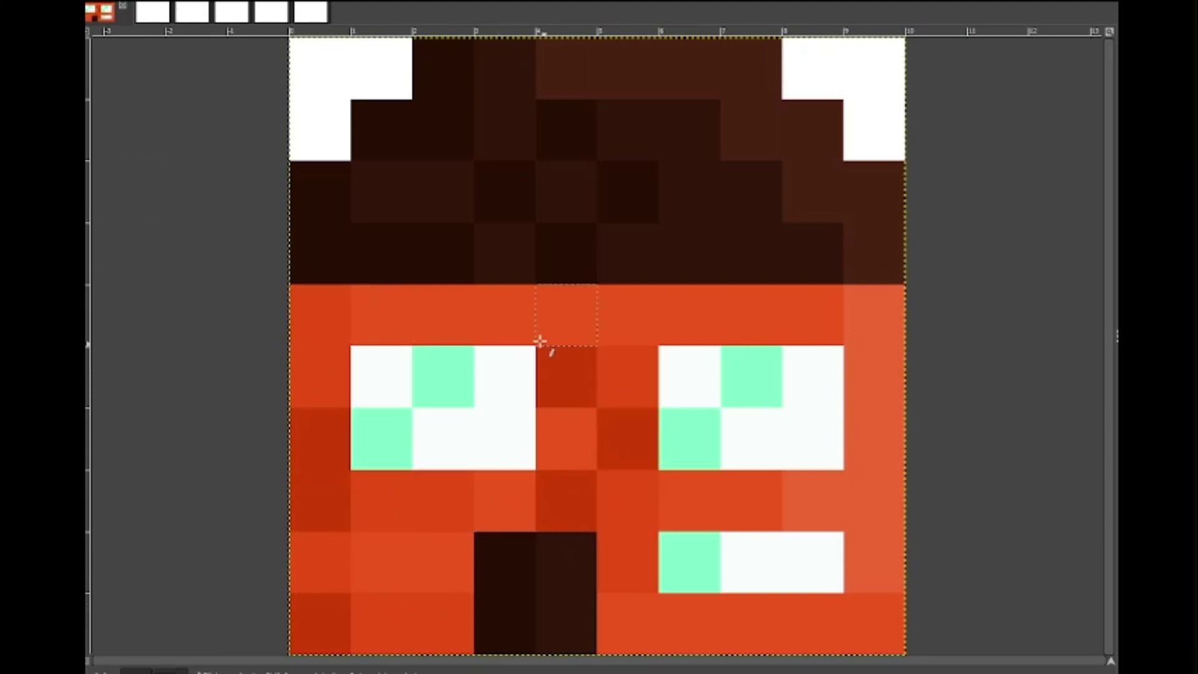
{"action": "left_click", "coordinate": [371, 322]}
{"action": "scroll", "coordinate": [564, 471], "scroll_direction": "down", "scroll_amount": 2}
{"action": "scroll", "coordinate": [564, 470], "scroll_direction": "up", "scroll_amount": 2}
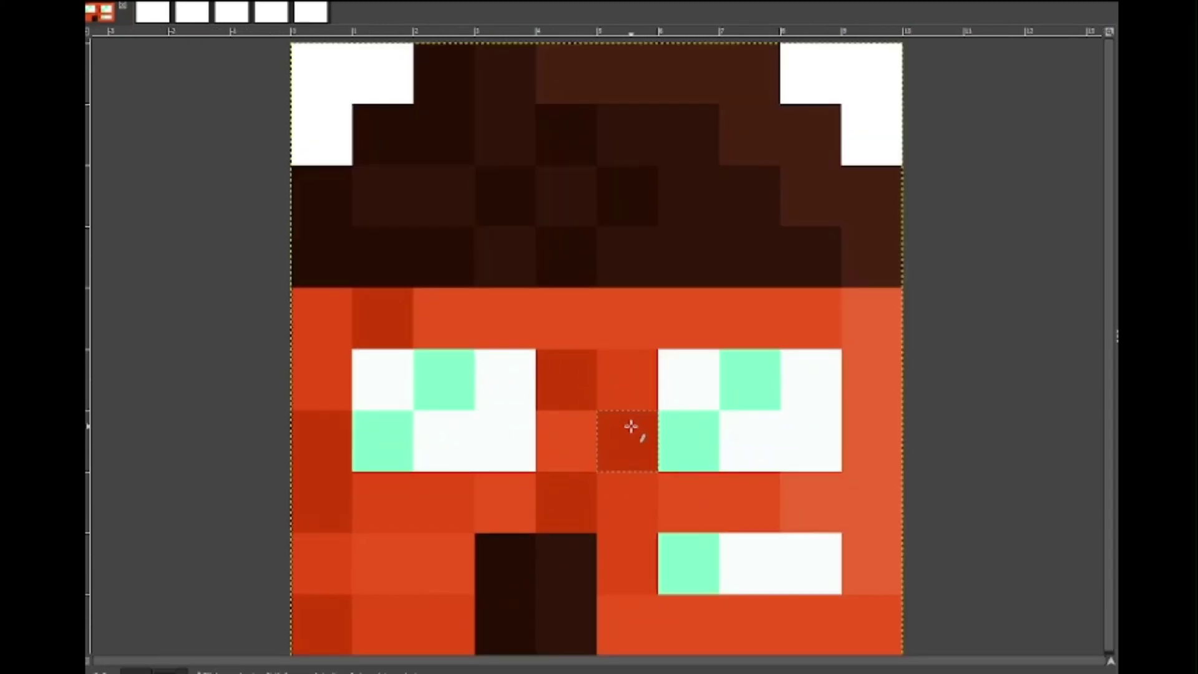
{"action": "key", "text": "ctrl+z"}
{"action": "key", "text": "ctrl+z"}
{"action": "key", "text": "ctrl+z"}
{"action": "key", "text": "ctrl+z"}
{"action": "key", "text": "ctrl+z"}
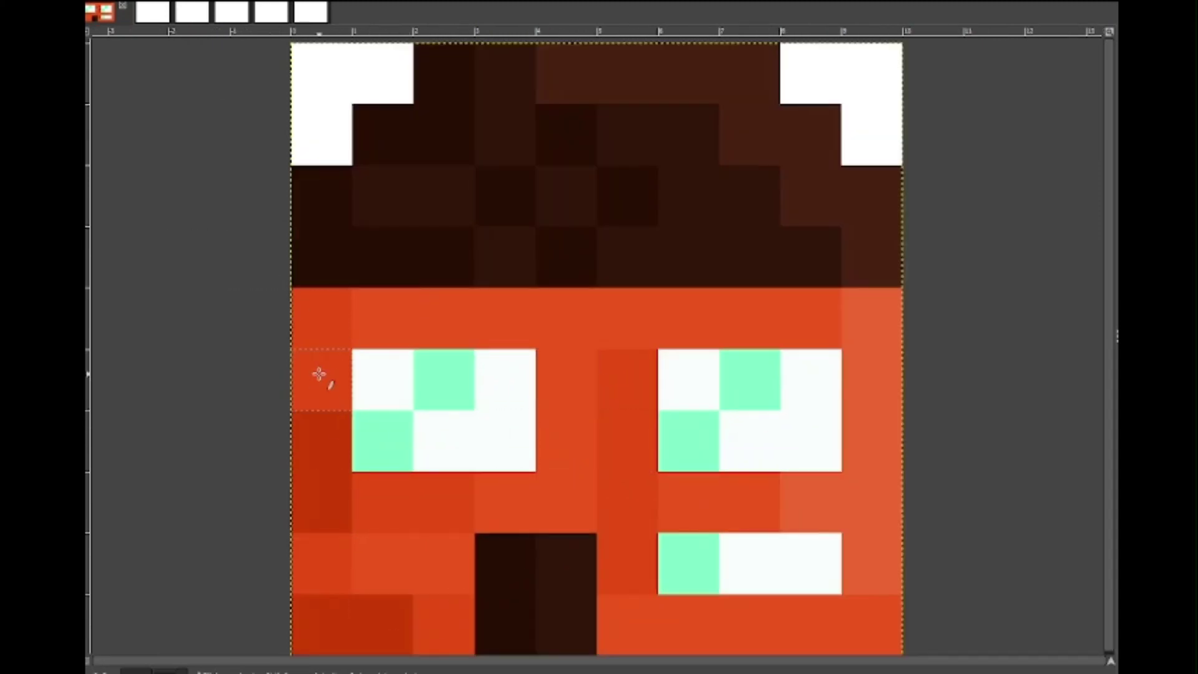
Add a two-pixel dark red shadow along the wall's bottom edge just right of the door
{"action": "left_click_drag", "start_coordinate": [663, 620], "coordinate": [627, 624]}
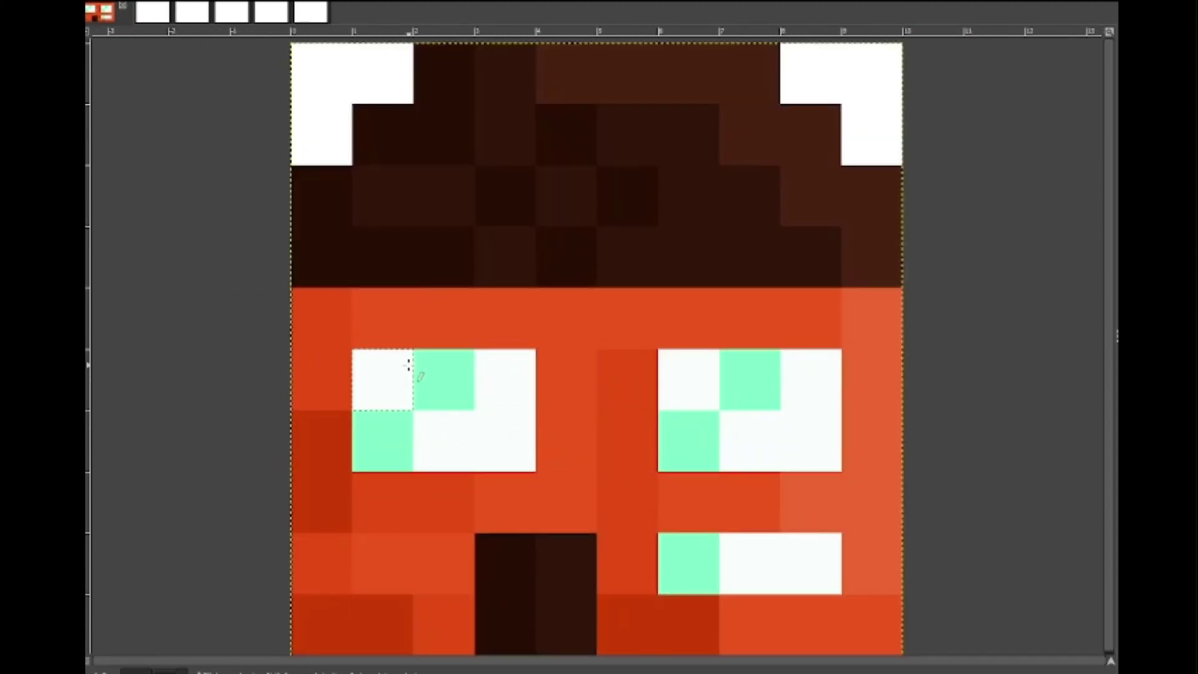
Switch to the blank 20x20-pixel image and block in the house outline with a dark brown stepped roof, chimney lines and dark red side walls
{"action": "left_click", "coordinate": [150, 7]}
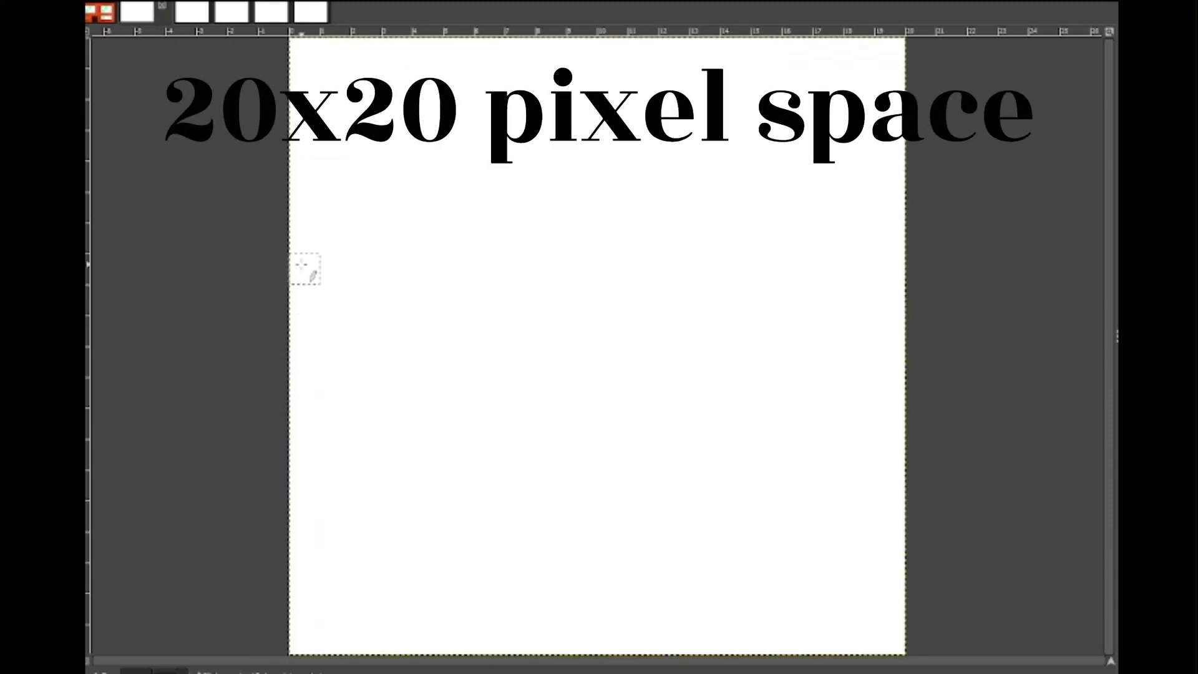
{"action": "mouse_move", "coordinate": [302, 264]}
{"action": "left_mouse_down"}
{"action": "mouse_move", "coordinate": [661, 305]}
{"action": "mouse_move", "coordinate": [826, 268]}
{"action": "mouse_move", "coordinate": [548, 294]}
{"action": "mouse_move", "coordinate": [325, 268]}
{"action": "mouse_move", "coordinate": [395, 187]}
{"action": "mouse_move", "coordinate": [648, 115]}
{"action": "mouse_move", "coordinate": [860, 241]}
{"action": "mouse_move", "coordinate": [898, 240]}
{"action": "left_mouse_up"}
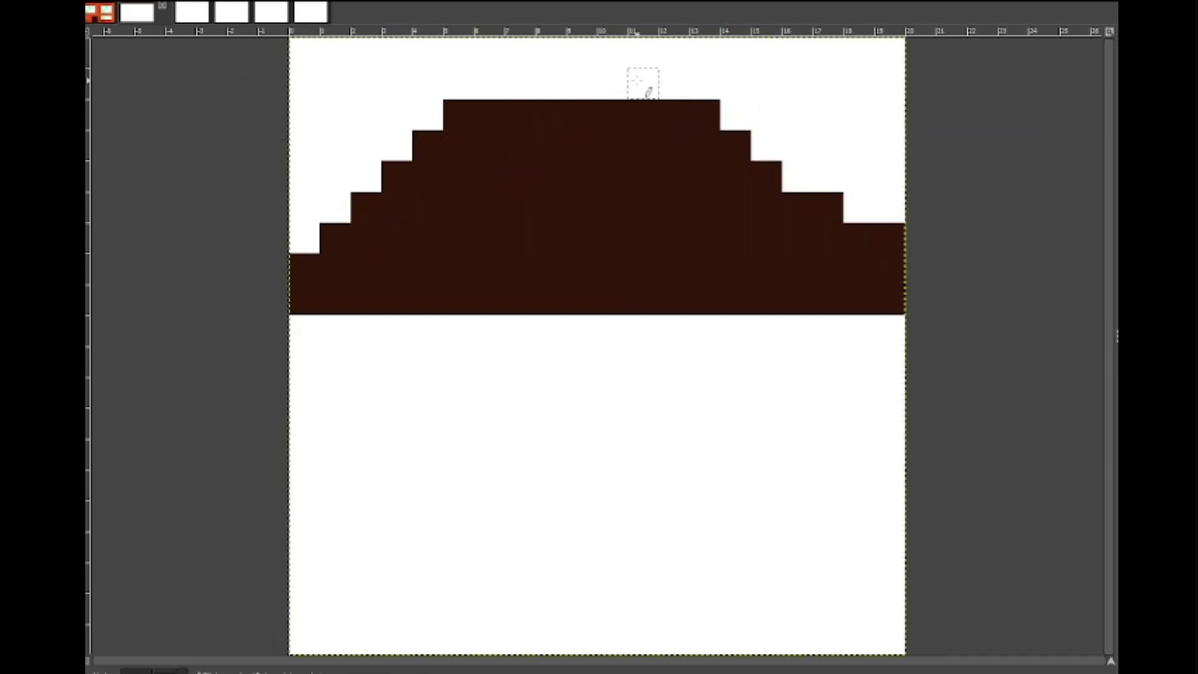
{"action": "mouse_move", "coordinate": [735, 85]}
{"action": "left_mouse_down"}
{"action": "mouse_move", "coordinate": [732, 99]}
{"action": "mouse_move", "coordinate": [735, 46]}
{"action": "left_mouse_up"}
{"action": "left_click_drag", "start_coordinate": [829, 48], "coordinate": [827, 188]}
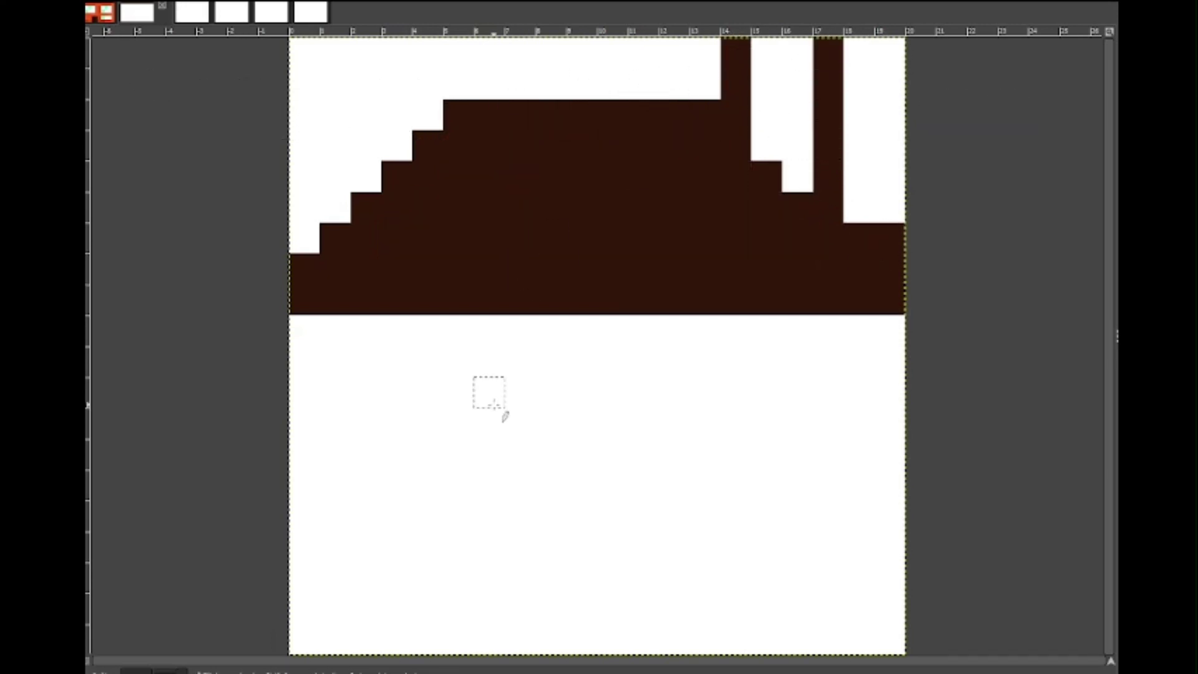
{"action": "left_click_drag", "start_coordinate": [335, 318], "coordinate": [335, 651]}
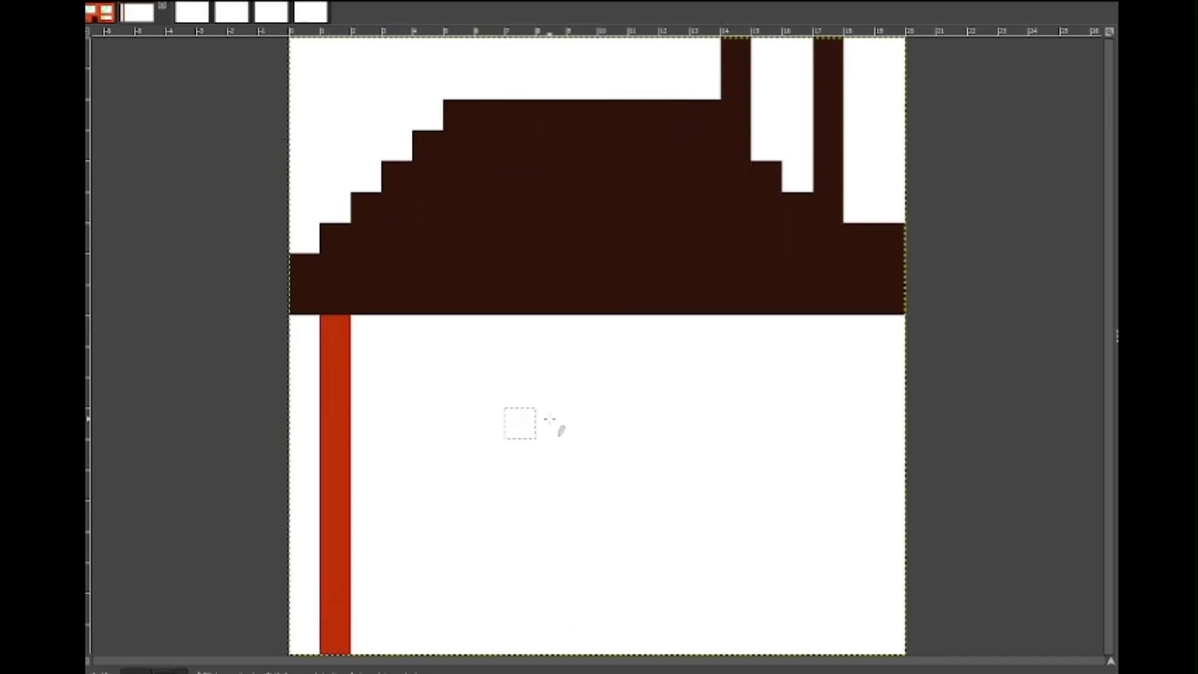
{"action": "left_click_drag", "start_coordinate": [859, 318], "coordinate": [860, 652]}
Trim the roof's stepped corners with white pixels, and fill the chimney and the wall with orange
{"action": "left_click", "coordinate": [304, 270]}
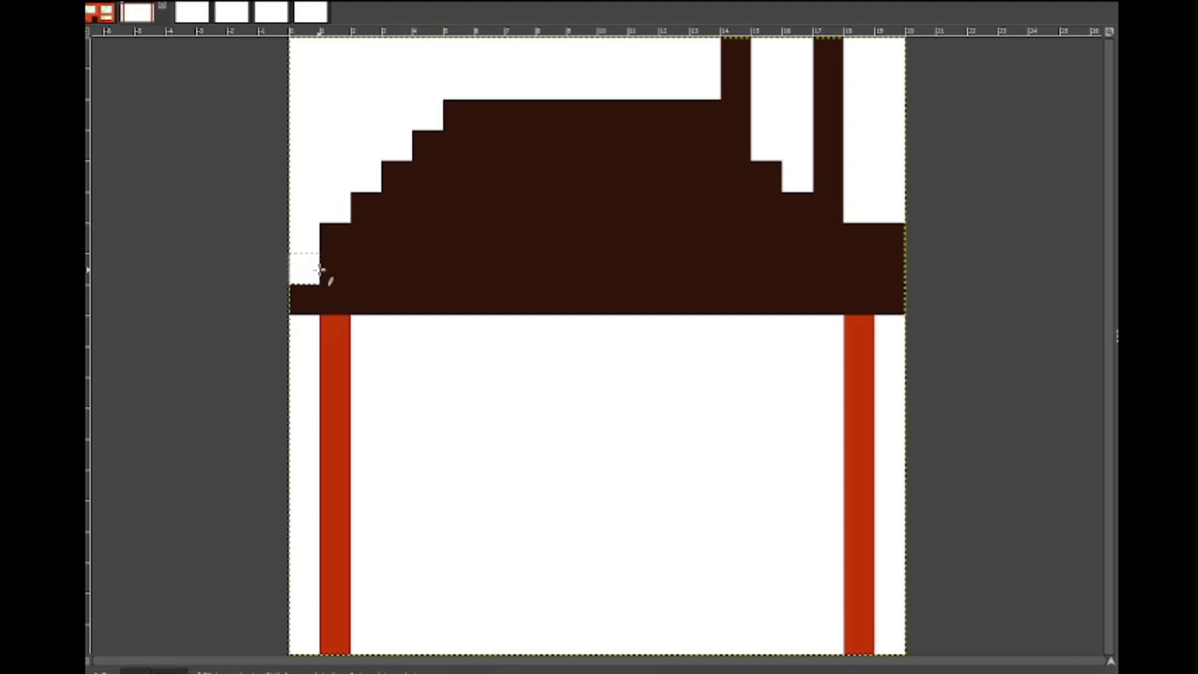
{"action": "left_click", "coordinate": [889, 239]}
{"action": "left_click", "coordinate": [459, 116]}
{"action": "left_click", "coordinate": [705, 115]}
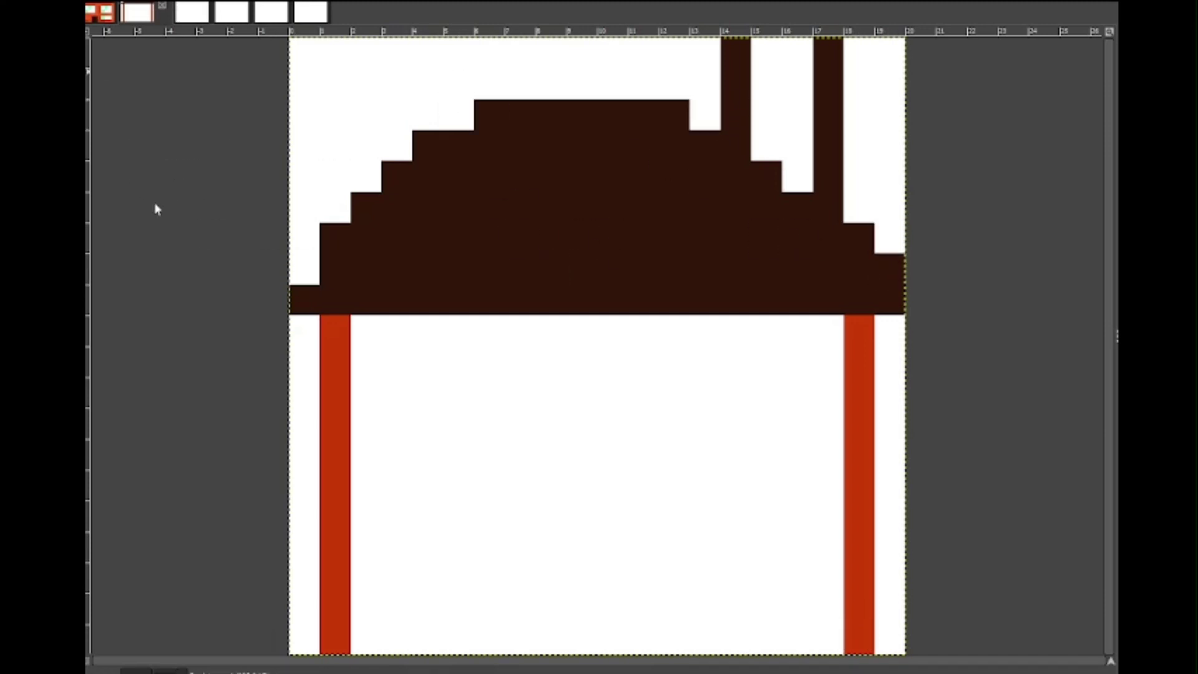
{"action": "mouse_move", "coordinate": [736, 115]}
{"action": "left_mouse_down"}
{"action": "mouse_move", "coordinate": [768, 116]}
{"action": "mouse_move", "coordinate": [815, 168]}
{"action": "mouse_move", "coordinate": [799, 69]}
{"action": "mouse_move", "coordinate": [767, 84]}
{"action": "left_mouse_up"}
{"action": "left_click", "coordinate": [368, 388]}
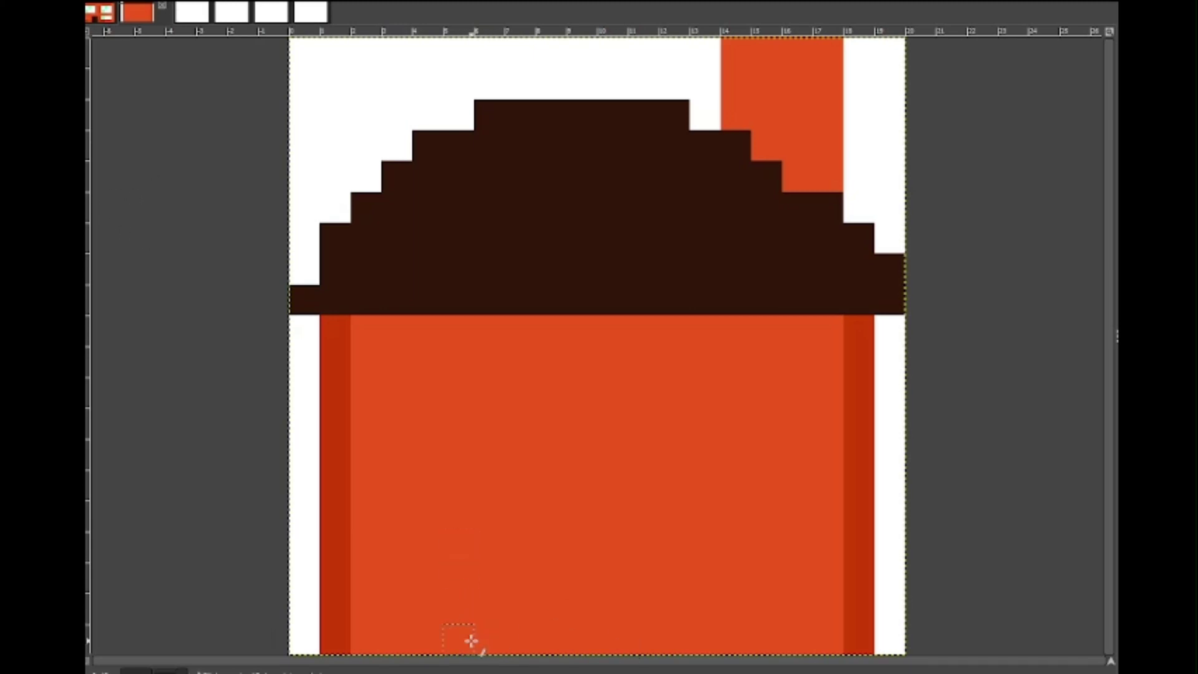
Paint a blue 3x4-pixel door, a white 5x3-pixel window above it and two white 6x3-pixel windows on the wall's right half
{"action": "mouse_move", "coordinate": [428, 639]}
{"action": "left_mouse_down"}
{"action": "mouse_move", "coordinate": [436, 553]}
{"action": "mouse_move", "coordinate": [489, 579]}
{"action": "mouse_move", "coordinate": [459, 564]}
{"action": "left_mouse_up"}
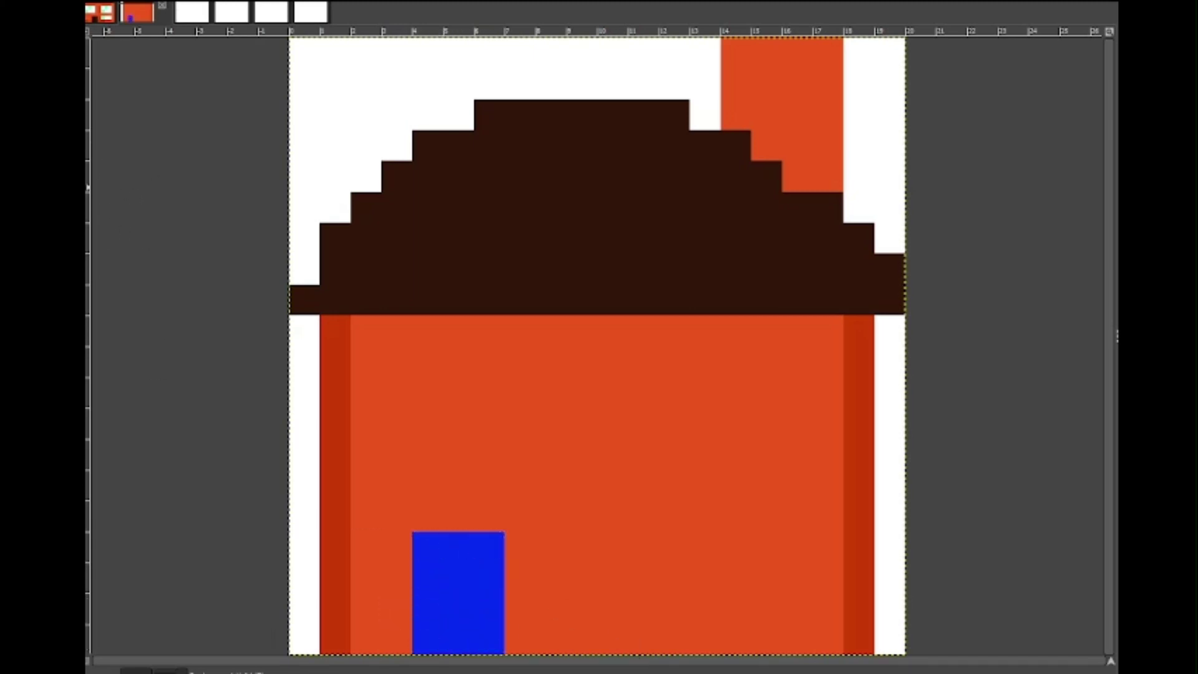
{"action": "mouse_move", "coordinate": [386, 382]}
{"action": "left_mouse_down"}
{"action": "mouse_move", "coordinate": [503, 458]}
{"action": "mouse_move", "coordinate": [508, 424]}
{"action": "left_mouse_up"}
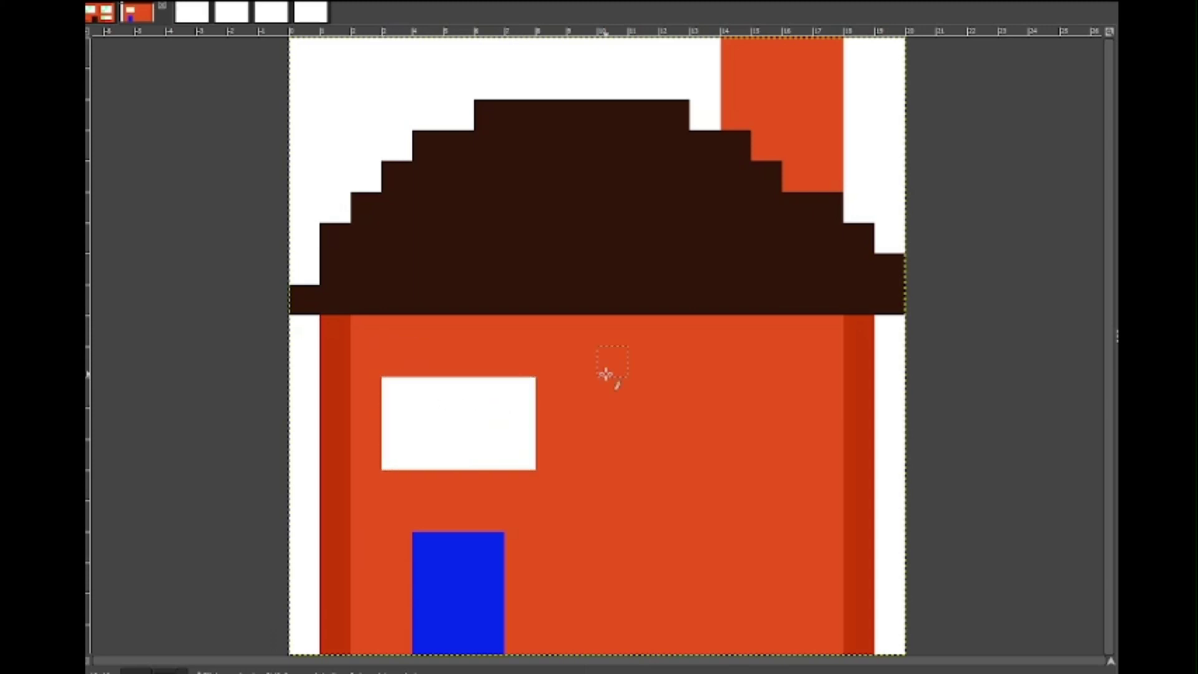
{"action": "mouse_move", "coordinate": [795, 393]}
{"action": "left_mouse_down"}
{"action": "mouse_move", "coordinate": [659, 395]}
{"action": "mouse_move", "coordinate": [749, 439]}
{"action": "mouse_move", "coordinate": [680, 436]}
{"action": "left_mouse_up"}
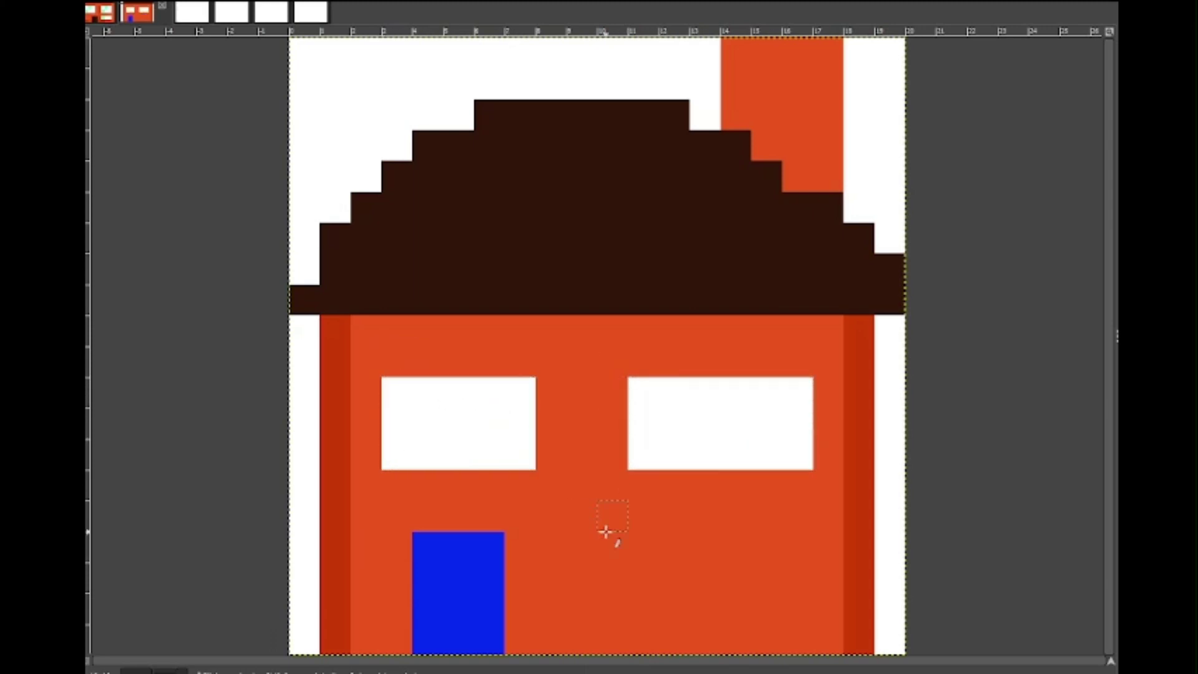
{"action": "mouse_move", "coordinate": [631, 539]}
{"action": "left_mouse_down"}
{"action": "mouse_move", "coordinate": [691, 540]}
{"action": "mouse_move", "coordinate": [783, 575]}
{"action": "mouse_move", "coordinate": [690, 596]}
{"action": "mouse_move", "coordinate": [767, 580]}
{"action": "left_mouse_up"}
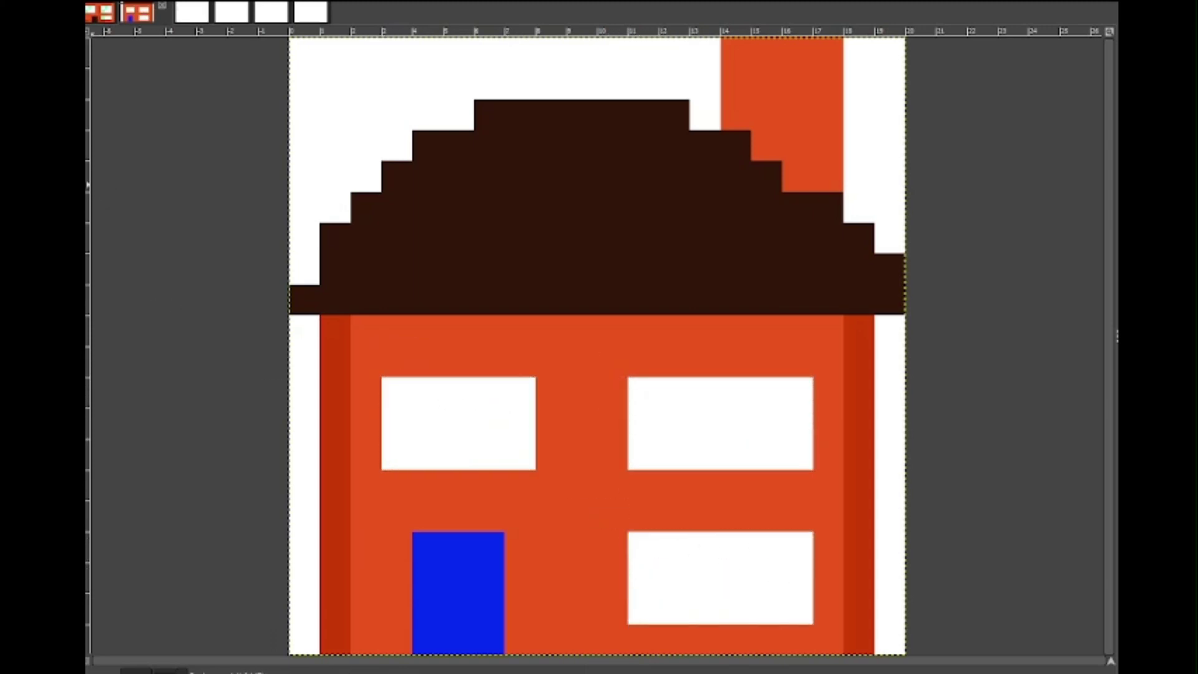
Add a three-pixel diagonal mint-green reflection to each of the three white windows
{"action": "left_click", "coordinate": [489, 392]}
{"action": "left_click", "coordinate": [458, 423]}
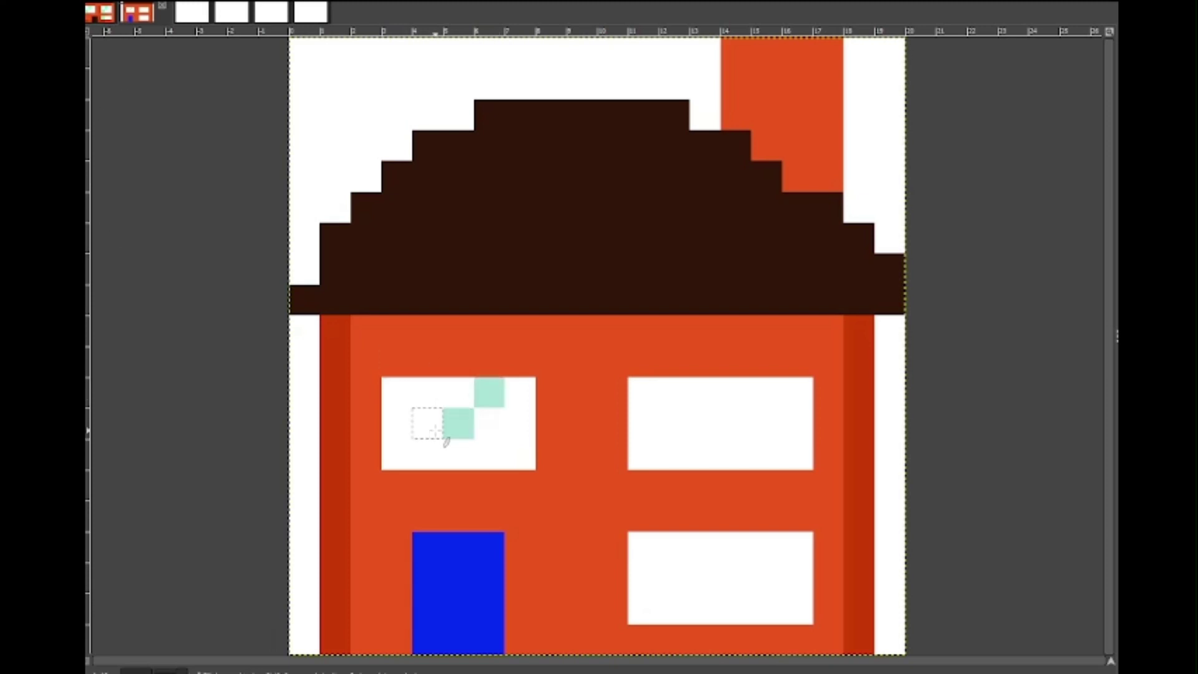
{"action": "left_click", "coordinate": [427, 454]}
{"action": "left_click", "coordinate": [736, 392]}
{"action": "left_click", "coordinate": [705, 423]}
{"action": "left_click", "coordinate": [674, 454]}
{"action": "left_click", "coordinate": [736, 547]}
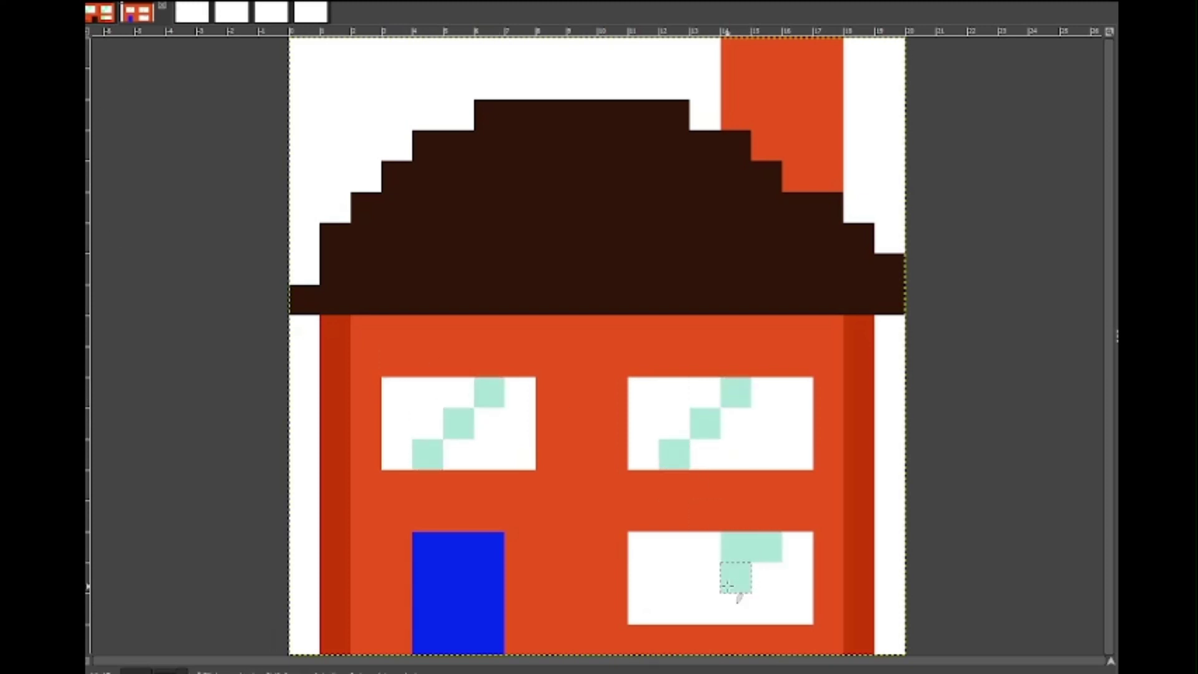
{"action": "left_click", "coordinate": [705, 578]}
{"action": "left_click", "coordinate": [674, 608]}
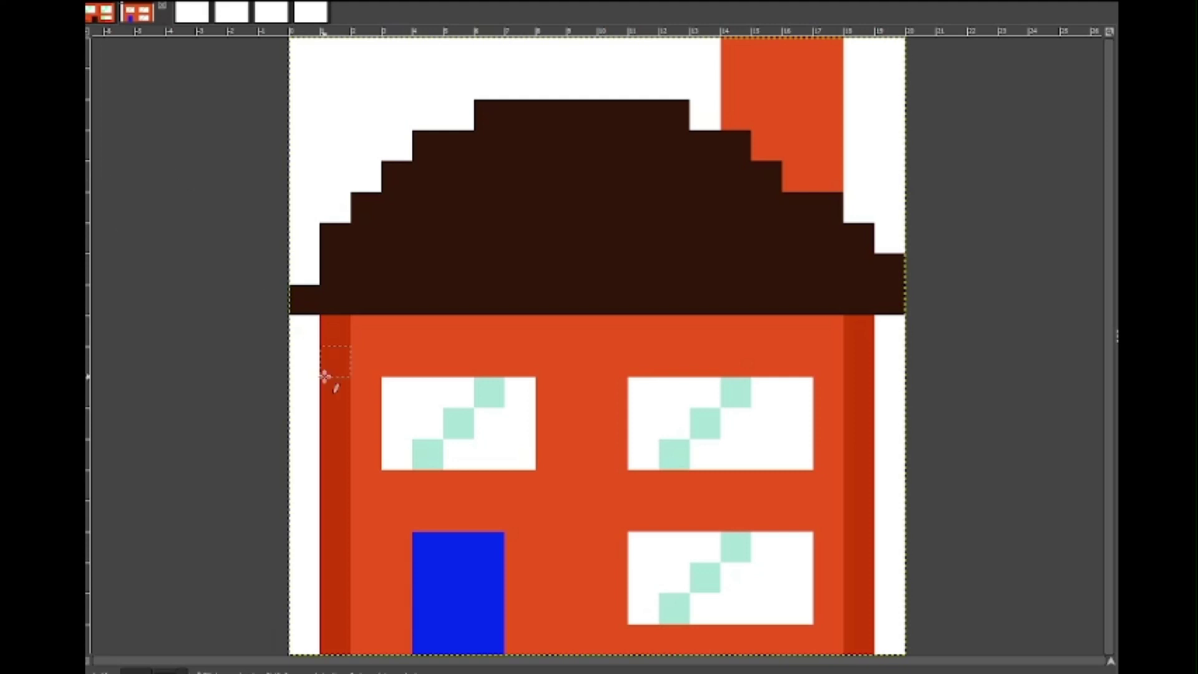
Paint dark red shadows under the roof, along the wall's left side, and on the left and lower edges around the windows
{"action": "mouse_move", "coordinate": [359, 323]}
{"action": "left_mouse_down"}
{"action": "mouse_move", "coordinate": [375, 580]}
{"action": "mouse_move", "coordinate": [393, 582]}
{"action": "left_mouse_up"}
{"action": "left_click_drag", "start_coordinate": [611, 386], "coordinate": [611, 461]}
{"action": "mouse_move", "coordinate": [611, 542]}
{"action": "left_mouse_down"}
{"action": "mouse_move", "coordinate": [590, 581]}
{"action": "mouse_move", "coordinate": [663, 636]}
{"action": "mouse_move", "coordinate": [611, 639]}
{"action": "left_mouse_up"}
{"action": "left_click_drag", "start_coordinate": [674, 484], "coordinate": [611, 484]}
{"action": "left_click_drag", "start_coordinate": [459, 484], "coordinate": [396, 484]}
{"action": "left_click_drag", "start_coordinate": [827, 331], "coordinate": [377, 337]}
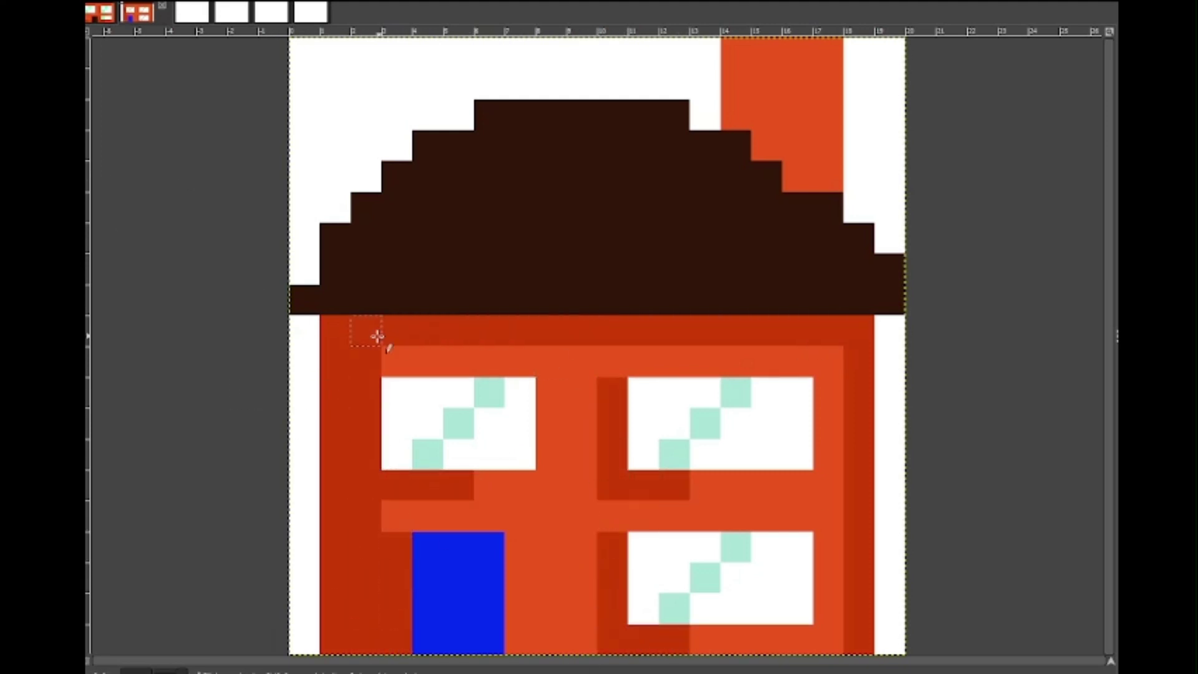
Paint light orange highlights around the upper-right corner of each window
{"action": "left_click_drag", "start_coordinate": [827, 362], "coordinate": [735, 368]}
{"action": "left_click_drag", "start_coordinate": [827, 388], "coordinate": [826, 426]}
{"action": "left_click_drag", "start_coordinate": [825, 514], "coordinate": [787, 524]}
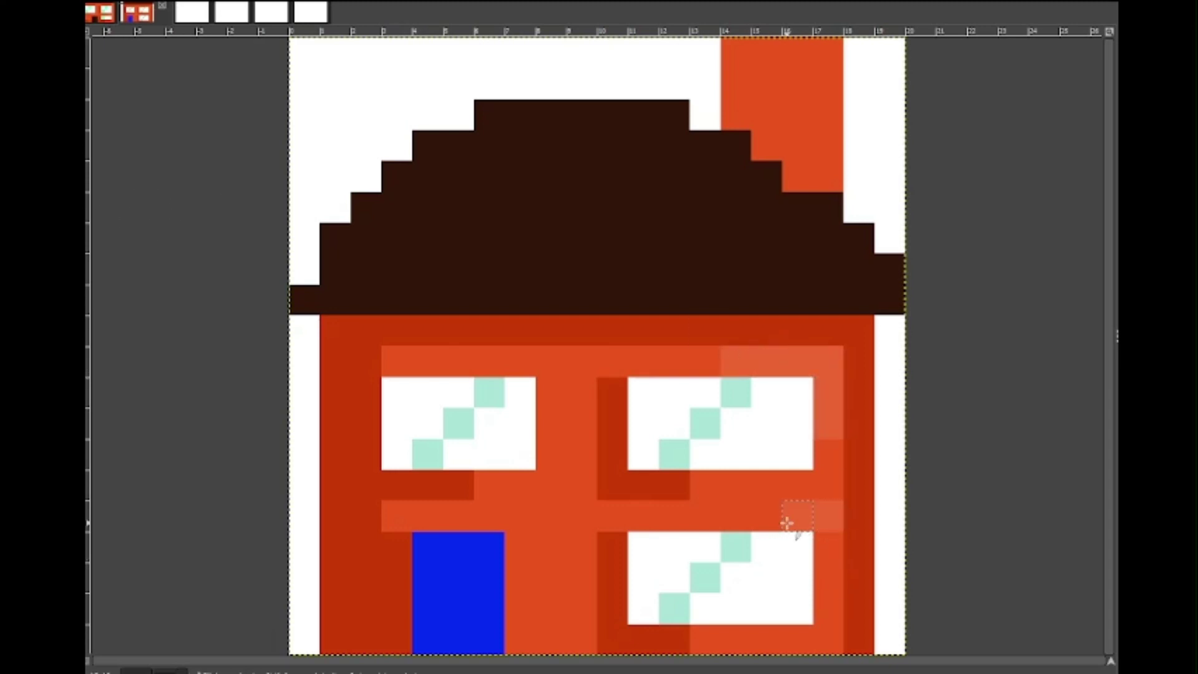
{"action": "left_click", "coordinate": [826, 545]}
{"action": "mouse_move", "coordinate": [522, 363]}
{"action": "left_mouse_down"}
{"action": "mouse_move", "coordinate": [553, 403]}
{"action": "mouse_move", "coordinate": [552, 424]}
{"action": "left_mouse_up"}
{"action": "left_click", "coordinate": [554, 367]}
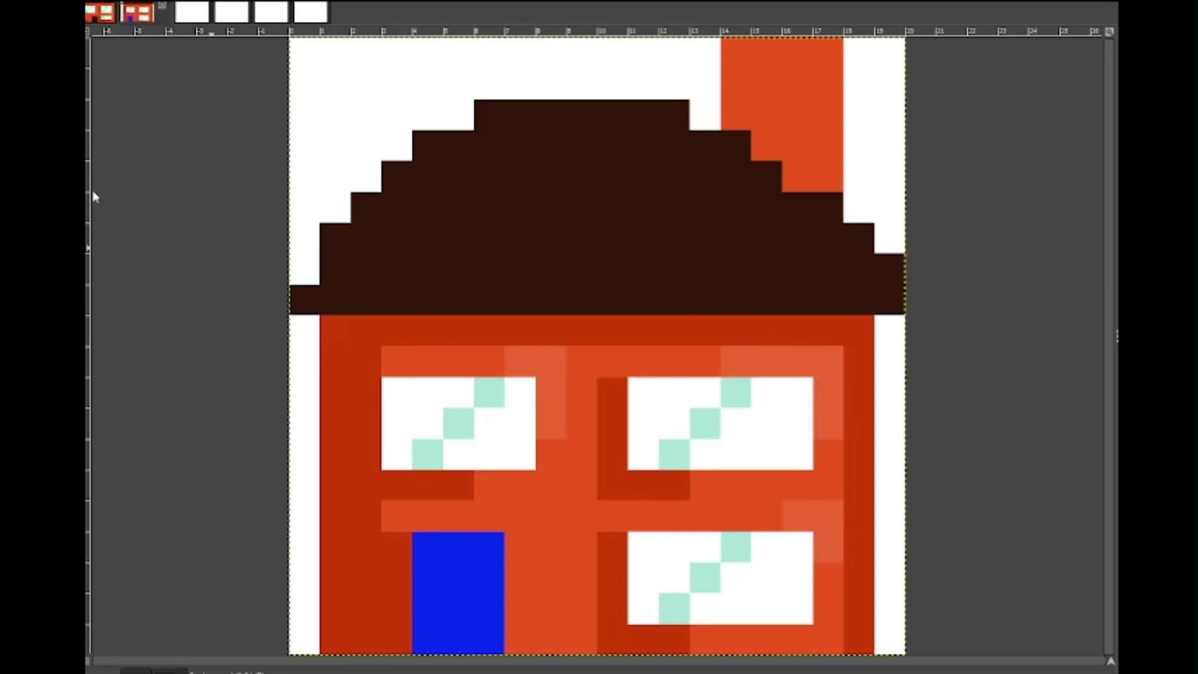
Dot dark red texture pixels above the left window, above the door and near the wall's base between door and lower window
{"action": "left_click", "coordinate": [432, 360]}
{"action": "left_click", "coordinate": [433, 518]}
{"action": "left_click", "coordinate": [489, 359]}
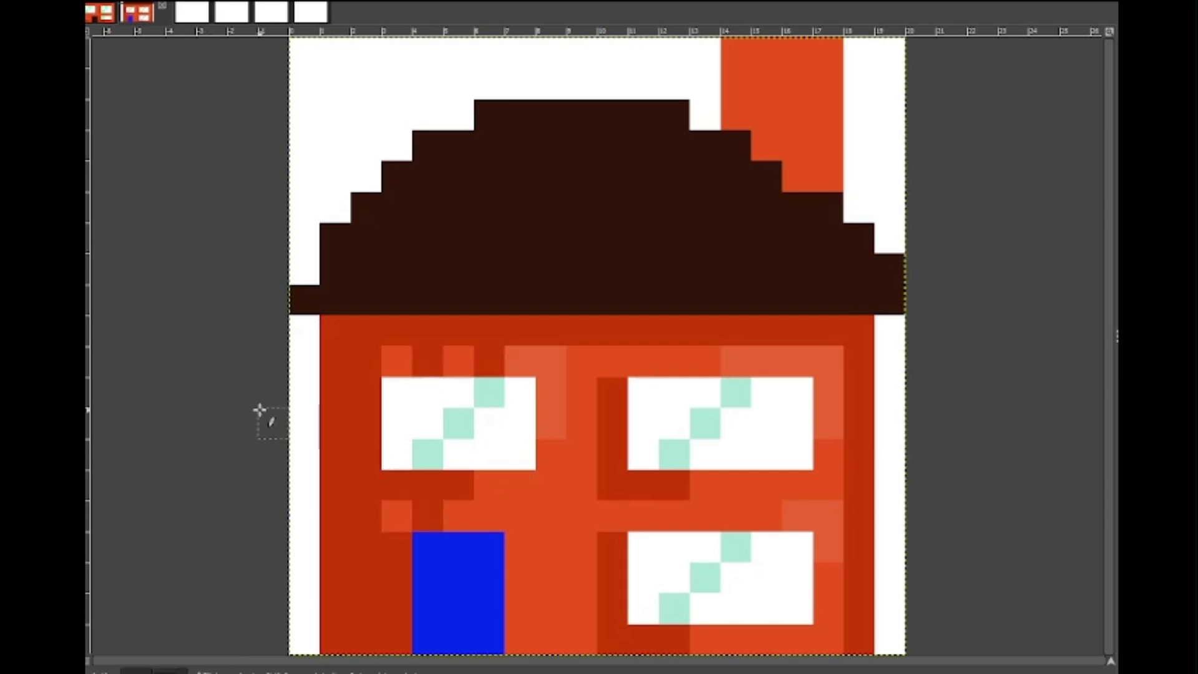
{"action": "left_click", "coordinate": [552, 638]}
{"action": "left_click", "coordinate": [579, 610]}
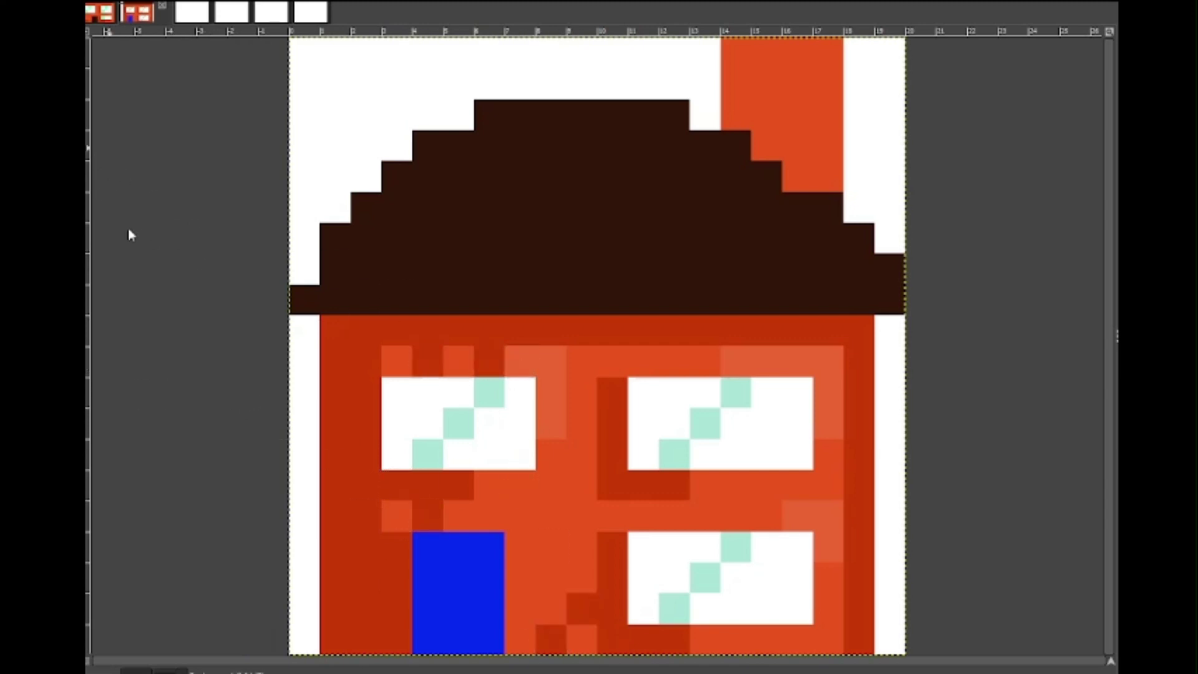
Break up the dark red shadows with single orange pixels above the left window, beside the door and around the right-hand windows
{"action": "left_click", "coordinate": [489, 361]}
{"action": "left_click", "coordinate": [366, 547]}
{"action": "left_click", "coordinate": [397, 609]}
{"action": "left_click", "coordinate": [612, 577]}
{"action": "left_click", "coordinate": [612, 608]}
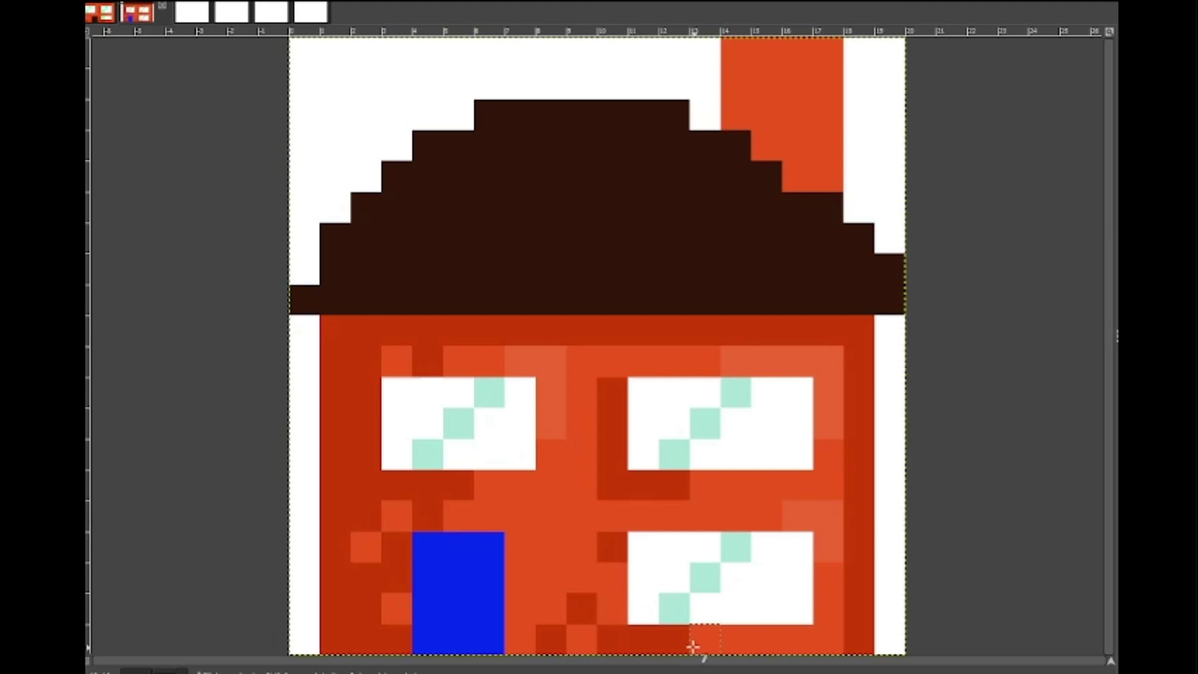
{"action": "left_click", "coordinate": [673, 638]}
{"action": "left_click", "coordinate": [613, 547]}
{"action": "left_click", "coordinate": [612, 485]}
{"action": "left_click", "coordinate": [642, 485]}
{"action": "left_click", "coordinate": [612, 454]}
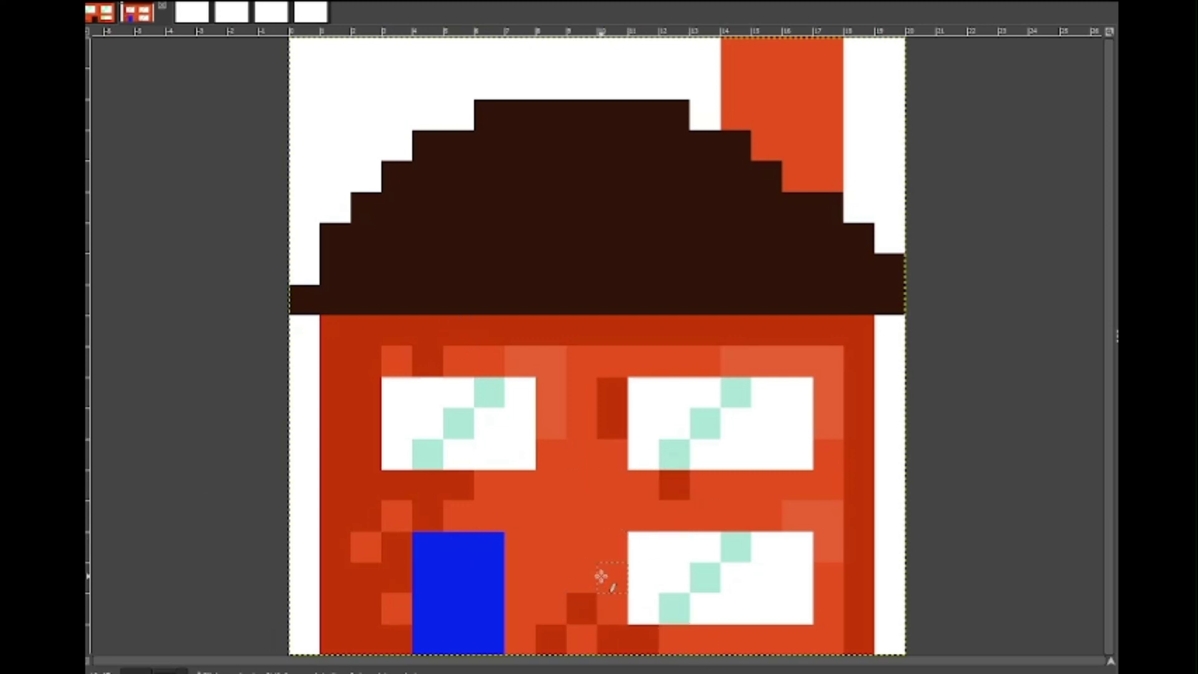
Cover the dark red along the wall's right edge and under the roof with orange, then extend the light orange highlight down the right side
{"action": "left_click_drag", "start_coordinate": [859, 333], "coordinate": [766, 330]}
{"action": "left_click_drag", "start_coordinate": [857, 356], "coordinate": [858, 639]}
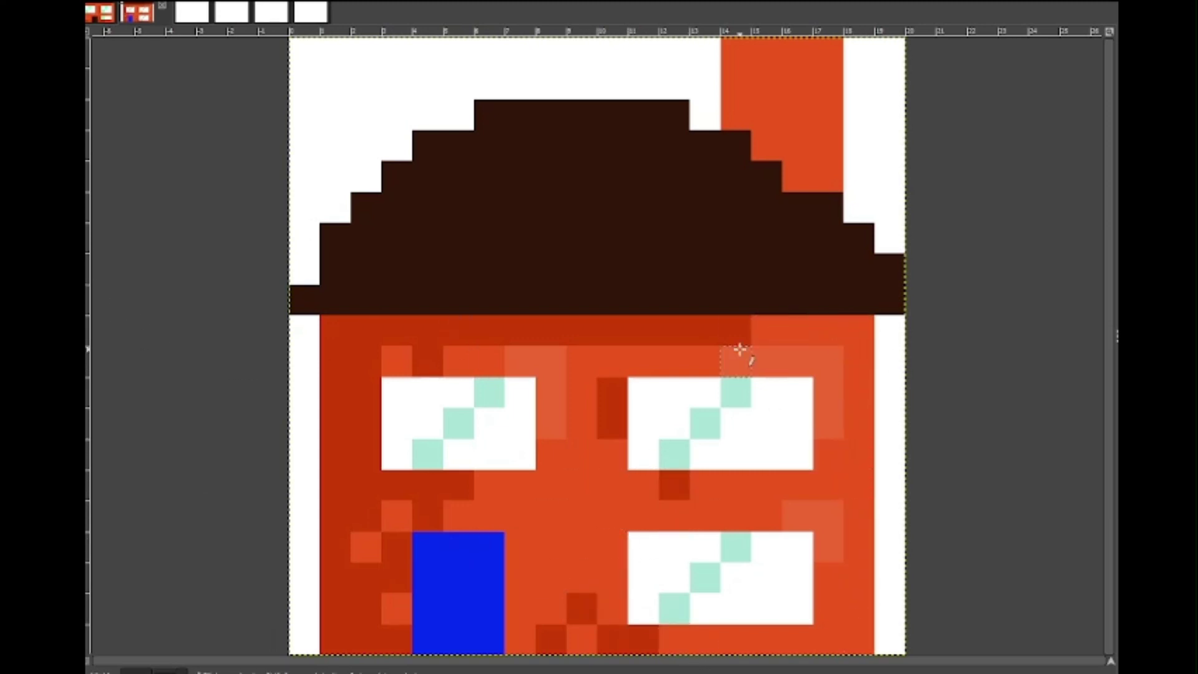
{"action": "left_click_drag", "start_coordinate": [737, 336], "coordinate": [588, 335]}
{"action": "mouse_move", "coordinate": [789, 343]}
{"action": "left_mouse_down"}
{"action": "mouse_move", "coordinate": [827, 351]}
{"action": "mouse_move", "coordinate": [856, 459]}
{"action": "mouse_move", "coordinate": [870, 616]}
{"action": "mouse_move", "coordinate": [819, 488]}
{"action": "left_mouse_up"}
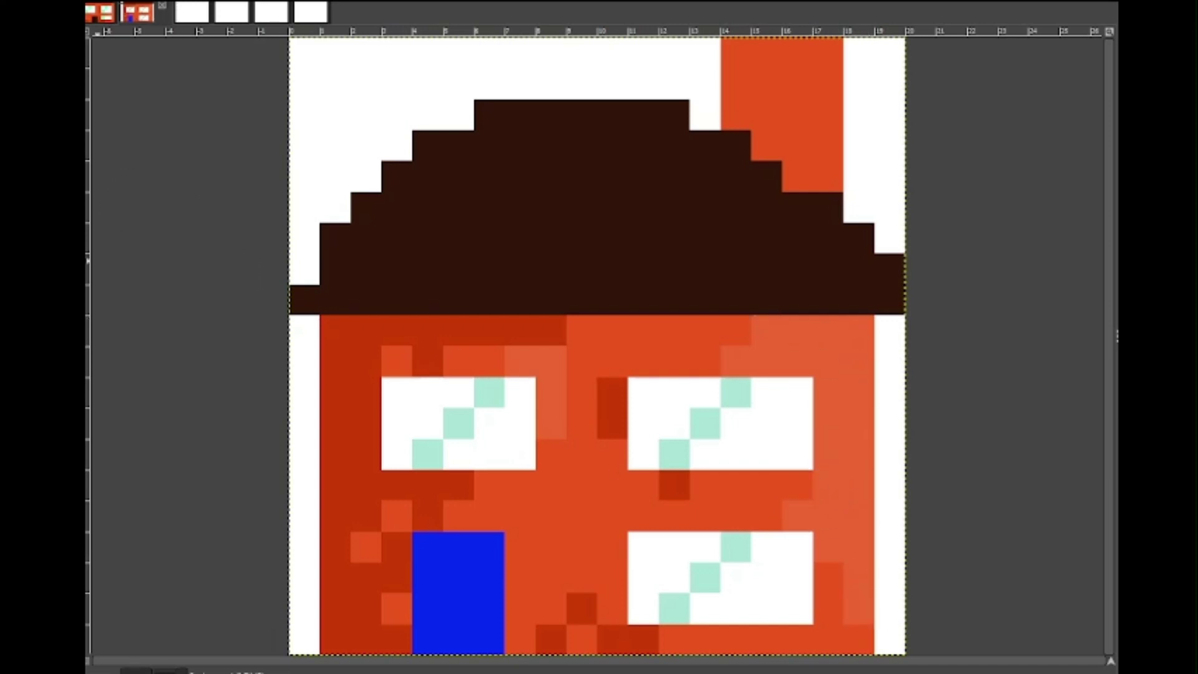
Paint one-pixel-high brown strips directly below and above each of the three windows
{"action": "left_click_drag", "start_coordinate": [519, 486], "coordinate": [397, 481]}
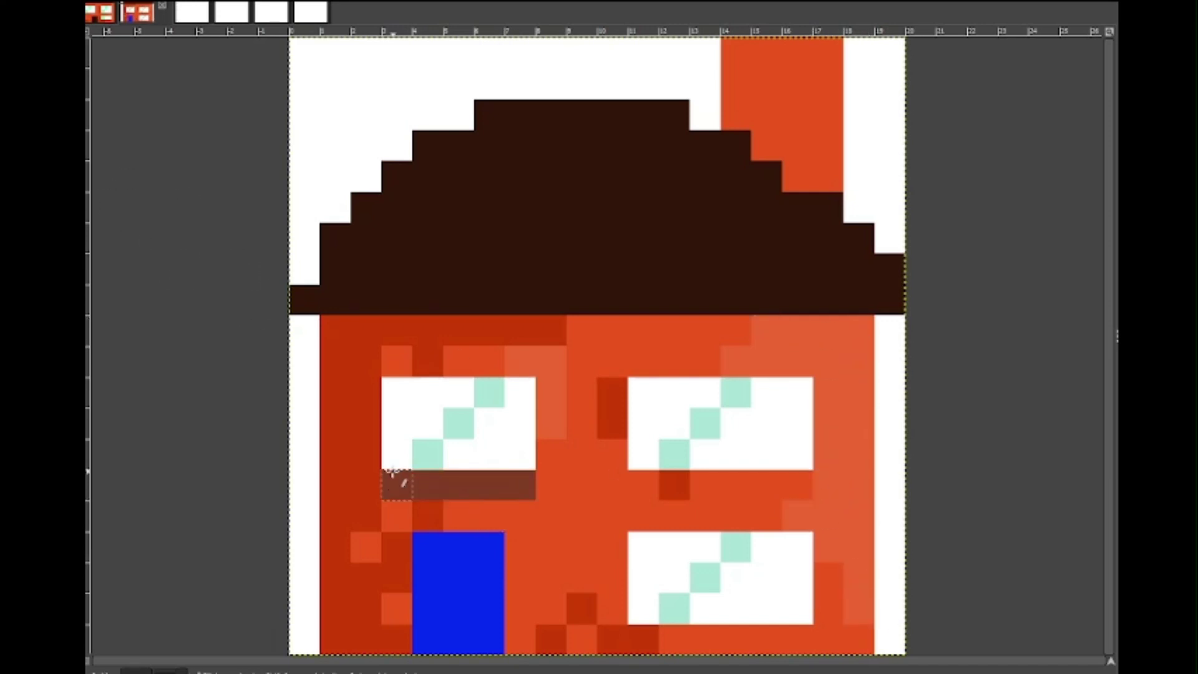
{"action": "left_click_drag", "start_coordinate": [797, 484], "coordinate": [614, 486]}
{"action": "key", "text": "ctrl+z"}
{"action": "left_click_drag", "start_coordinate": [798, 487], "coordinate": [643, 485]}
{"action": "left_click_drag", "start_coordinate": [804, 640], "coordinate": [636, 639]}
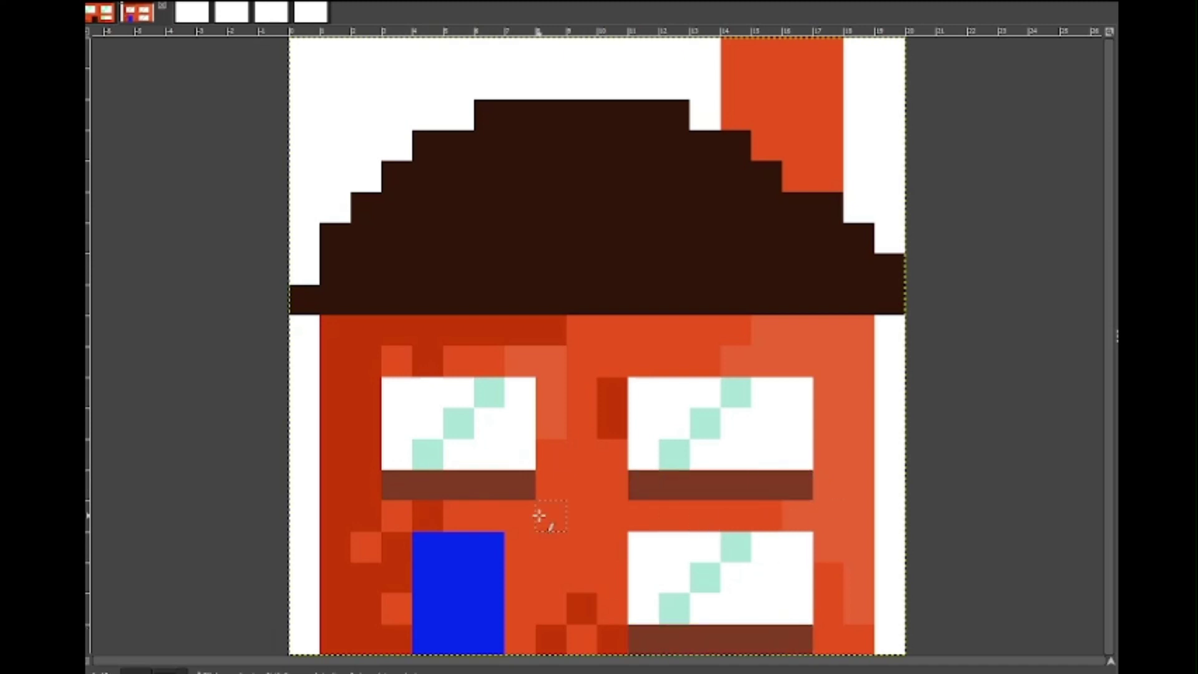
{"action": "left_click_drag", "start_coordinate": [527, 360], "coordinate": [396, 361]}
{"action": "left_click_drag", "start_coordinate": [804, 516], "coordinate": [637, 516]}
{"action": "left_click_drag", "start_coordinate": [805, 361], "coordinate": [642, 362]}
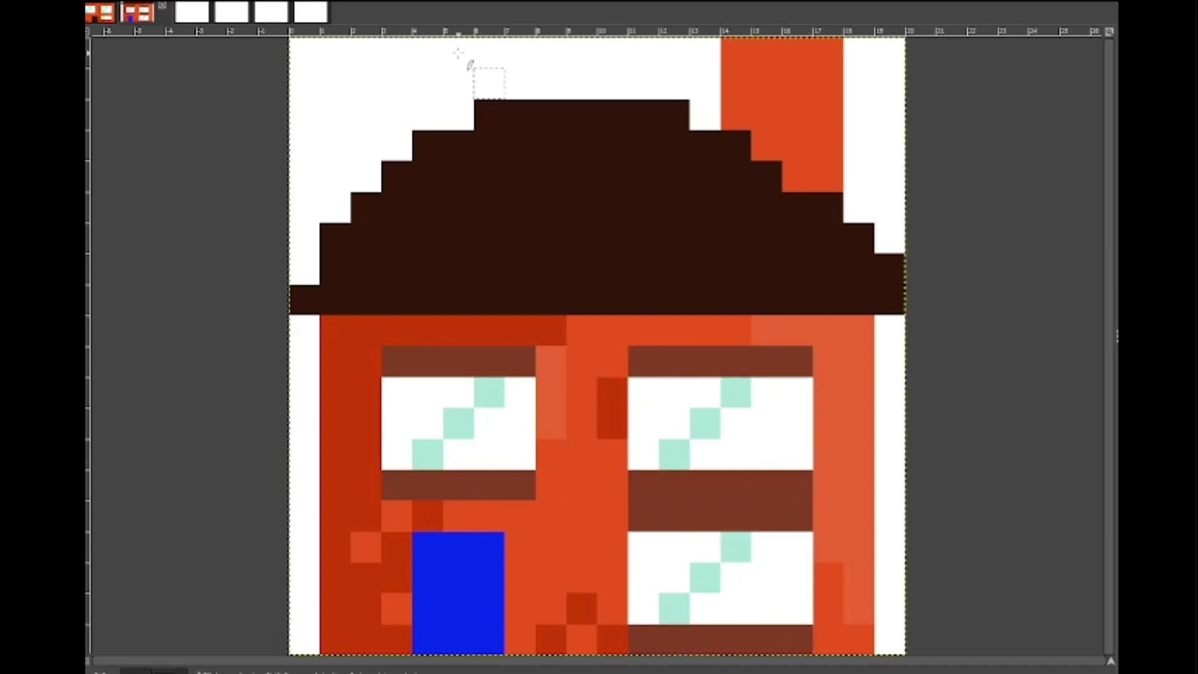
Shade the roof with reddish-brown on the ridge and right slope, softer brown inside it, and near-black along the left slope
{"action": "mouse_move", "coordinate": [674, 115]}
{"action": "left_mouse_down"}
{"action": "mouse_move", "coordinate": [858, 299]}
{"action": "mouse_move", "coordinate": [550, 117]}
{"action": "left_mouse_up"}
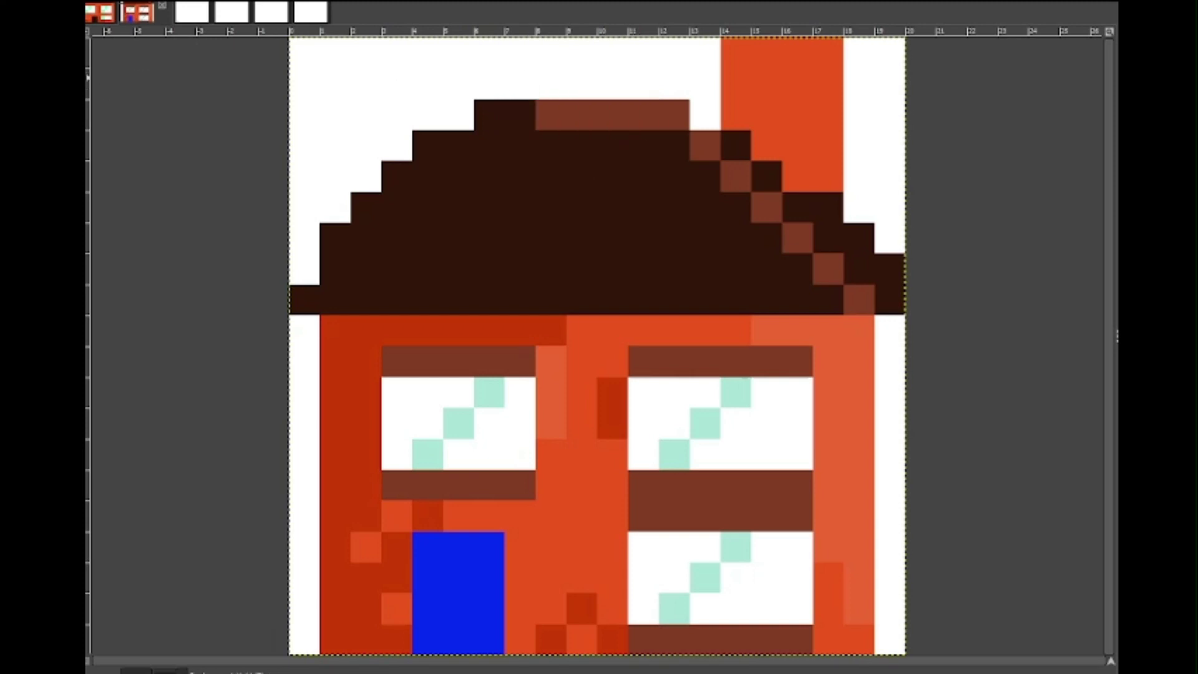
{"action": "left_click_drag", "start_coordinate": [673, 145], "coordinate": [811, 299]}
{"action": "mouse_move", "coordinate": [626, 136]}
{"action": "left_mouse_down"}
{"action": "mouse_move", "coordinate": [490, 144]}
{"action": "mouse_move", "coordinate": [356, 235]}
{"action": "mouse_move", "coordinate": [310, 294]}
{"action": "mouse_move", "coordinate": [460, 300]}
{"action": "left_mouse_up"}
{"action": "left_click_drag", "start_coordinate": [396, 238], "coordinate": [429, 237]}
Dot single near-black texture pixels across the middle and lower part of the roof
{"action": "left_click", "coordinate": [523, 296]}
{"action": "left_click", "coordinate": [489, 236]}
{"action": "left_click", "coordinate": [520, 209]}
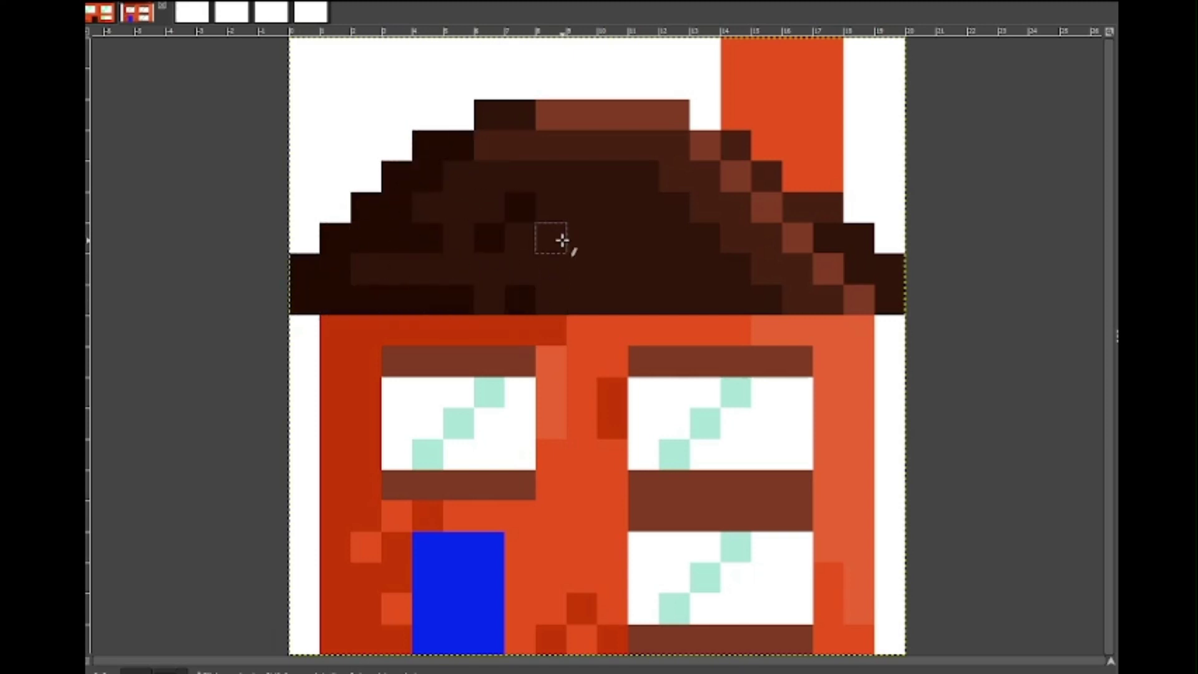
{"action": "left_click", "coordinate": [580, 239]}
Cover the dark and light patches between the upper windows and the dark pixel near the wall's base with plain orange
{"action": "left_click_drag", "start_coordinate": [600, 430], "coordinate": [603, 393]}
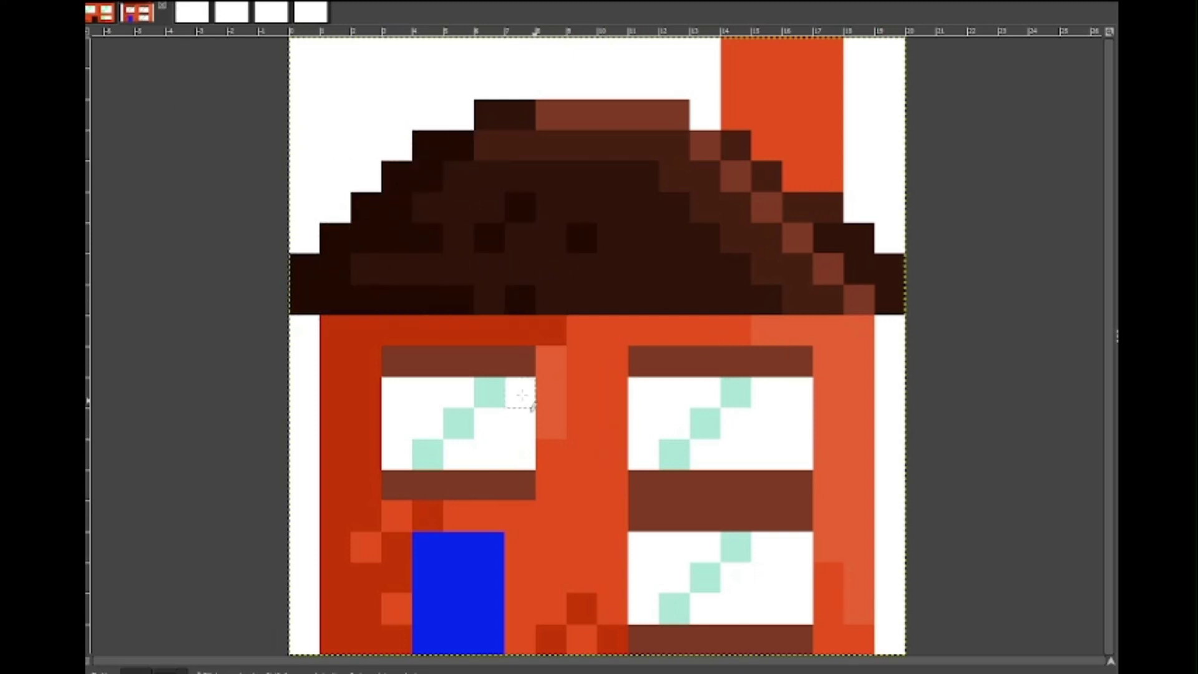
{"action": "left_click_drag", "start_coordinate": [547, 363], "coordinate": [559, 437]}
{"action": "left_click", "coordinate": [574, 616]}
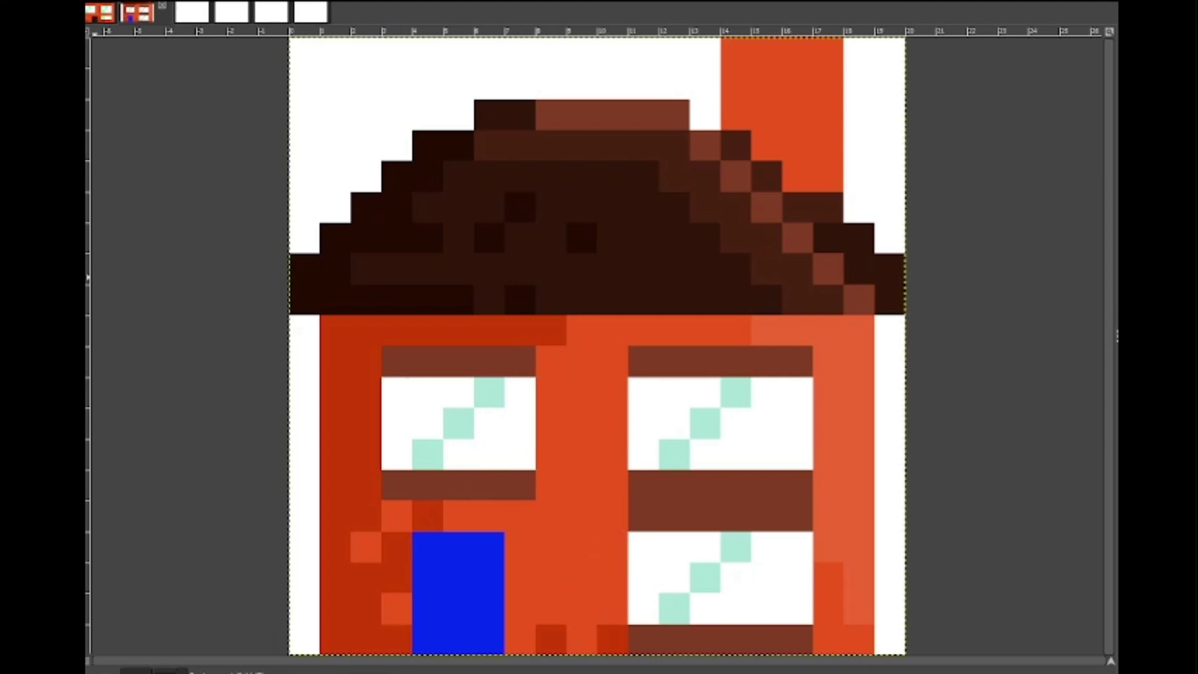
Paint near-black sills below all three windows and a matching strip above the lower window
{"action": "left_click_drag", "start_coordinate": [799, 516], "coordinate": [643, 516]}
{"action": "left_click_drag", "start_coordinate": [799, 639], "coordinate": [640, 638]}
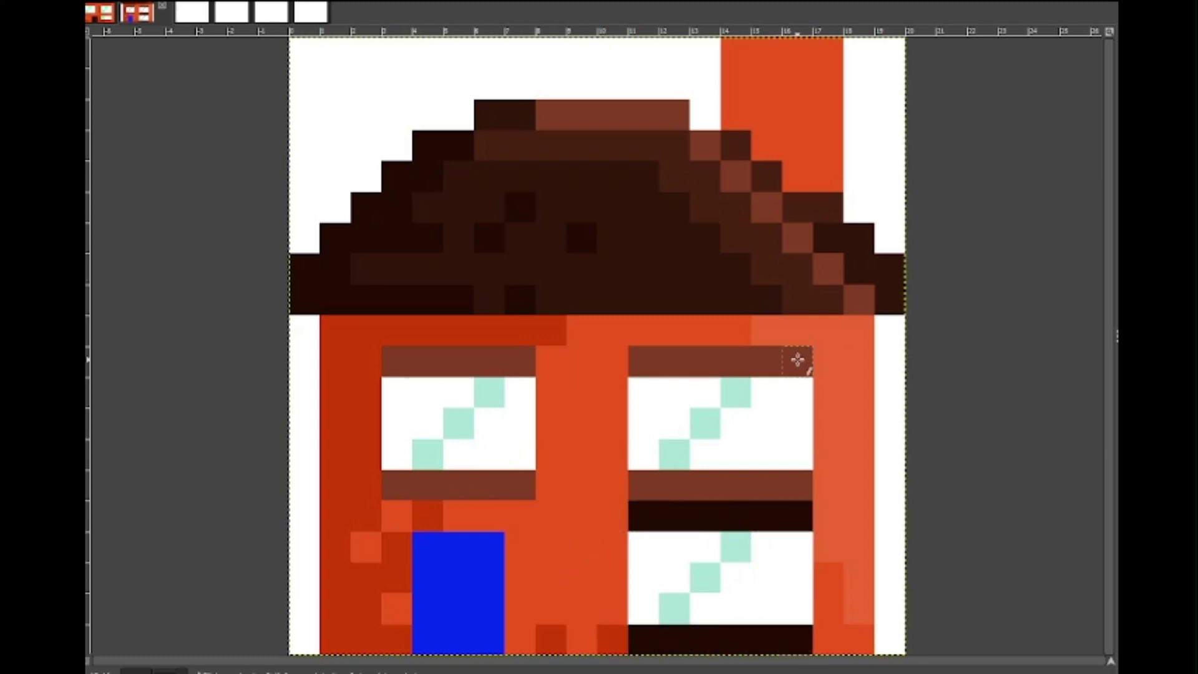
{"action": "left_click_drag", "start_coordinate": [798, 486], "coordinate": [642, 486]}
{"action": "left_click_drag", "start_coordinate": [519, 486], "coordinate": [396, 486]}
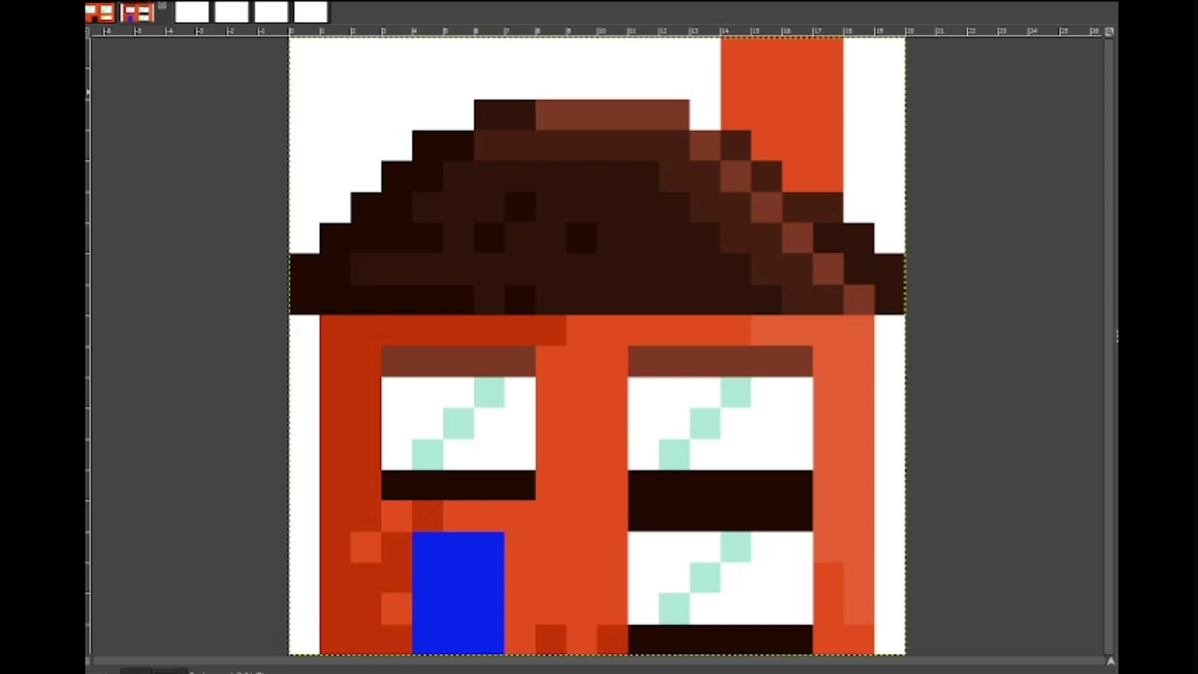
Paint over the strips above the windows in light orange and orange, and shorten the dark red shadow under the roof
{"action": "left_click_drag", "start_coordinate": [801, 350], "coordinate": [723, 359]}
{"action": "mouse_move", "coordinate": [804, 514]}
{"action": "left_mouse_down"}
{"action": "mouse_move", "coordinate": [689, 527]}
{"action": "mouse_move", "coordinate": [633, 515]}
{"action": "left_mouse_up"}
{"action": "mouse_move", "coordinate": [717, 360]}
{"action": "left_mouse_down"}
{"action": "mouse_move", "coordinate": [636, 361]}
{"action": "mouse_move", "coordinate": [510, 331]}
{"action": "mouse_move", "coordinate": [393, 330]}
{"action": "left_mouse_up"}
{"action": "mouse_move", "coordinate": [515, 358]}
{"action": "left_mouse_down"}
{"action": "mouse_move", "coordinate": [402, 358]}
{"action": "mouse_move", "coordinate": [459, 332]}
{"action": "left_mouse_up"}
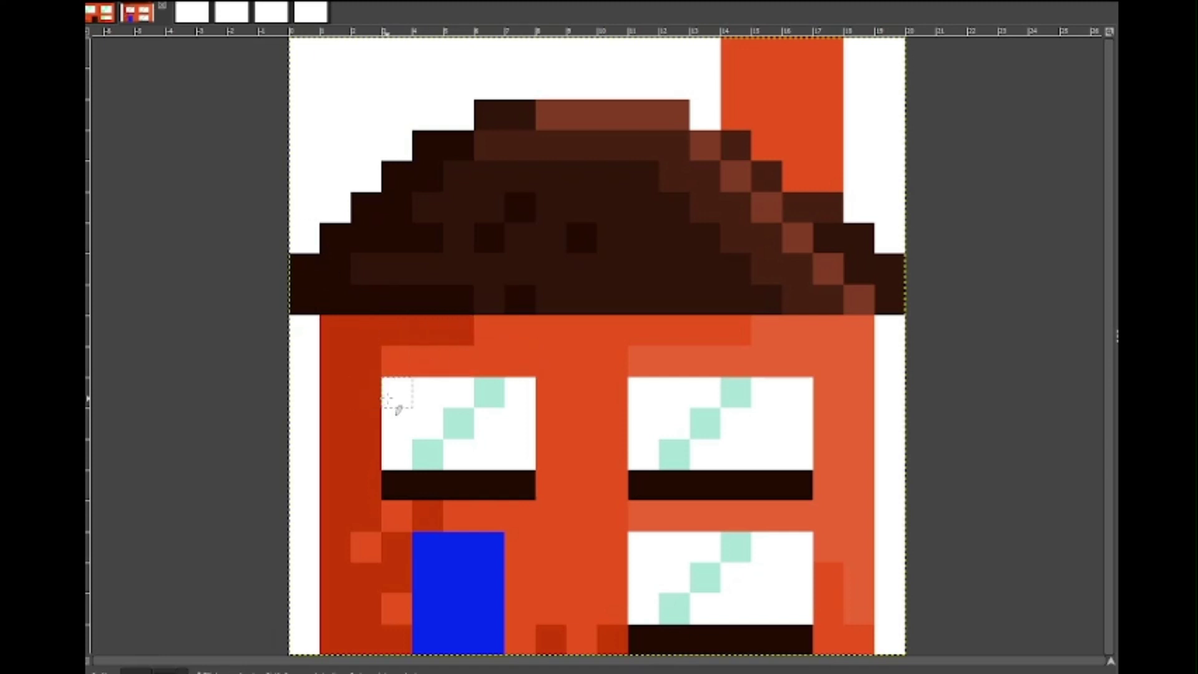
Add slightly darker orange brick patches at the wall's base, under the roof, above the door and around the upper windows
{"action": "mouse_move", "coordinate": [480, 640]}
{"action": "left_mouse_down"}
{"action": "mouse_move", "coordinate": [621, 639]}
{"action": "mouse_move", "coordinate": [519, 637]}
{"action": "left_mouse_up"}
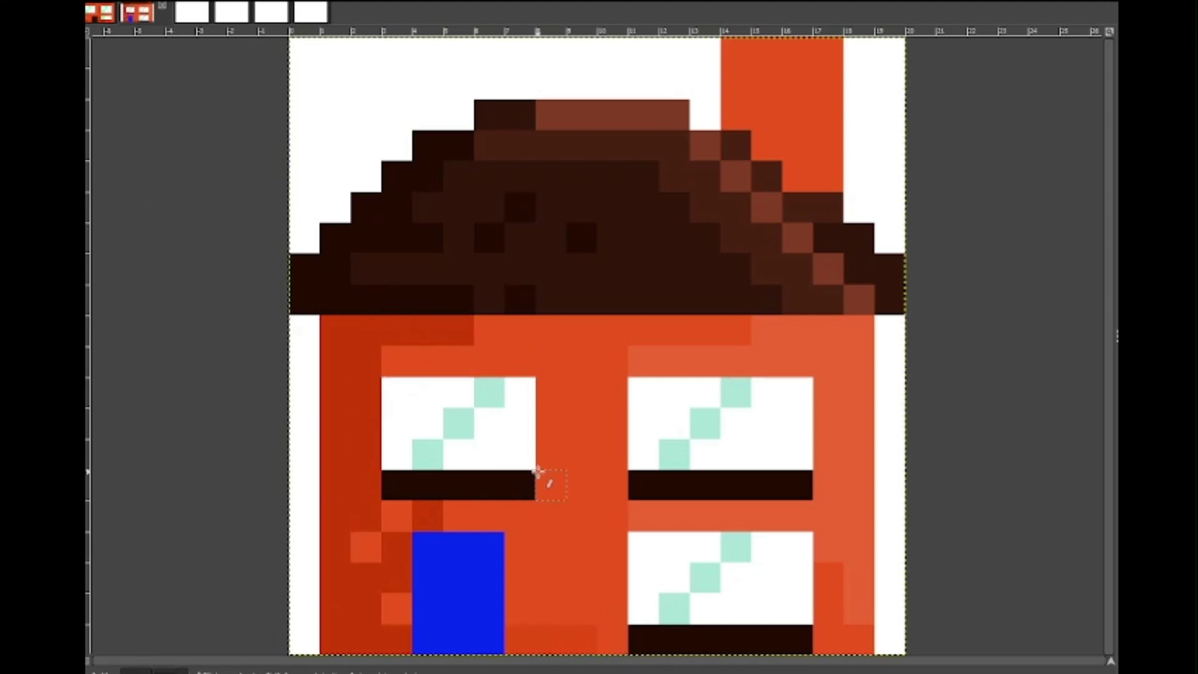
{"action": "left_click_drag", "start_coordinate": [524, 517], "coordinate": [487, 516]}
{"action": "left_click_drag", "start_coordinate": [424, 358], "coordinate": [397, 361]}
{"action": "left_click_drag", "start_coordinate": [616, 332], "coordinate": [491, 332]}
{"action": "left_click", "coordinate": [645, 515]}
{"action": "left_click_drag", "start_coordinate": [645, 516], "coordinate": [615, 517]}
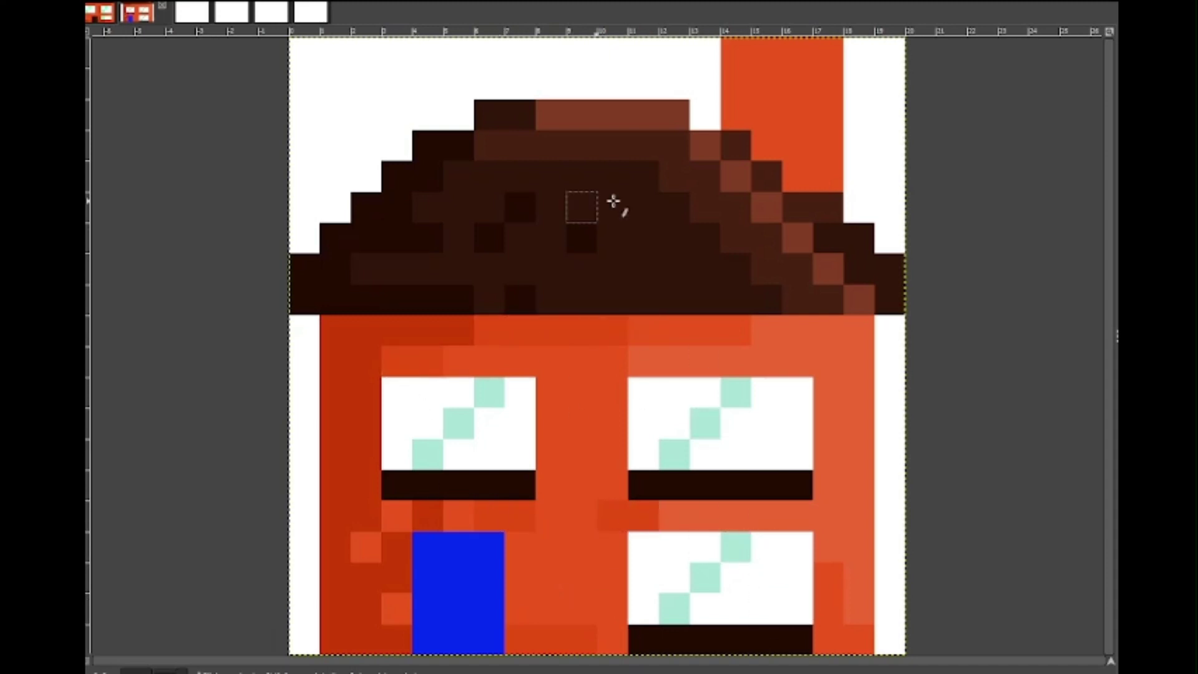
Add darker orange brick patches to the chimney and the wall's right side, and a light orange highlight on the chimney's right edge
{"action": "left_click_drag", "start_coordinate": [768, 83], "coordinate": [736, 82]}
{"action": "left_click_drag", "start_coordinate": [826, 143], "coordinate": [797, 145]}
{"action": "left_click_drag", "start_coordinate": [850, 361], "coordinate": [796, 362]}
{"action": "left_click", "coordinate": [859, 486]}
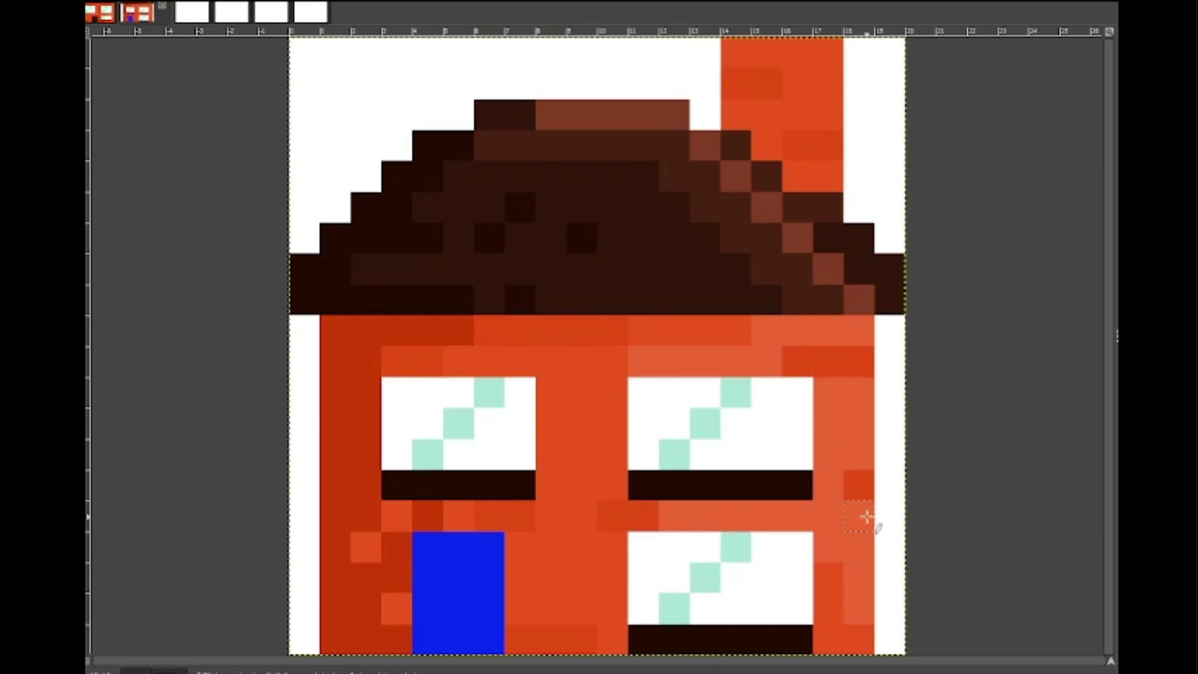
{"action": "left_click", "coordinate": [854, 424]}
{"action": "left_click_drag", "start_coordinate": [867, 577], "coordinate": [823, 577]}
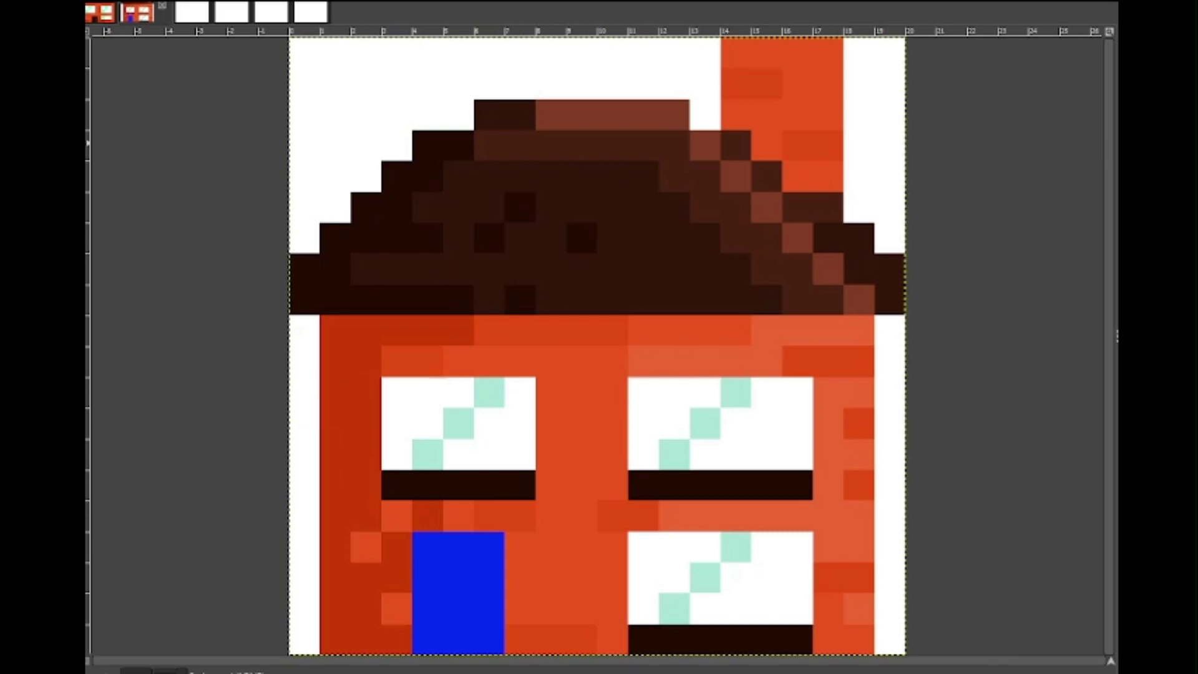
{"action": "left_click_drag", "start_coordinate": [827, 47], "coordinate": [828, 122]}
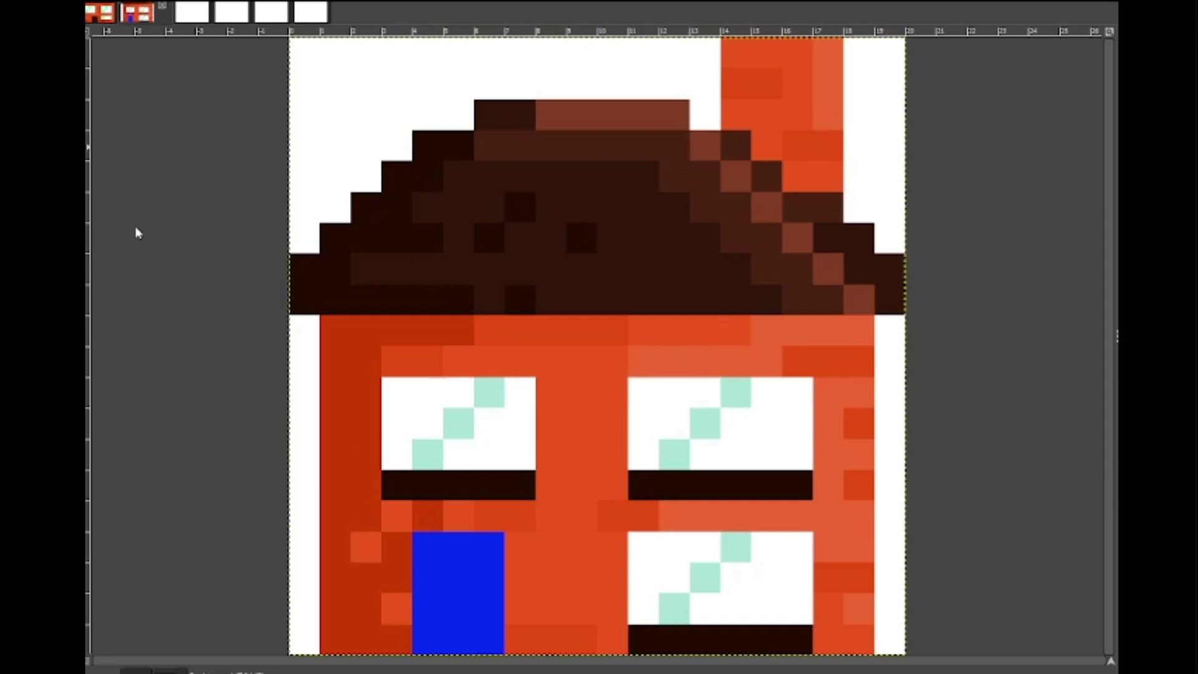
Shade the blue door with navy on its left and top edges, add two near-black pixels, and place an olive doorknob pixel
{"action": "mouse_move", "coordinate": [425, 538]}
{"action": "left_mouse_down"}
{"action": "mouse_move", "coordinate": [401, 594]}
{"action": "mouse_move", "coordinate": [423, 625]}
{"action": "left_mouse_up"}
{"action": "left_click", "coordinate": [458, 546]}
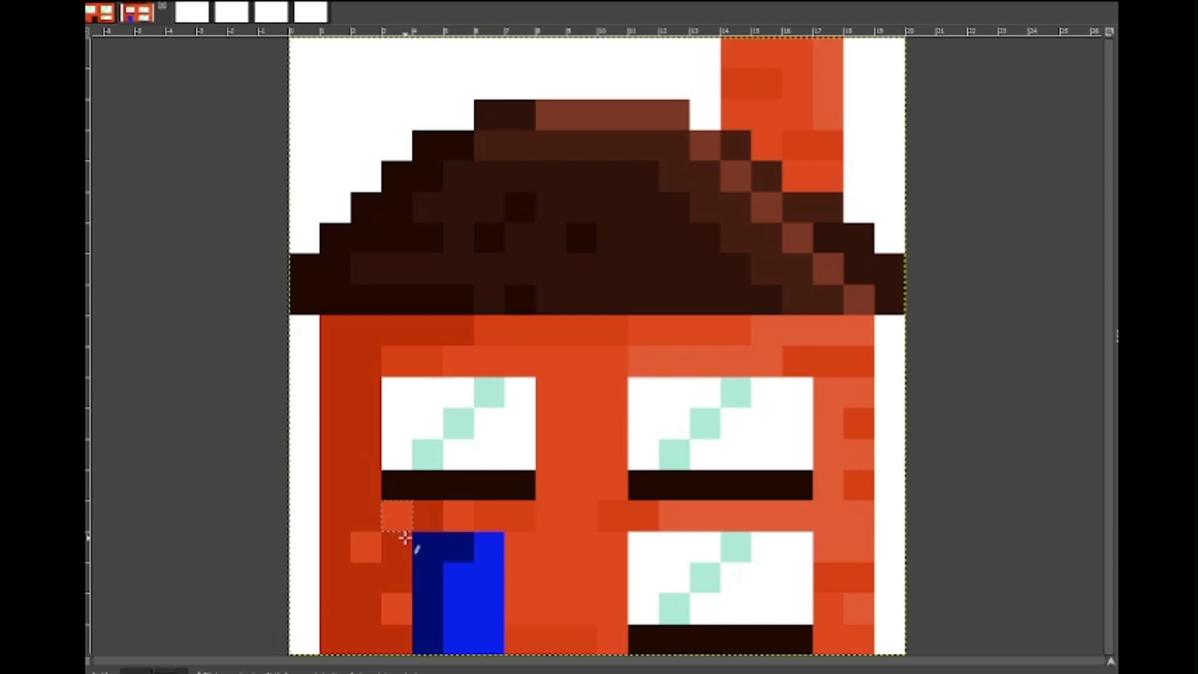
{"action": "left_click_drag", "start_coordinate": [461, 577], "coordinate": [459, 610]}
{"action": "key", "text": "ctrl+z"}
{"action": "left_click", "coordinate": [463, 583]}
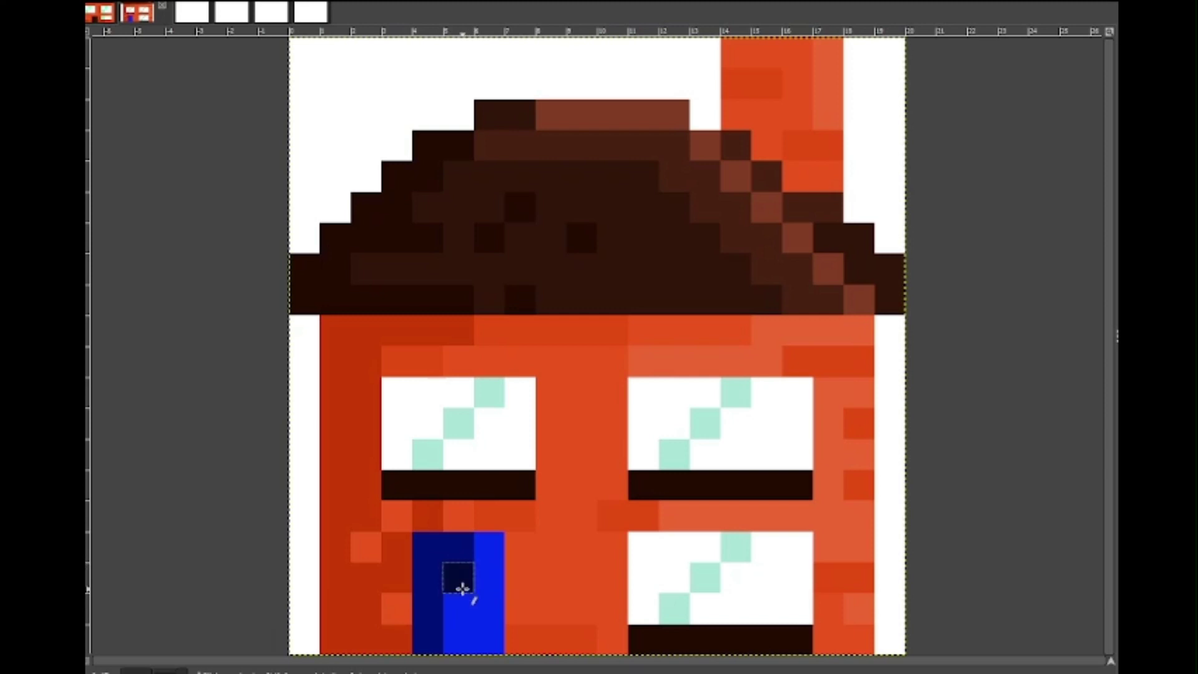
{"action": "left_click", "coordinate": [459, 638]}
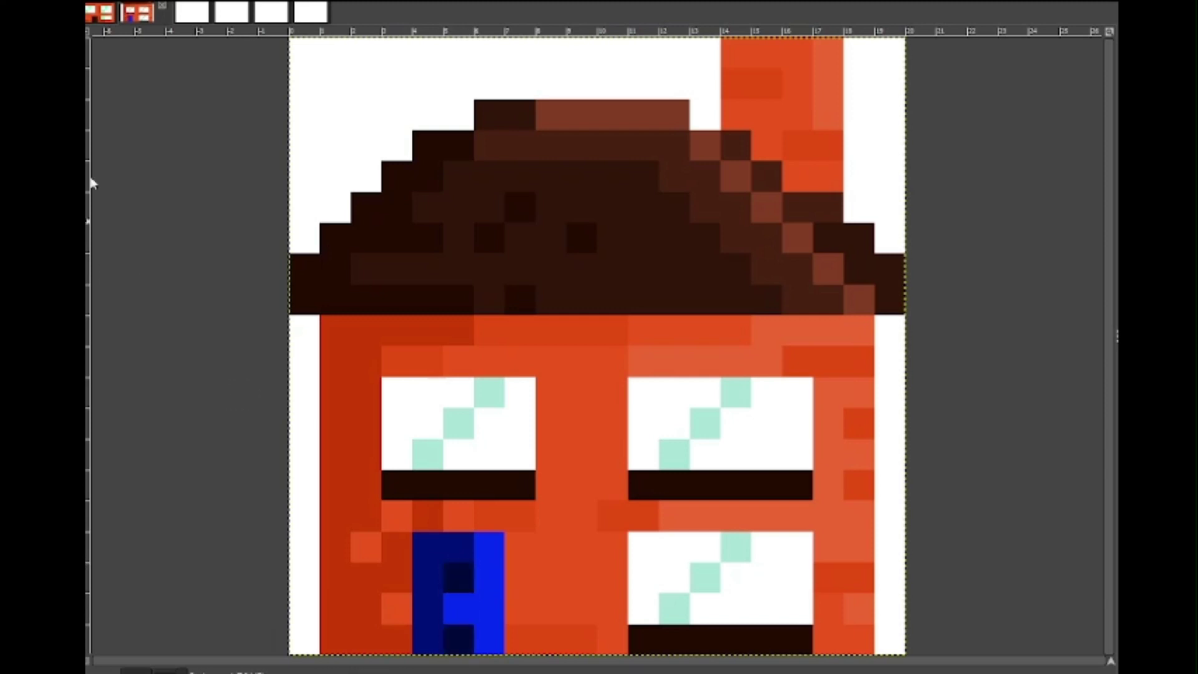
{"action": "left_click", "coordinate": [489, 608]}
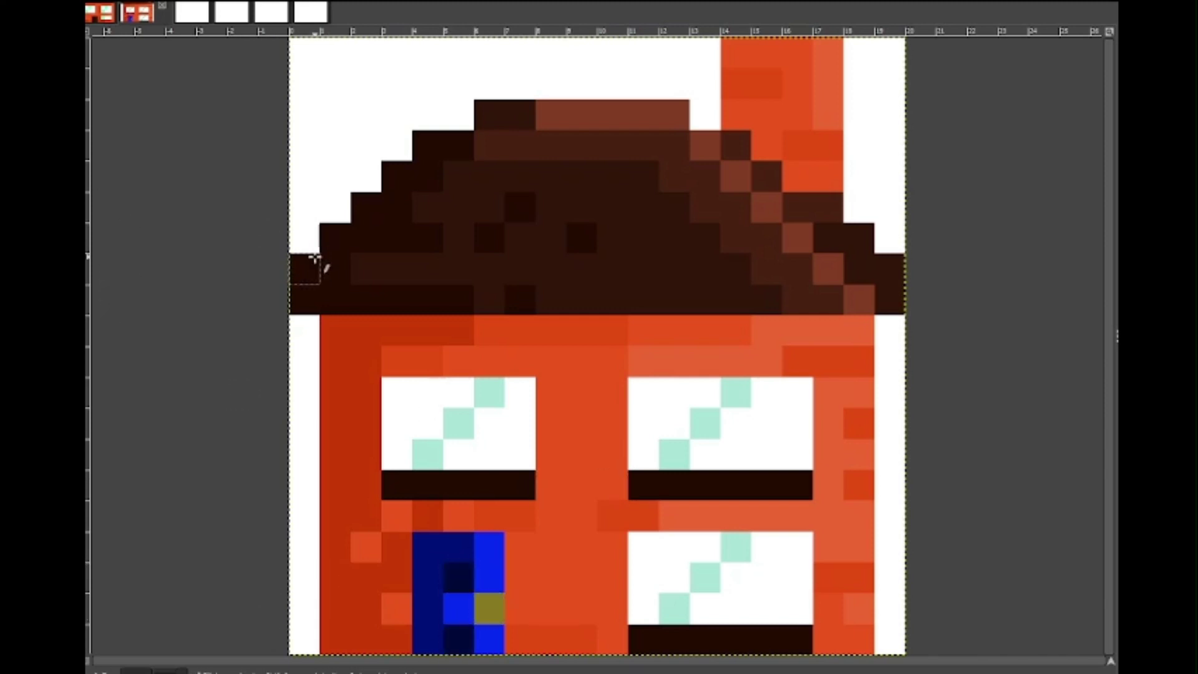
On the blank 30x30 canvas, draw a dark green line across about one third down and fill the area below it
{"action": "scroll", "coordinate": [318, 259], "scroll_direction": "down", "scroll_amount": 5}
{"action": "scroll", "coordinate": [394, 262], "scroll_direction": "up", "scroll_amount": 2}
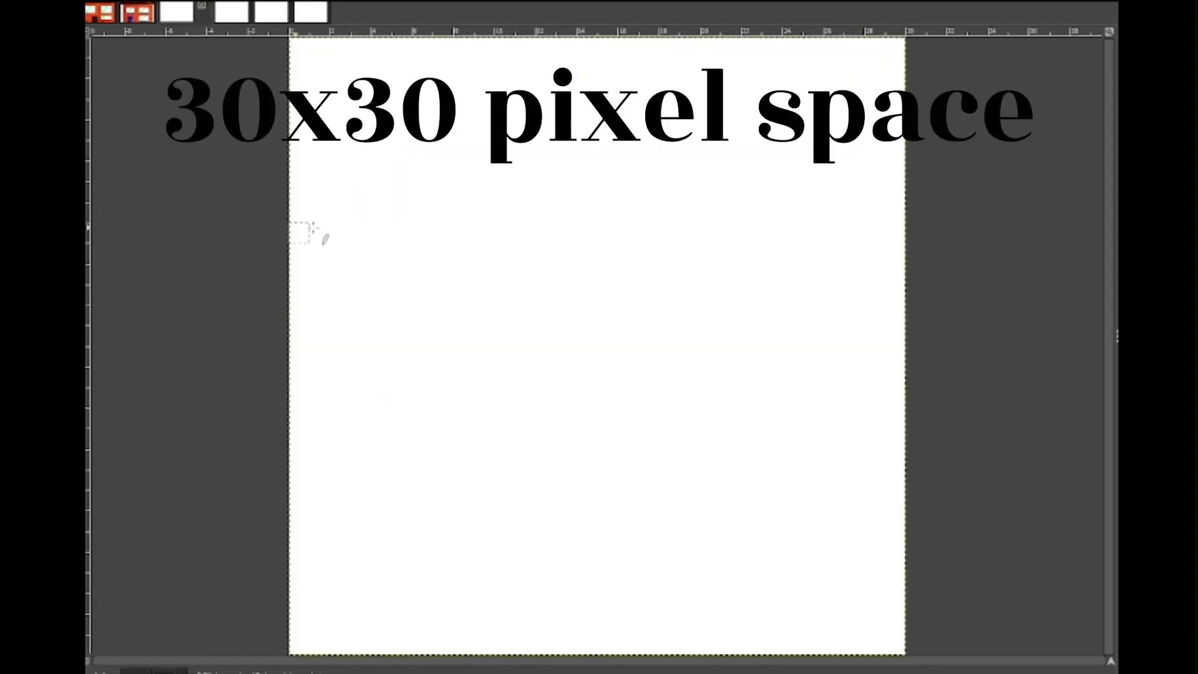
{"action": "left_click_drag", "start_coordinate": [893, 253], "coordinate": [295, 253]}
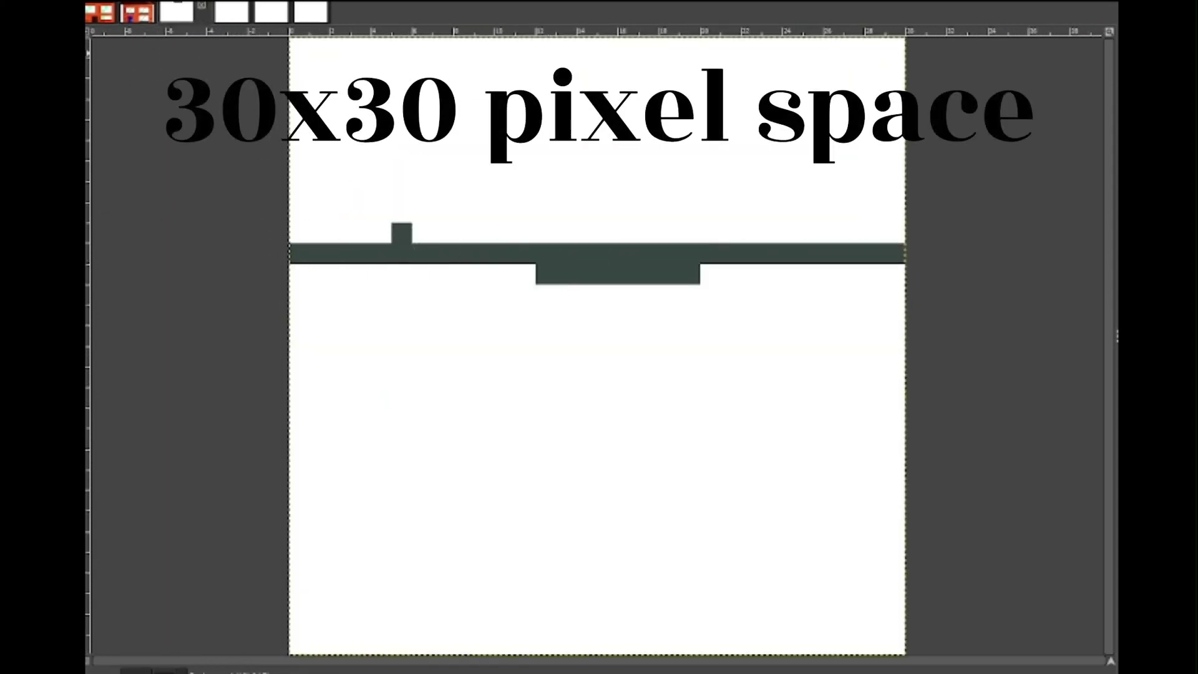
{"action": "left_click", "coordinate": [366, 348]}
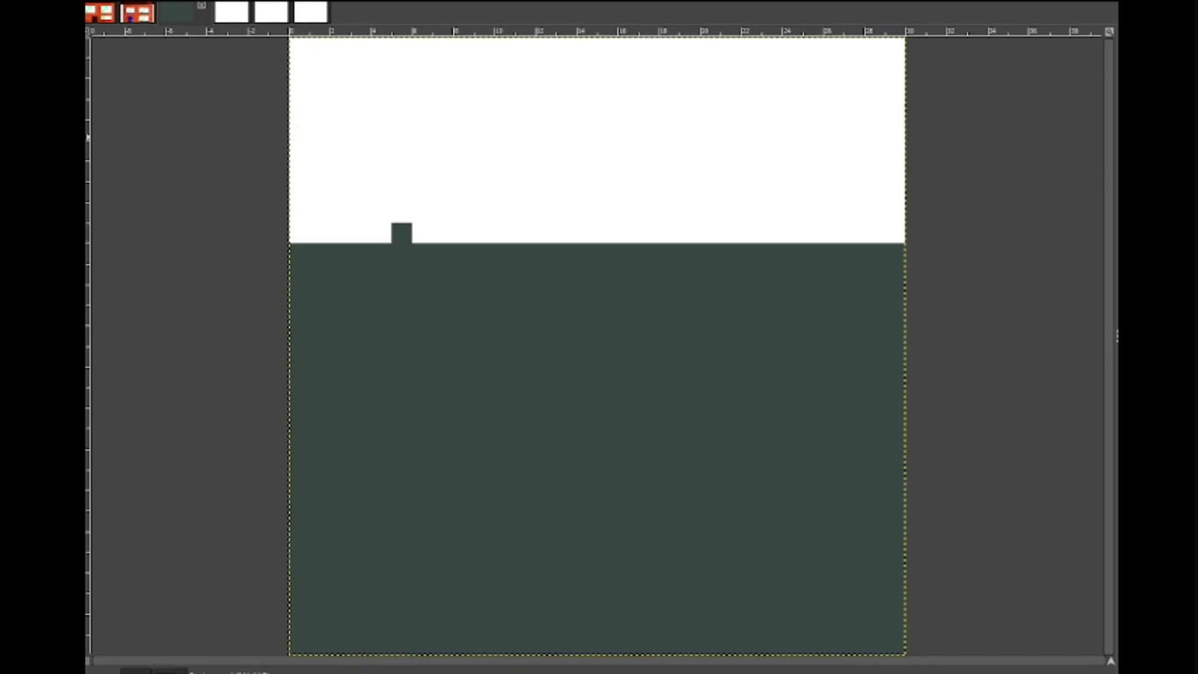
Draw a dark brown stepped roof with a chimney outline on its right slope, fill the roof, and remove the stray stub at left
{"action": "left_click_drag", "start_coordinate": [300, 234], "coordinate": [441, 44]}
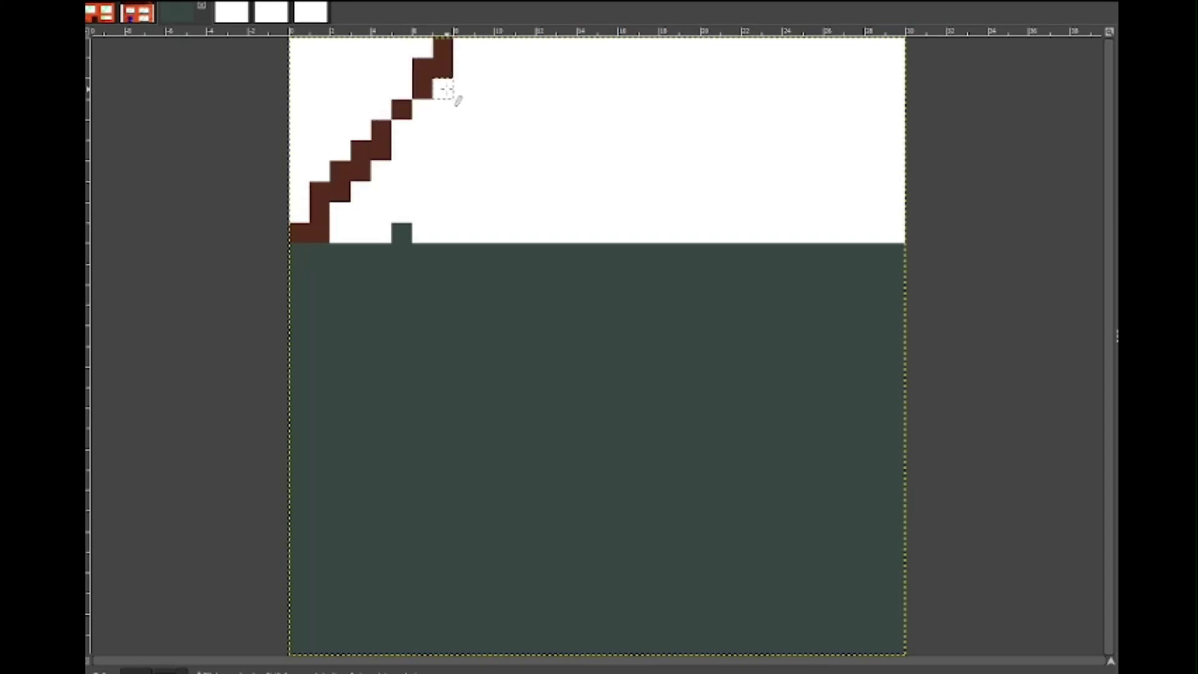
{"action": "left_click_drag", "start_coordinate": [893, 233], "coordinate": [751, 130]}
{"action": "mouse_move", "coordinate": [789, 169]}
{"action": "left_mouse_down"}
{"action": "mouse_move", "coordinate": [583, 43]}
{"action": "mouse_move", "coordinate": [527, 50]}
{"action": "mouse_move", "coordinate": [525, 80]}
{"action": "left_mouse_up"}
{"action": "mouse_move", "coordinate": [855, 181]}
{"action": "left_mouse_down"}
{"action": "mouse_move", "coordinate": [776, 87]}
{"action": "mouse_move", "coordinate": [772, 132]}
{"action": "left_mouse_up"}
{"action": "left_click", "coordinate": [527, 196]}
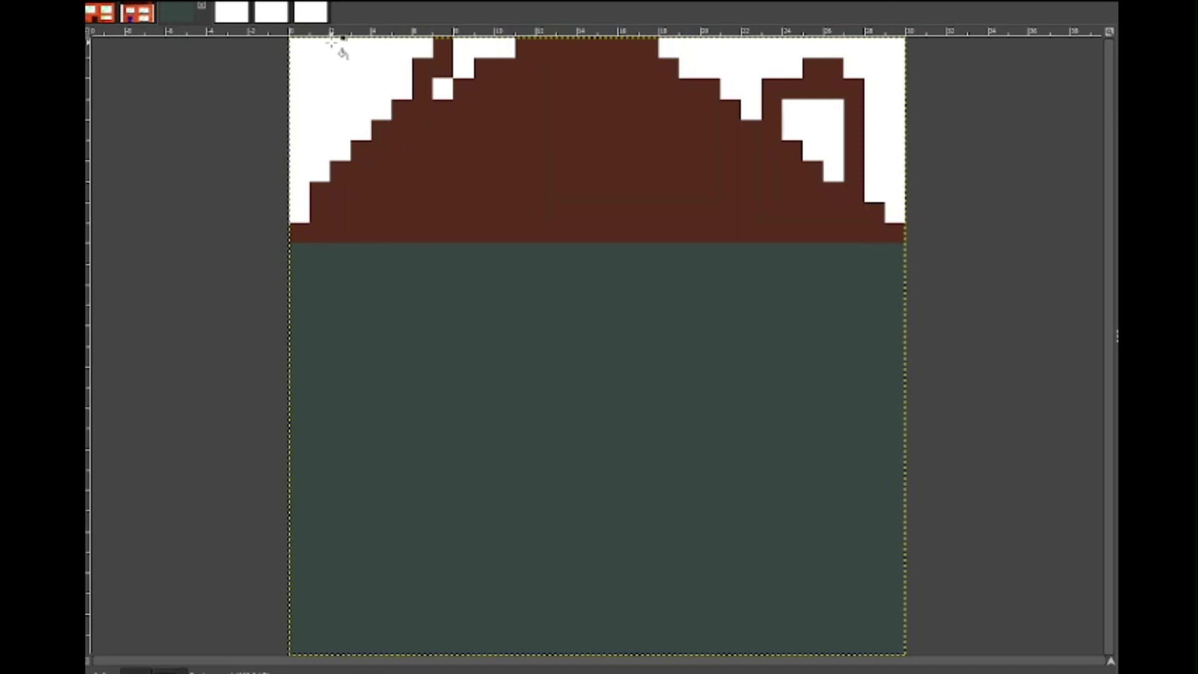
{"action": "key", "text": "ctrl+z"}
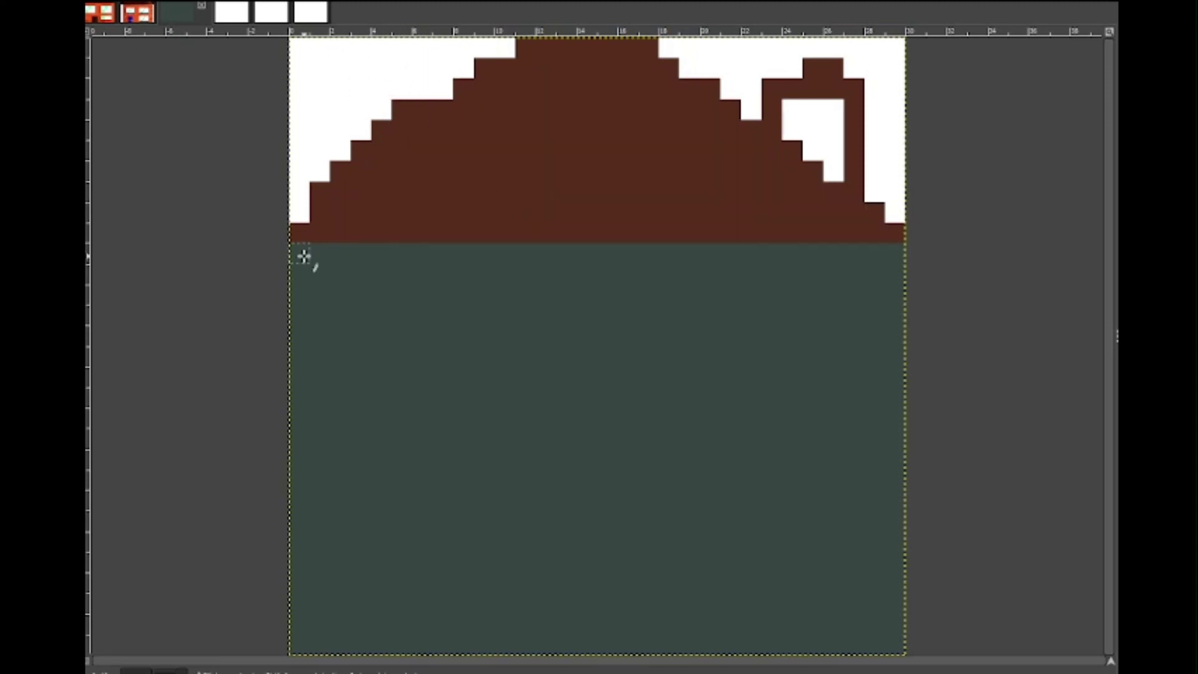
Paint one-pixel-wide white columns down the left and right edges of the green wall below the roof
{"action": "left_click_drag", "start_coordinate": [304, 256], "coordinate": [301, 587]}
{"action": "left_click_drag", "start_coordinate": [294, 437], "coordinate": [302, 647]}
{"action": "left_click_drag", "start_coordinate": [896, 257], "coordinate": [896, 544]}
{"action": "key", "text": "ctrl+z"}
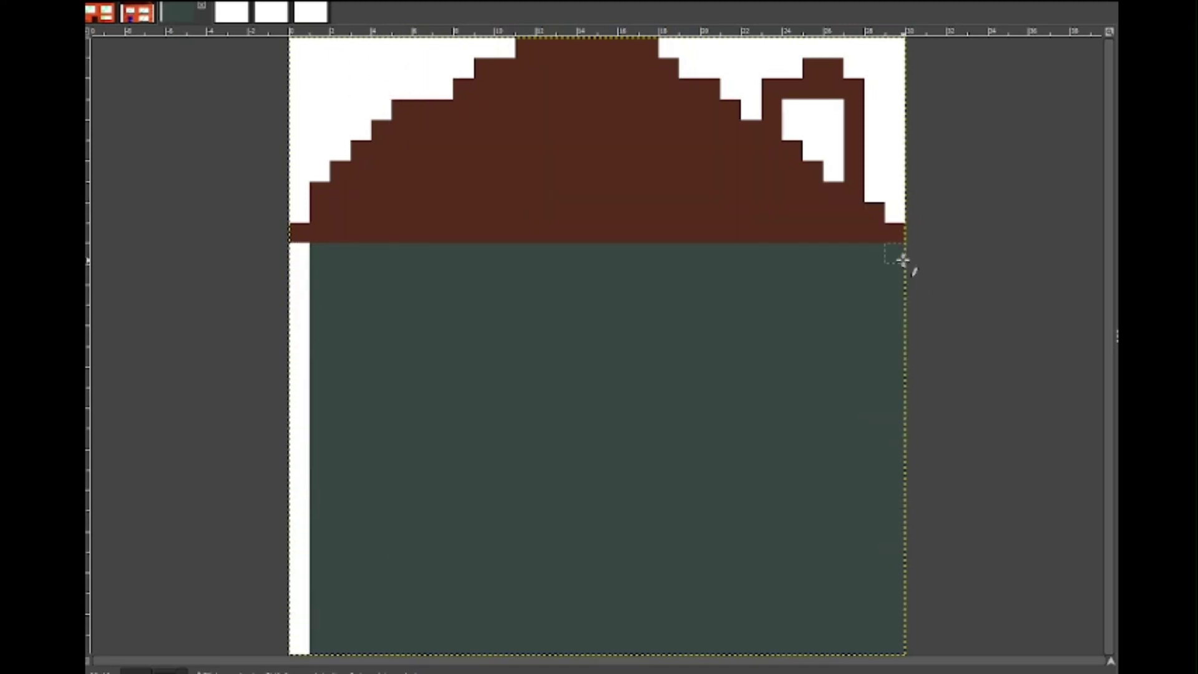
{"action": "left_click_drag", "start_coordinate": [902, 261], "coordinate": [904, 645]}
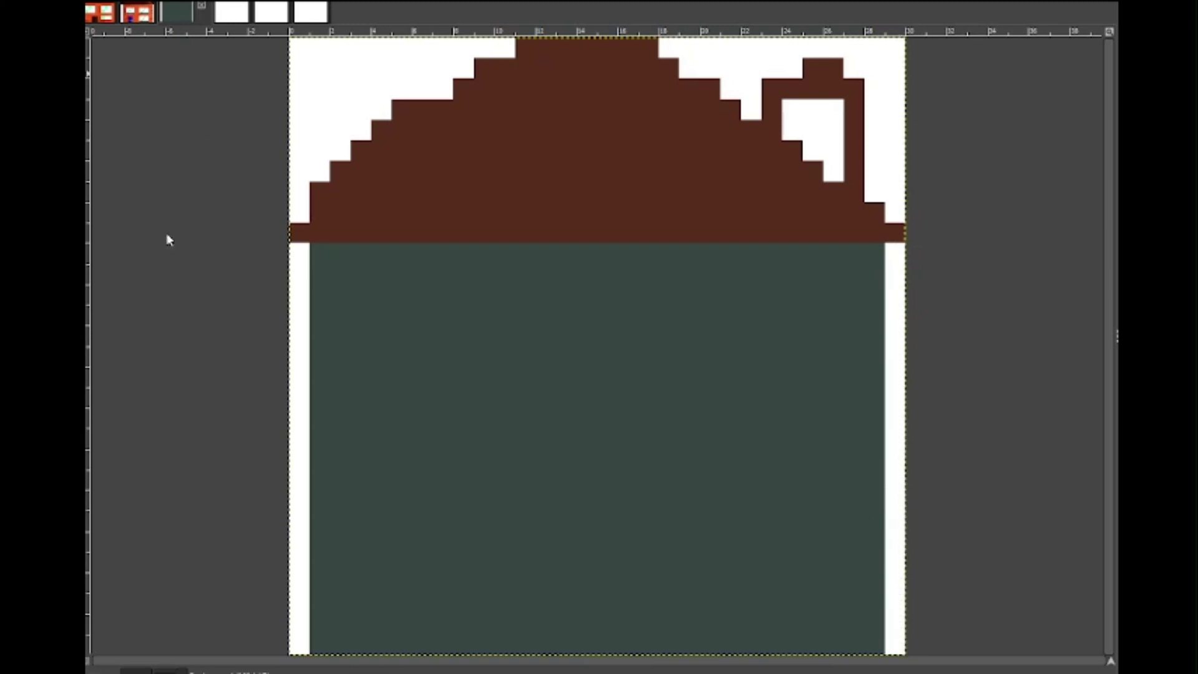
Outline two upper-floor windows in white and extend the left one downward to match the right one's height
{"action": "mouse_move", "coordinate": [396, 318]}
{"action": "left_mouse_down"}
{"action": "mouse_move", "coordinate": [533, 331]}
{"action": "mouse_move", "coordinate": [444, 409]}
{"action": "mouse_move", "coordinate": [402, 336]}
{"action": "left_mouse_up"}
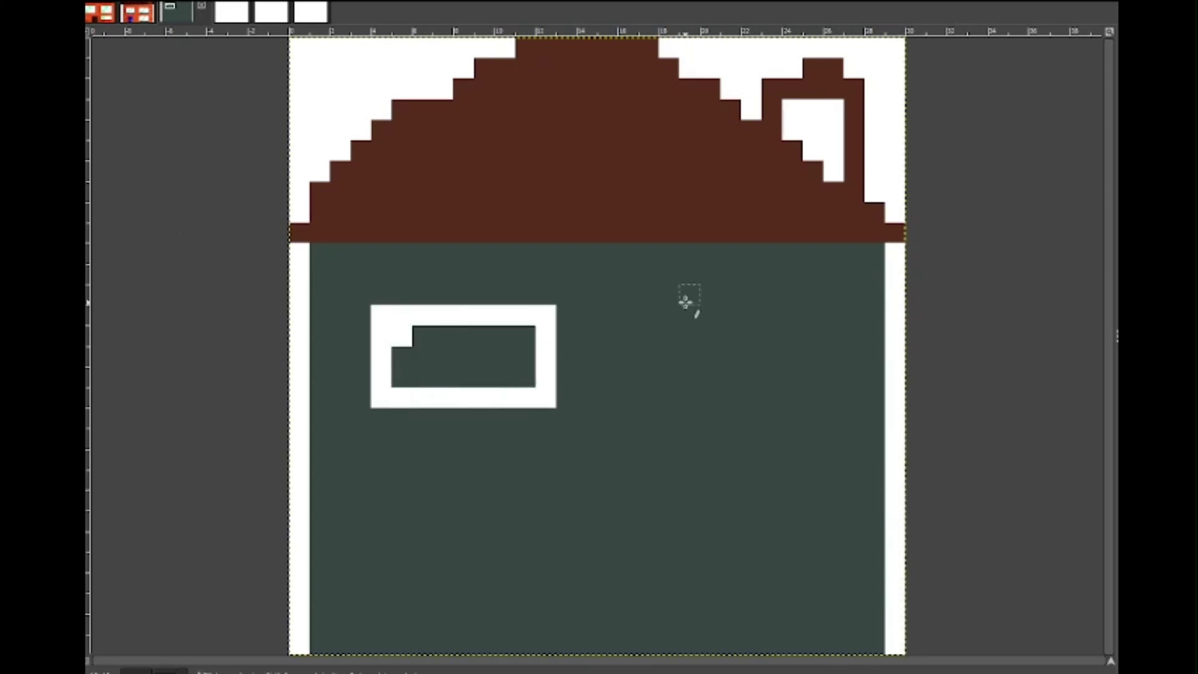
{"action": "mouse_move", "coordinate": [647, 315]}
{"action": "left_mouse_down"}
{"action": "mouse_move", "coordinate": [792, 376]}
{"action": "mouse_move", "coordinate": [626, 414]}
{"action": "mouse_move", "coordinate": [627, 315]}
{"action": "left_mouse_up"}
{"action": "left_click_drag", "start_coordinate": [545, 416], "coordinate": [382, 416]}
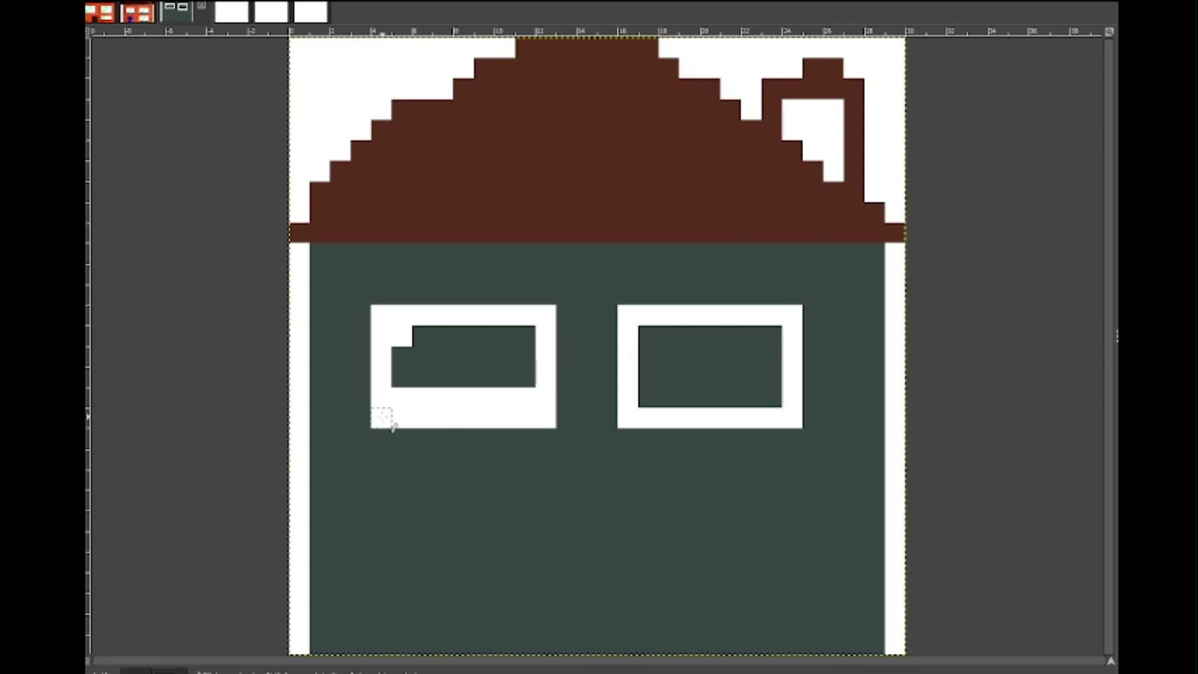
Outline a white door frame at the wall's base with a lower window on each side, and erase the right window's overshoot
{"action": "mouse_move", "coordinate": [526, 648]}
{"action": "left_mouse_down"}
{"action": "mouse_move", "coordinate": [607, 561]}
{"action": "mouse_move", "coordinate": [600, 650]}
{"action": "left_mouse_up"}
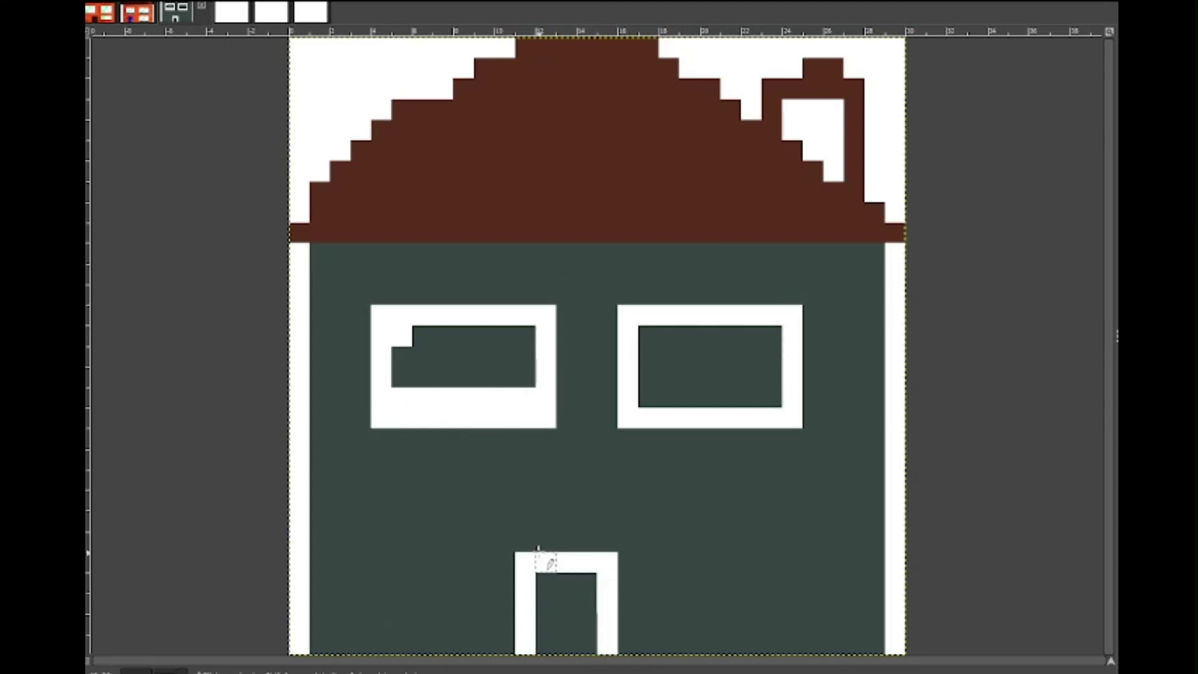
{"action": "left_click_drag", "start_coordinate": [540, 556], "coordinate": [608, 554]}
{"action": "mouse_move", "coordinate": [663, 596]}
{"action": "left_mouse_down"}
{"action": "mouse_move", "coordinate": [796, 599]}
{"action": "mouse_move", "coordinate": [802, 526]}
{"action": "mouse_move", "coordinate": [668, 605]}
{"action": "left_mouse_up"}
{"action": "mouse_move", "coordinate": [475, 602]}
{"action": "left_mouse_down"}
{"action": "mouse_move", "coordinate": [371, 604]}
{"action": "mouse_move", "coordinate": [380, 521]}
{"action": "mouse_move", "coordinate": [467, 570]}
{"action": "mouse_move", "coordinate": [463, 602]}
{"action": "left_mouse_up"}
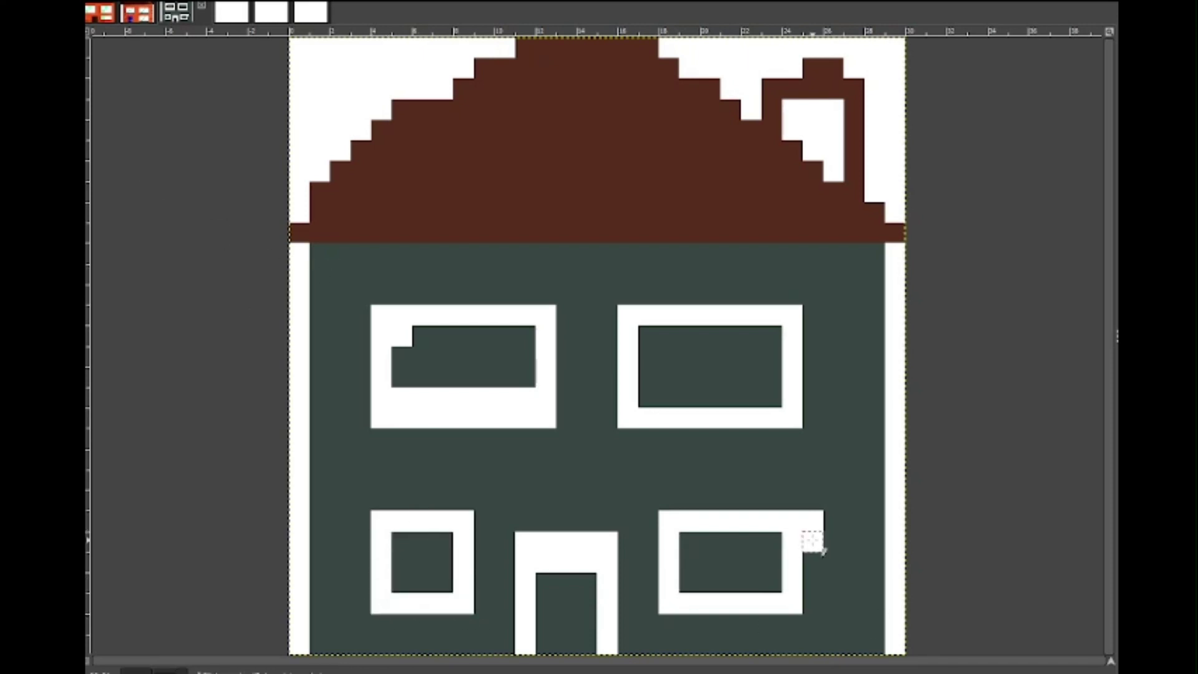
{"action": "left_click", "coordinate": [812, 520]}
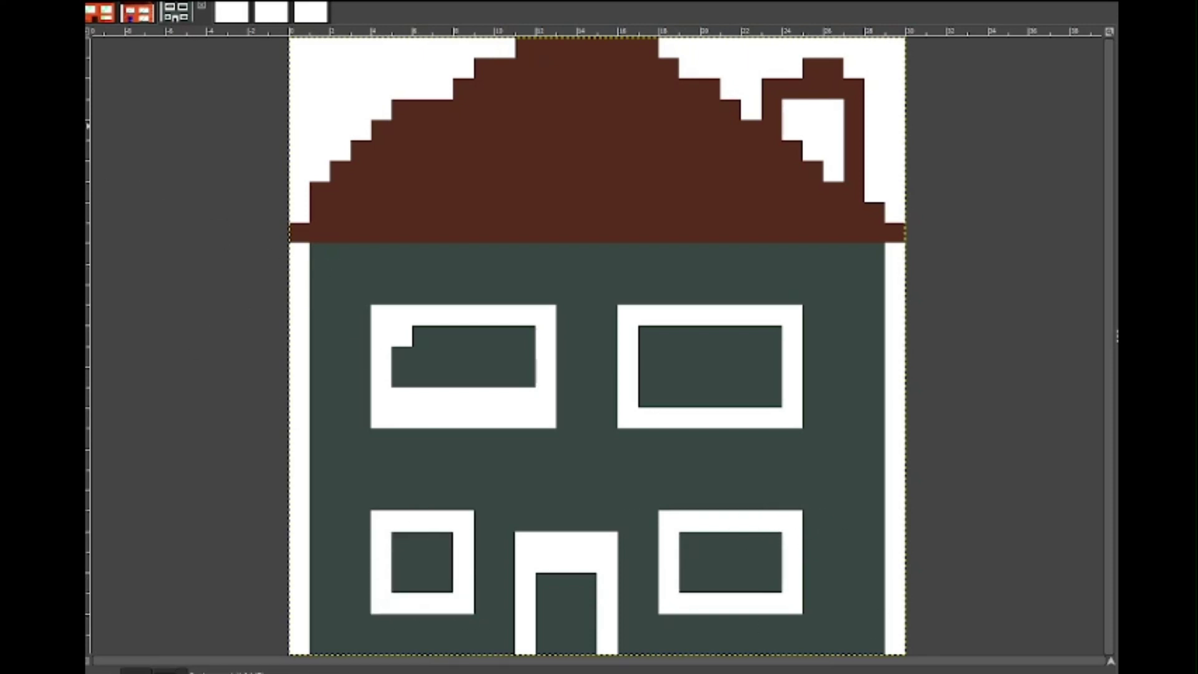
Fill the insides of all four windows with white
{"action": "left_click", "coordinate": [459, 356]}
{"action": "left_click", "coordinate": [672, 379]}
{"action": "left_click", "coordinate": [717, 558]}
{"action": "left_click", "coordinate": [424, 558]}
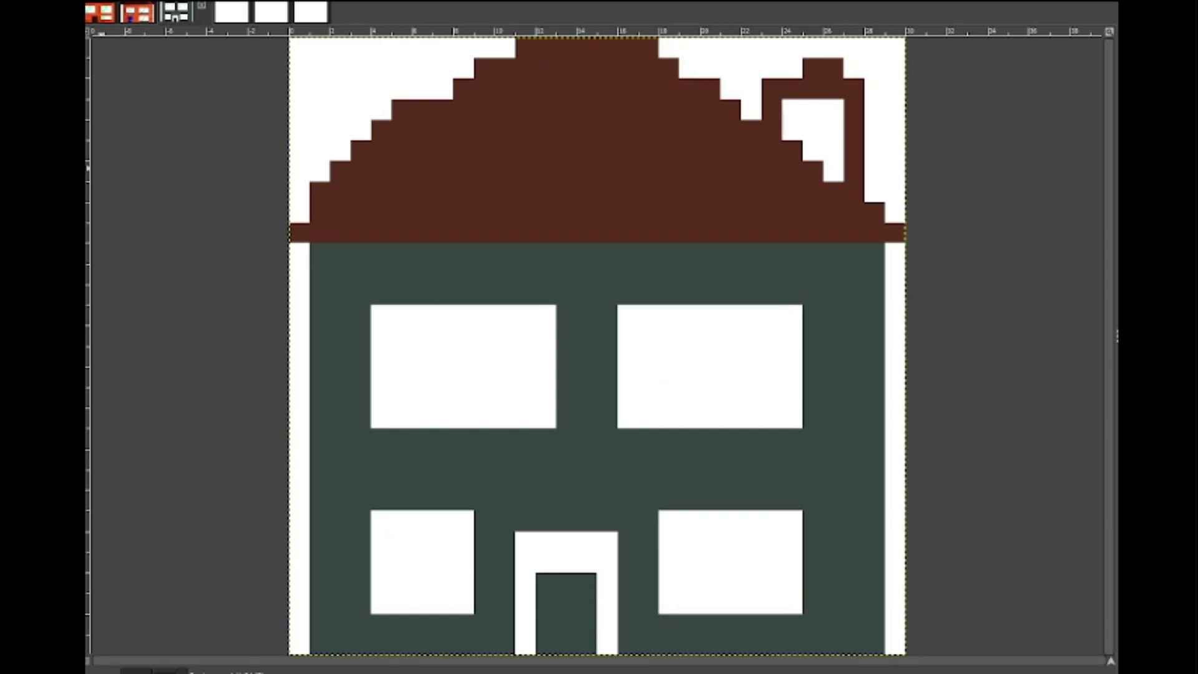
Fill the chimney with the wall's dark green and widen both roof slopes with extra brown edge pixels
{"action": "mouse_move", "coordinate": [771, 130]}
{"action": "left_mouse_down"}
{"action": "mouse_move", "coordinate": [844, 91]}
{"action": "mouse_move", "coordinate": [855, 193]}
{"action": "mouse_move", "coordinate": [834, 128]}
{"action": "mouse_move", "coordinate": [771, 69]}
{"action": "left_mouse_up"}
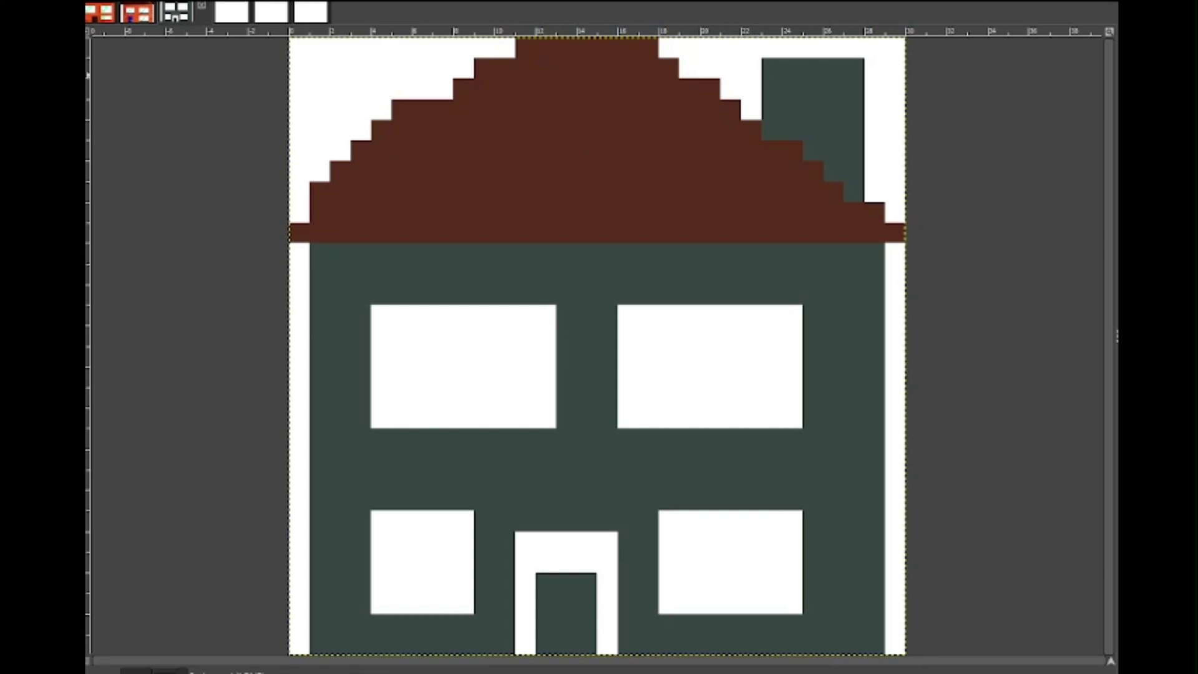
{"action": "left_click", "coordinate": [300, 212]}
{"action": "left_click", "coordinate": [443, 88]}
{"action": "left_click", "coordinate": [505, 48]}
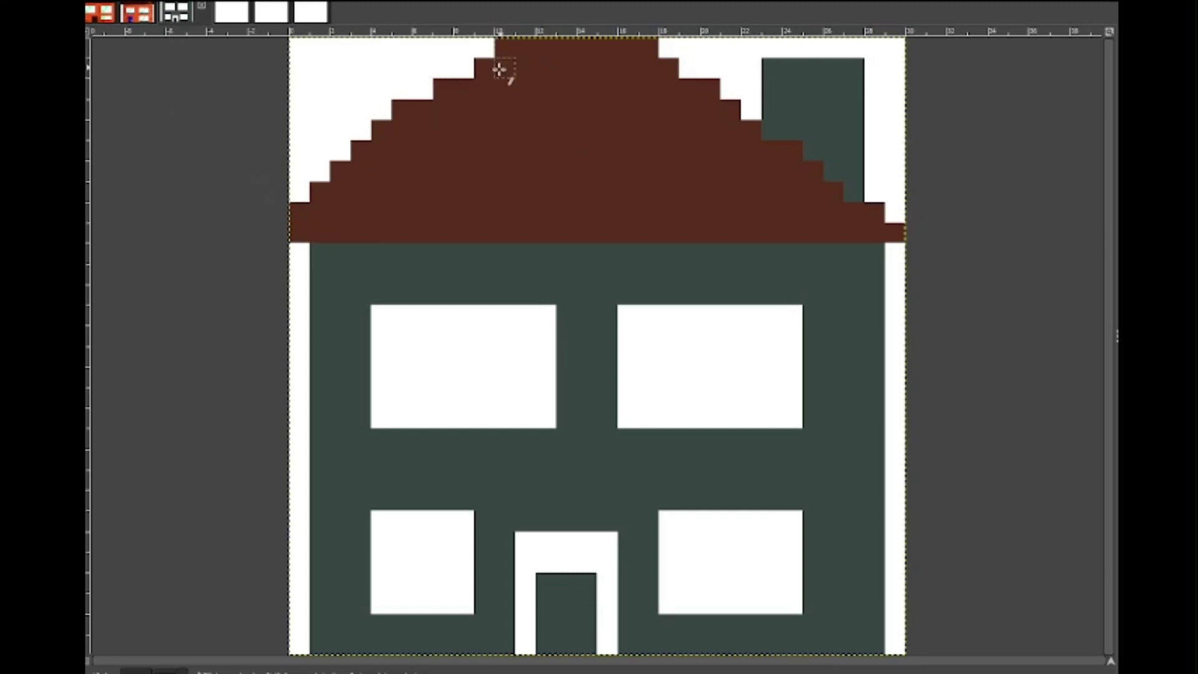
{"action": "left_click", "coordinate": [423, 88]}
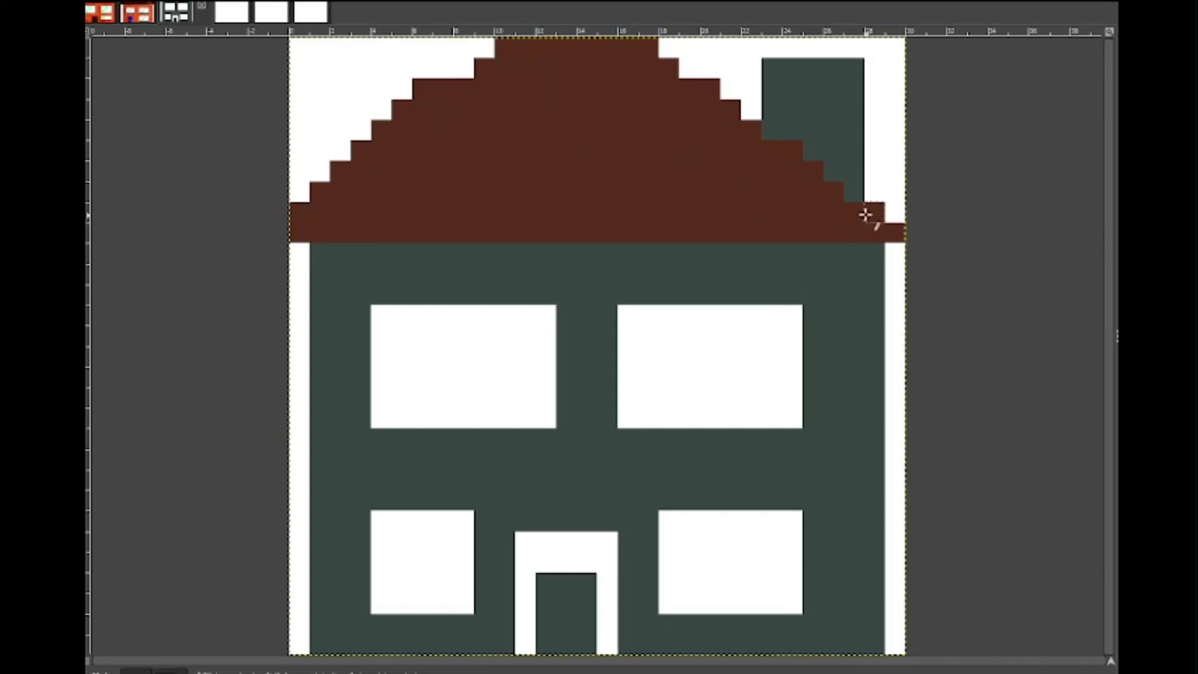
{"action": "left_click", "coordinate": [895, 212]}
{"action": "left_click", "coordinate": [874, 191]}
{"action": "left_click", "coordinate": [853, 191]}
{"action": "left_click", "coordinate": [833, 171]}
{"action": "left_click", "coordinate": [772, 130]}
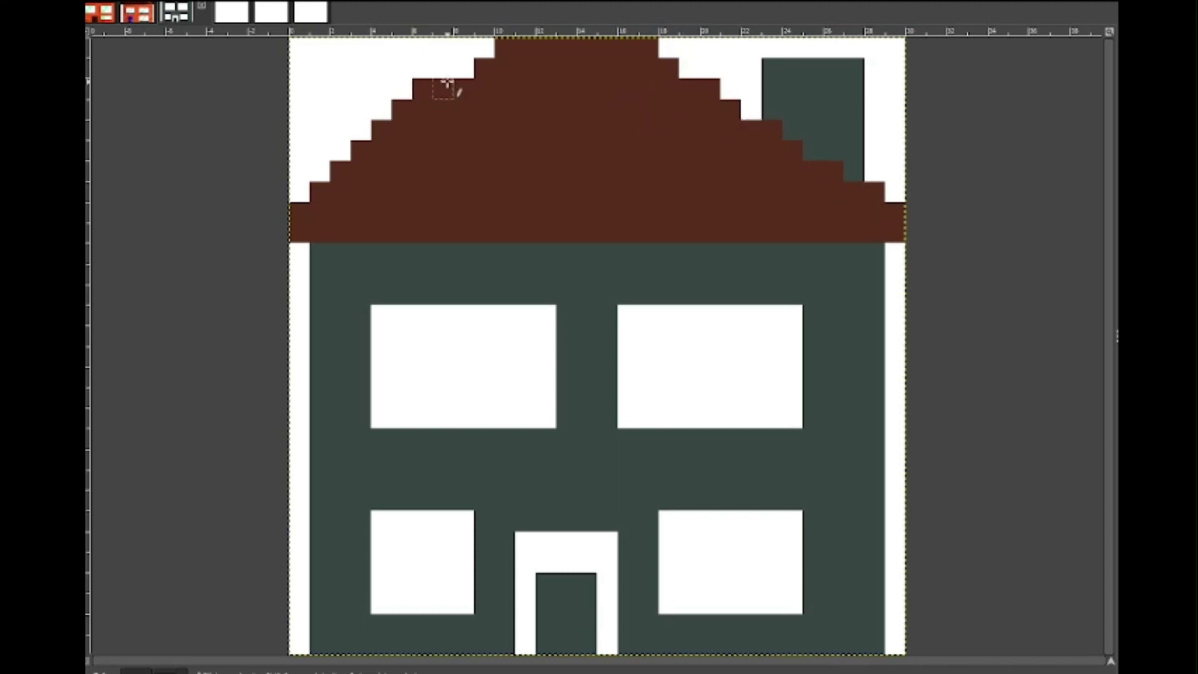
{"action": "left_click", "coordinate": [464, 68]}
Shade the roof's left side and its upper-left edge in a darker brown
{"action": "mouse_move", "coordinate": [122, 215]}
{"action": "left_mouse_down"}
{"action": "mouse_move", "coordinate": [379, 221]}
{"action": "mouse_move", "coordinate": [348, 233]}
{"action": "mouse_move", "coordinate": [586, 255]}
{"action": "mouse_move", "coordinate": [401, 233]}
{"action": "mouse_move", "coordinate": [427, 192]}
{"action": "mouse_move", "coordinate": [411, 209]}
{"action": "mouse_move", "coordinate": [386, 189]}
{"action": "mouse_move", "coordinate": [425, 167]}
{"action": "mouse_move", "coordinate": [354, 171]}
{"action": "mouse_move", "coordinate": [413, 156]}
{"action": "mouse_move", "coordinate": [437, 95]}
{"action": "mouse_move", "coordinate": [552, 47]}
{"action": "left_mouse_up"}
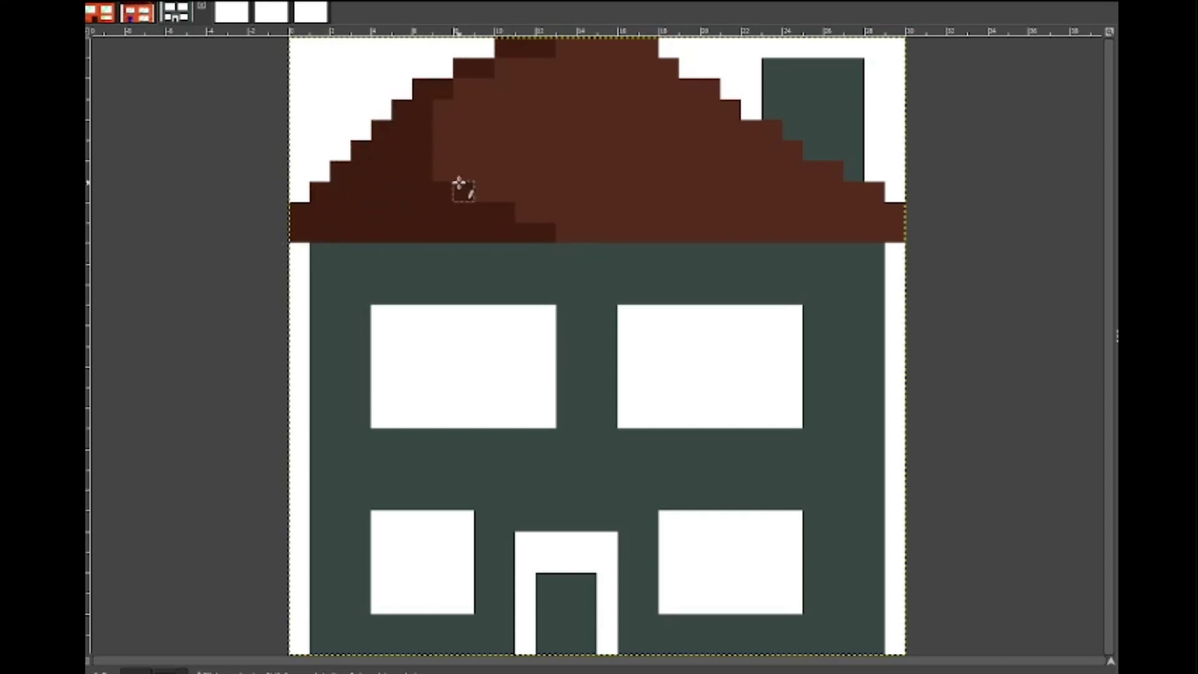
{"action": "mouse_move", "coordinate": [460, 185]}
{"action": "left_mouse_down"}
{"action": "mouse_move", "coordinate": [524, 212]}
{"action": "mouse_move", "coordinate": [439, 163]}
{"action": "mouse_move", "coordinate": [430, 148]}
{"action": "mouse_move", "coordinate": [444, 108]}
{"action": "left_mouse_up"}
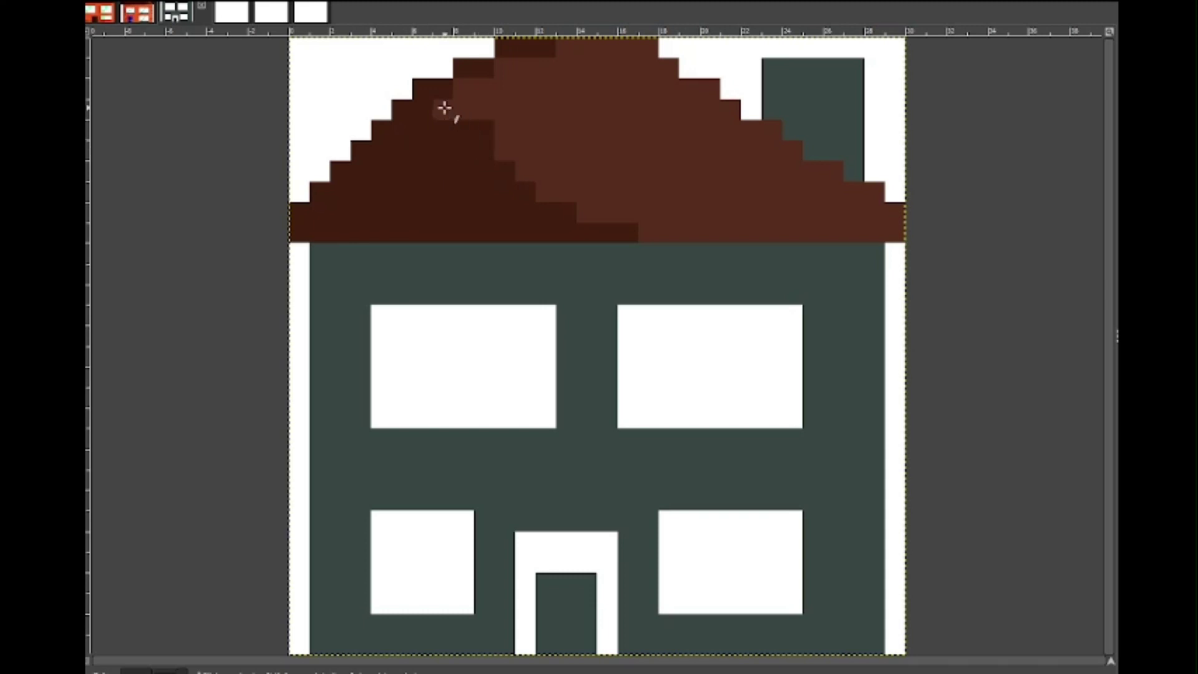
{"action": "left_click", "coordinate": [464, 108]}
Scatter single dark brown pixels over the roof's lighter middle and right areas
{"action": "left_click", "coordinate": [607, 88]}
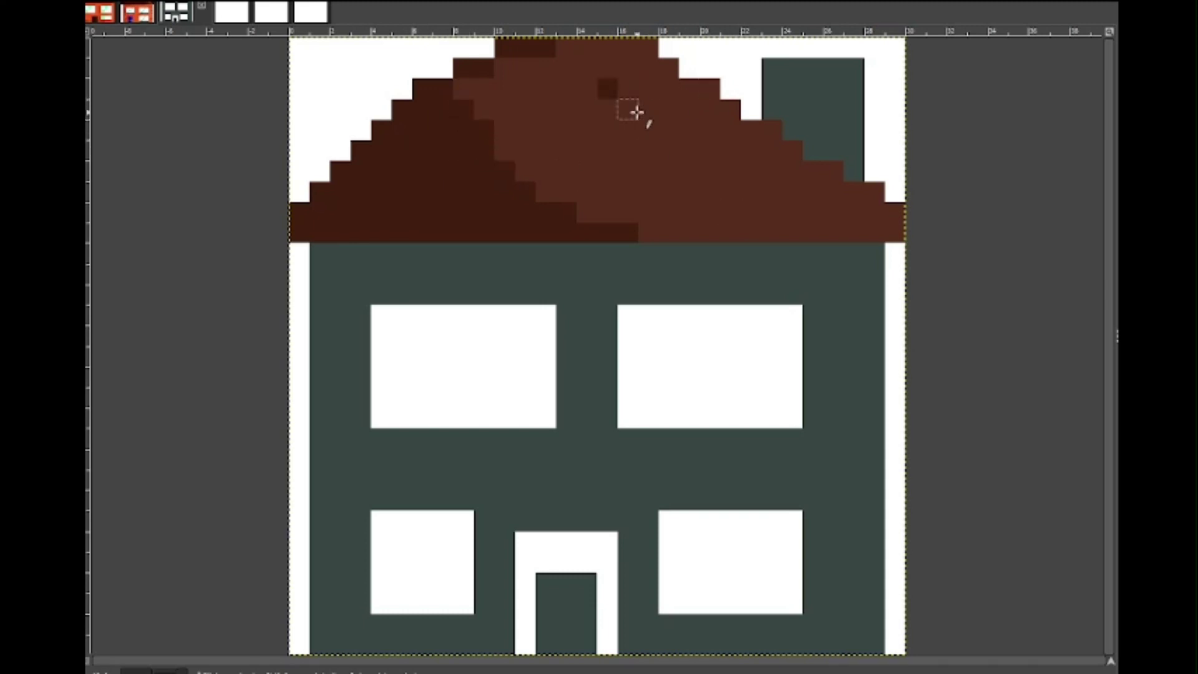
{"action": "left_click_drag", "start_coordinate": [648, 129], "coordinate": [669, 150]}
{"action": "left_click", "coordinate": [710, 191]}
{"action": "left_click", "coordinate": [813, 191]}
{"action": "left_click", "coordinate": [853, 211]}
{"action": "left_click", "coordinate": [751, 170]}
{"action": "left_click", "coordinate": [608, 170]}
{"action": "left_click", "coordinate": [566, 130]}
{"action": "left_click", "coordinate": [526, 88]}
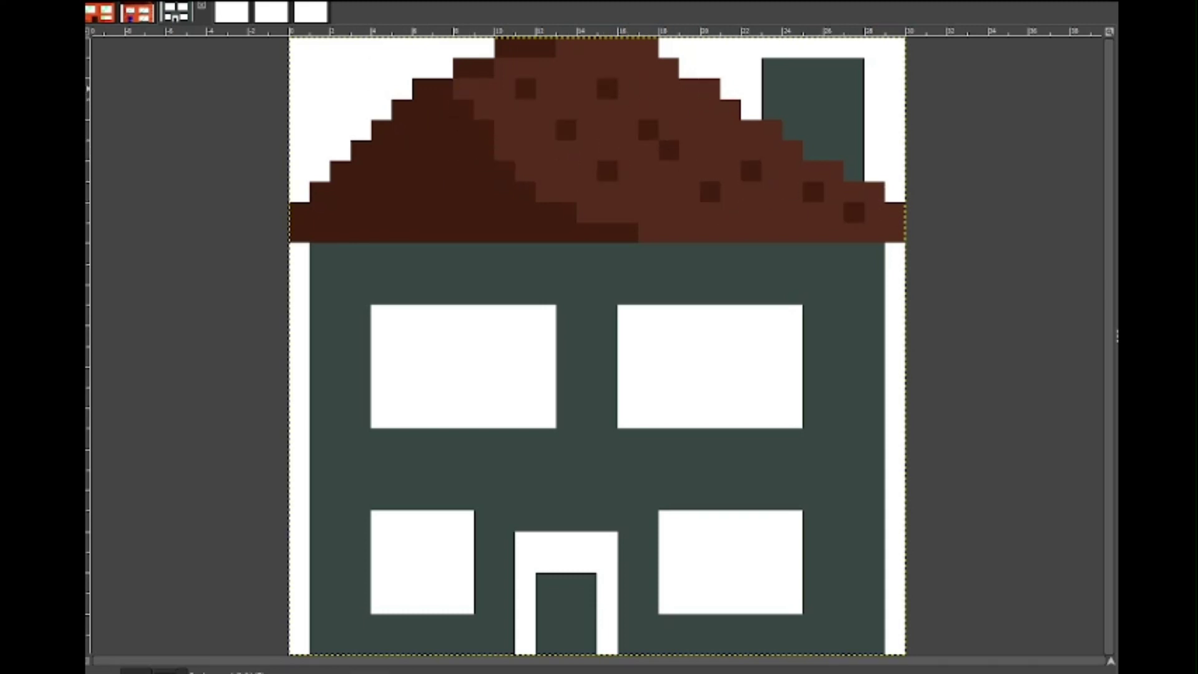
Paint a reddish-brown highlight band down the roof's right slope from the peak to the eave
{"action": "left_click_drag", "start_coordinate": [673, 88], "coordinate": [889, 226]}
{"action": "mouse_move", "coordinate": [648, 66]}
{"action": "left_mouse_down"}
{"action": "mouse_move", "coordinate": [863, 235]}
{"action": "mouse_move", "coordinate": [793, 233]}
{"action": "left_mouse_up"}
{"action": "mouse_move", "coordinate": [649, 88]}
{"action": "left_mouse_down"}
{"action": "mouse_move", "coordinate": [634, 96]}
{"action": "mouse_move", "coordinate": [703, 152]}
{"action": "mouse_move", "coordinate": [800, 206]}
{"action": "left_mouse_up"}
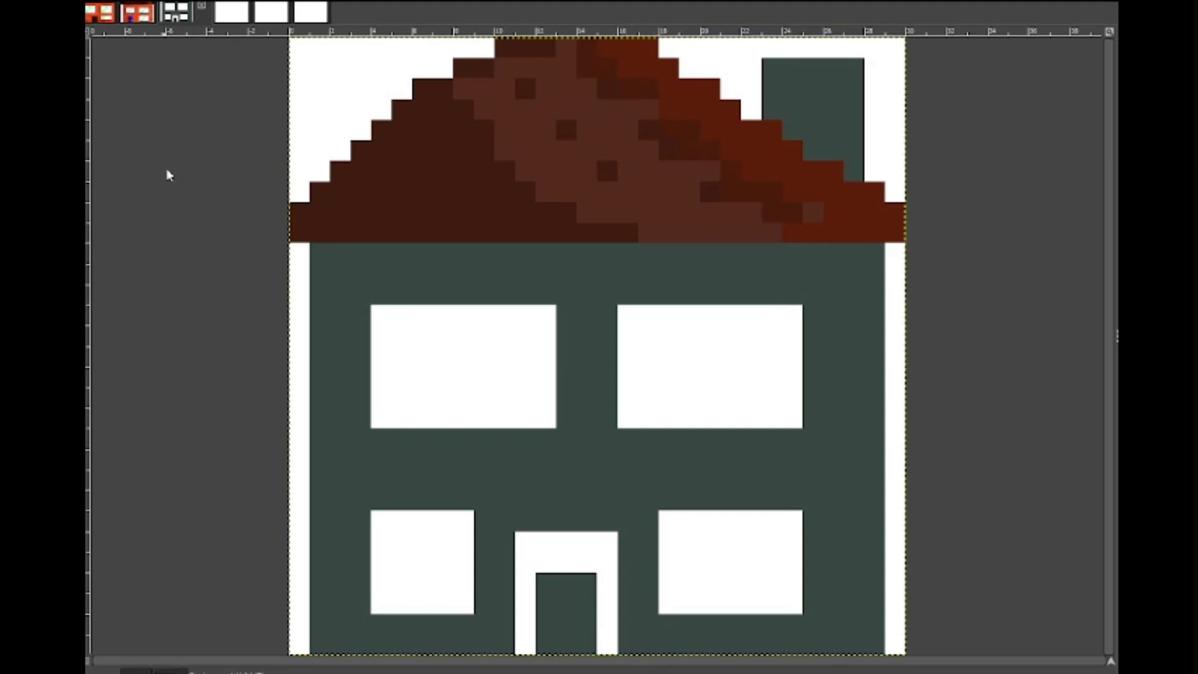
Paint dark green mortar lines on the chimney to give it a brick pattern
{"action": "left_click_drag", "start_coordinate": [853, 90], "coordinate": [792, 93]}
{"action": "mouse_move", "coordinate": [813, 151]}
{"action": "left_mouse_down"}
{"action": "mouse_move", "coordinate": [826, 151]}
{"action": "mouse_move", "coordinate": [792, 129]}
{"action": "left_mouse_up"}
{"action": "left_click_drag", "start_coordinate": [769, 73], "coordinate": [771, 106]}
{"action": "mouse_move", "coordinate": [825, 72]}
{"action": "left_mouse_down"}
{"action": "mouse_move", "coordinate": [799, 93]}
{"action": "mouse_move", "coordinate": [860, 293]}
{"action": "mouse_move", "coordinate": [815, 133]}
{"action": "mouse_move", "coordinate": [854, 150]}
{"action": "left_mouse_up"}
Draw two full-width dark green mortar lines across the wall and two short ones right of the upper windows
{"action": "left_click_drag", "start_coordinate": [877, 293], "coordinate": [312, 294]}
{"action": "left_click_drag", "start_coordinate": [873, 350], "coordinate": [806, 355]}
{"action": "left_click_drag", "start_coordinate": [876, 418], "coordinate": [806, 417]}
{"action": "left_click_drag", "start_coordinate": [876, 480], "coordinate": [324, 473]}
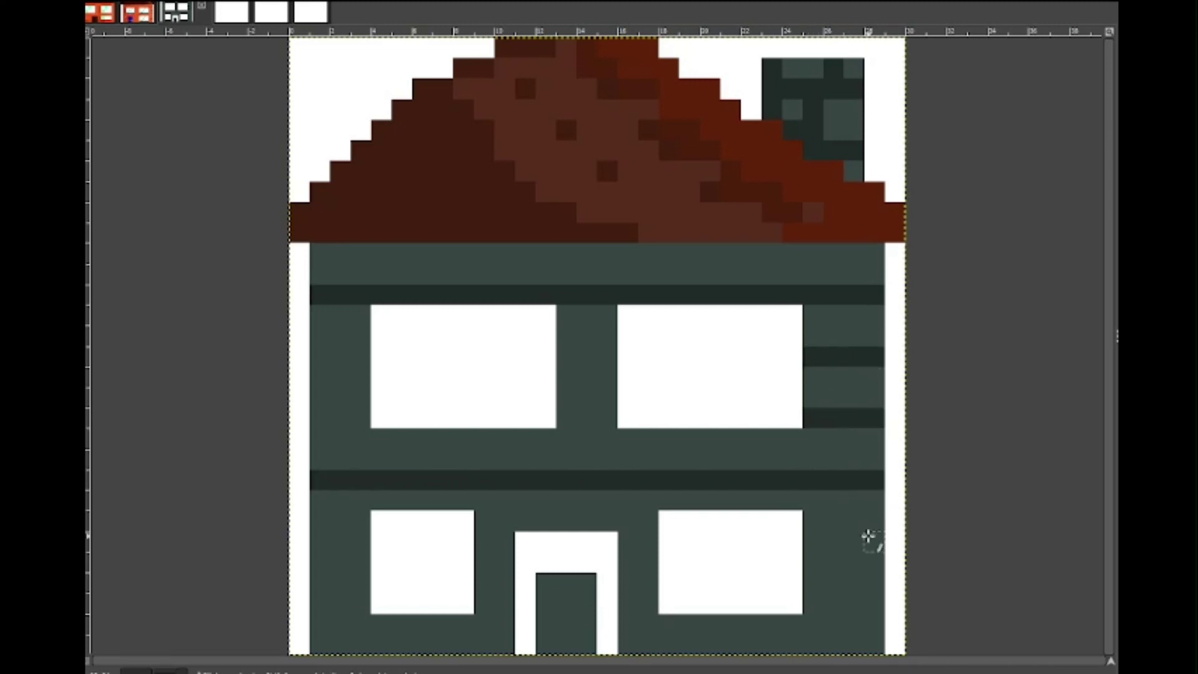
Draw two rows of dark green mortar lines between and beside the lower windows and door frame
{"action": "left_click_drag", "start_coordinate": [868, 540], "coordinate": [806, 541]}
{"action": "left_click_drag", "start_coordinate": [872, 601], "coordinate": [806, 603]}
{"action": "left_click_drag", "start_coordinate": [649, 603], "coordinate": [623, 603]}
{"action": "left_click_drag", "start_coordinate": [647, 542], "coordinate": [622, 541]}
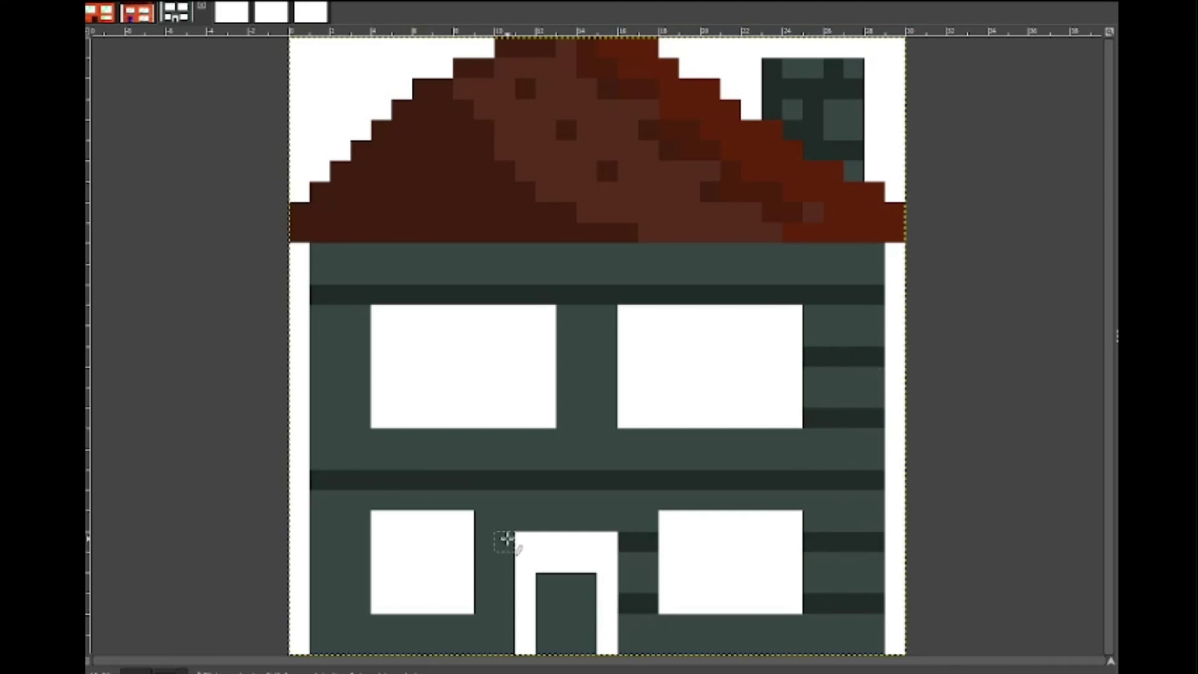
{"action": "left_click_drag", "start_coordinate": [511, 541], "coordinate": [477, 541]}
{"action": "left_click_drag", "start_coordinate": [510, 603], "coordinate": [477, 602]}
{"action": "left_click_drag", "start_coordinate": [368, 541], "coordinate": [311, 541]}
{"action": "left_click_drag", "start_coordinate": [368, 603], "coordinate": [311, 602]}
Add two rows of dark mortar lines between the upper windows and left of them
{"action": "left_click_drag", "start_coordinate": [595, 417], "coordinate": [558, 417]}
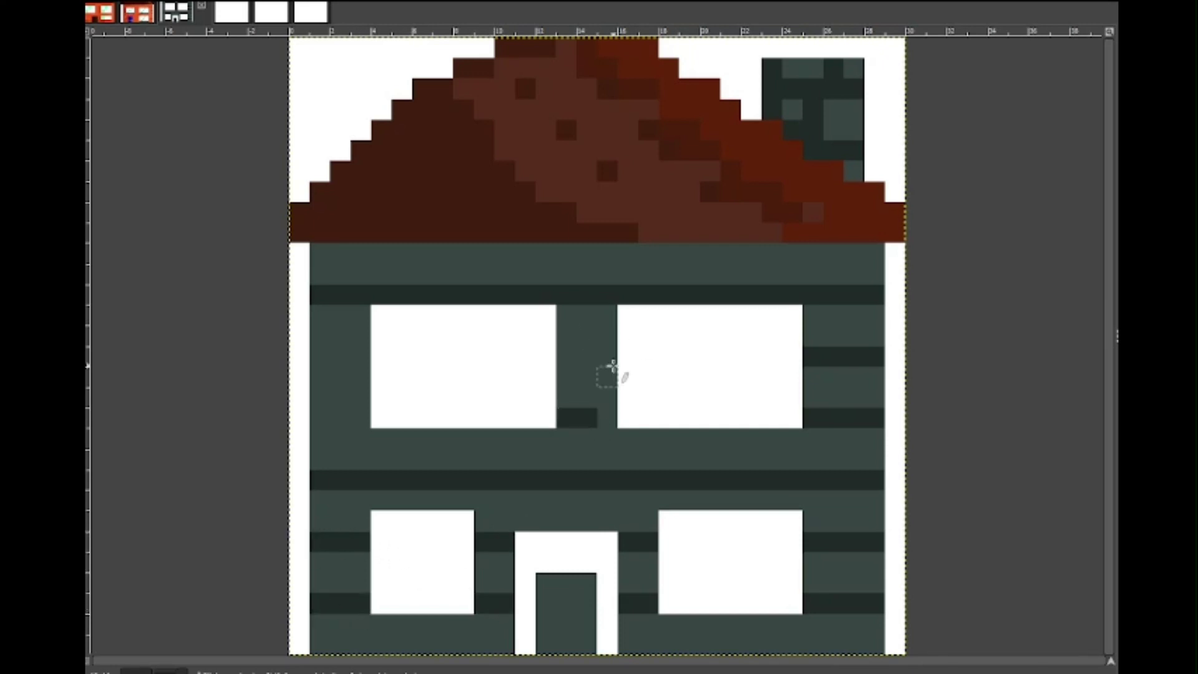
{"action": "left_click", "coordinate": [608, 417]}
{"action": "left_click_drag", "start_coordinate": [612, 356], "coordinate": [558, 356]}
{"action": "left_click_drag", "start_coordinate": [369, 355], "coordinate": [311, 356]}
{"action": "left_click_drag", "start_coordinate": [368, 418], "coordinate": [311, 418]}
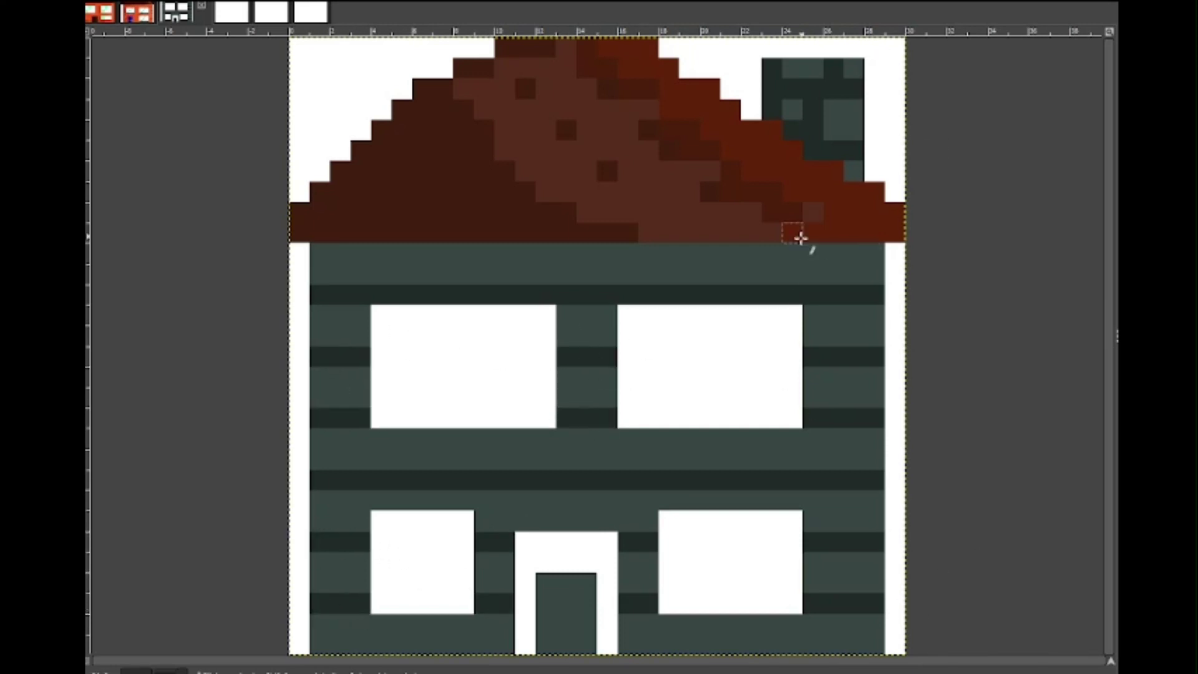
Divide the brick row directly under the roof with five vertical dark green joints
{"action": "left_click_drag", "start_coordinate": [812, 244], "coordinate": [812, 281]}
{"action": "left_click_drag", "start_coordinate": [689, 245], "coordinate": [688, 280]}
{"action": "left_click_drag", "start_coordinate": [545, 246], "coordinate": [545, 281]}
{"action": "left_click_drag", "start_coordinate": [442, 244], "coordinate": [442, 280]}
{"action": "left_click_drag", "start_coordinate": [339, 247], "coordinate": [339, 281]}
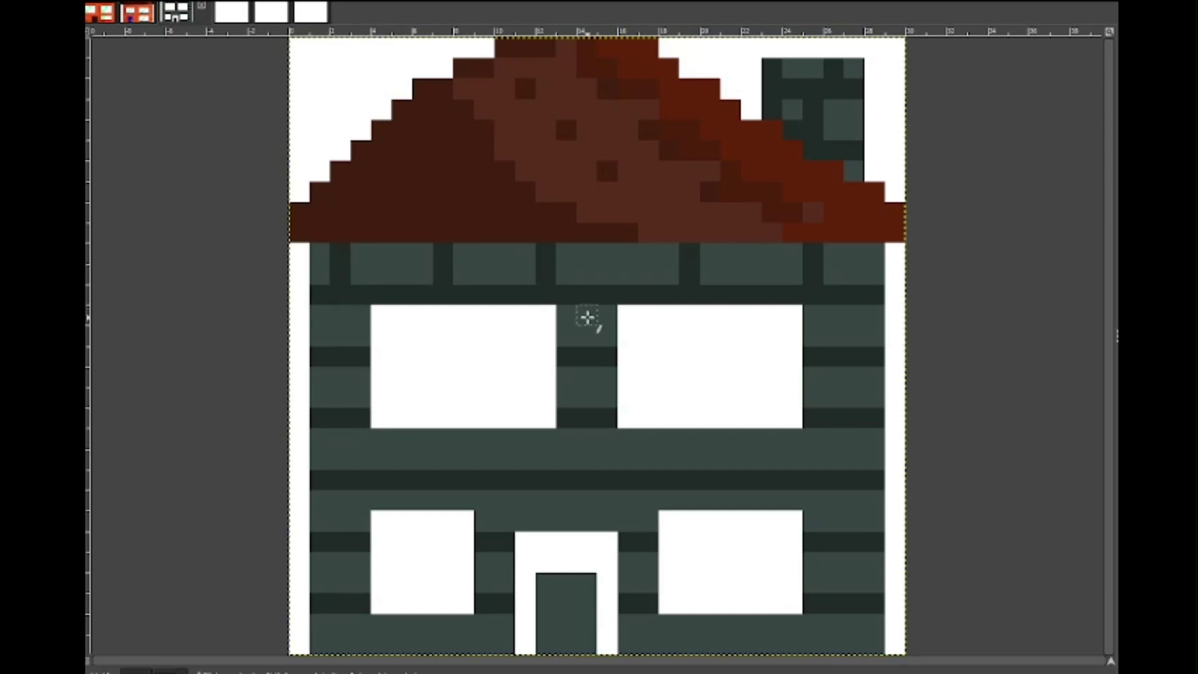
Add vertical brick joints between the upper windows, along the wall's right side, and under the right upper window
{"action": "left_click_drag", "start_coordinate": [587, 307], "coordinate": [587, 344]}
{"action": "mouse_move", "coordinate": [855, 307]}
{"action": "left_mouse_down"}
{"action": "mouse_move", "coordinate": [855, 344]}
{"action": "mouse_move", "coordinate": [813, 407]}
{"action": "mouse_move", "coordinate": [855, 468]}
{"action": "left_mouse_up"}
{"action": "left_click_drag", "start_coordinate": [854, 554], "coordinate": [854, 592]}
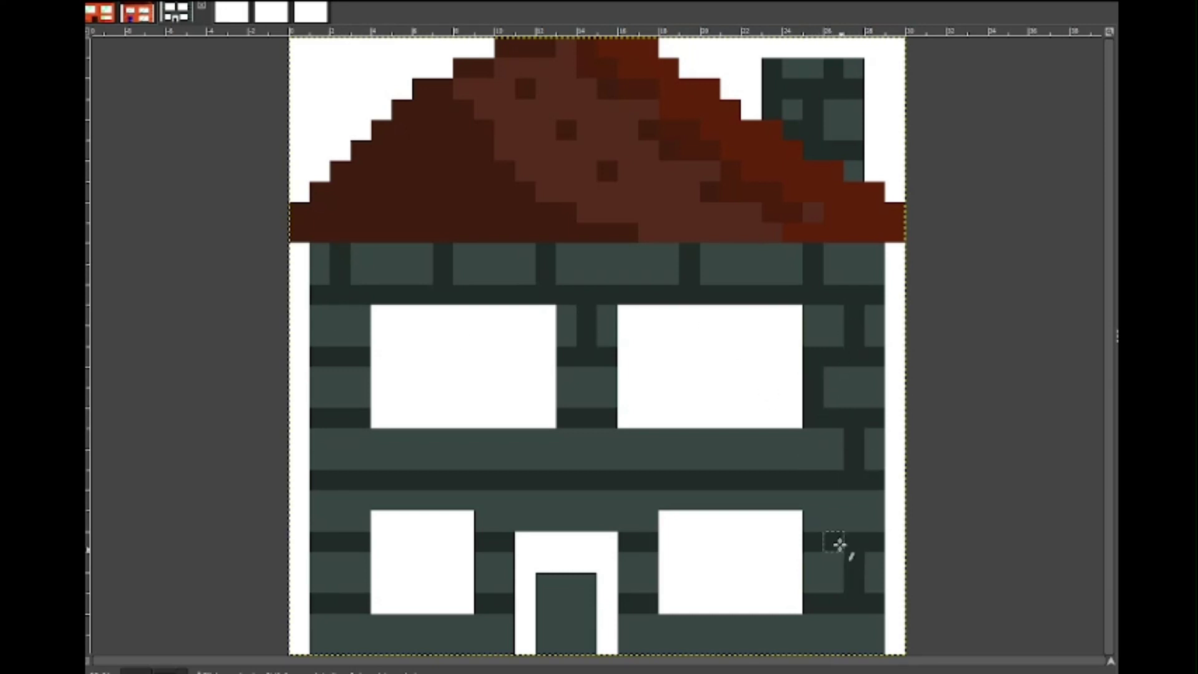
{"action": "left_click_drag", "start_coordinate": [813, 492], "coordinate": [813, 530]}
{"action": "left_click_drag", "start_coordinate": [812, 614], "coordinate": [810, 641]}
{"action": "left_click_drag", "start_coordinate": [689, 431], "coordinate": [689, 468]}
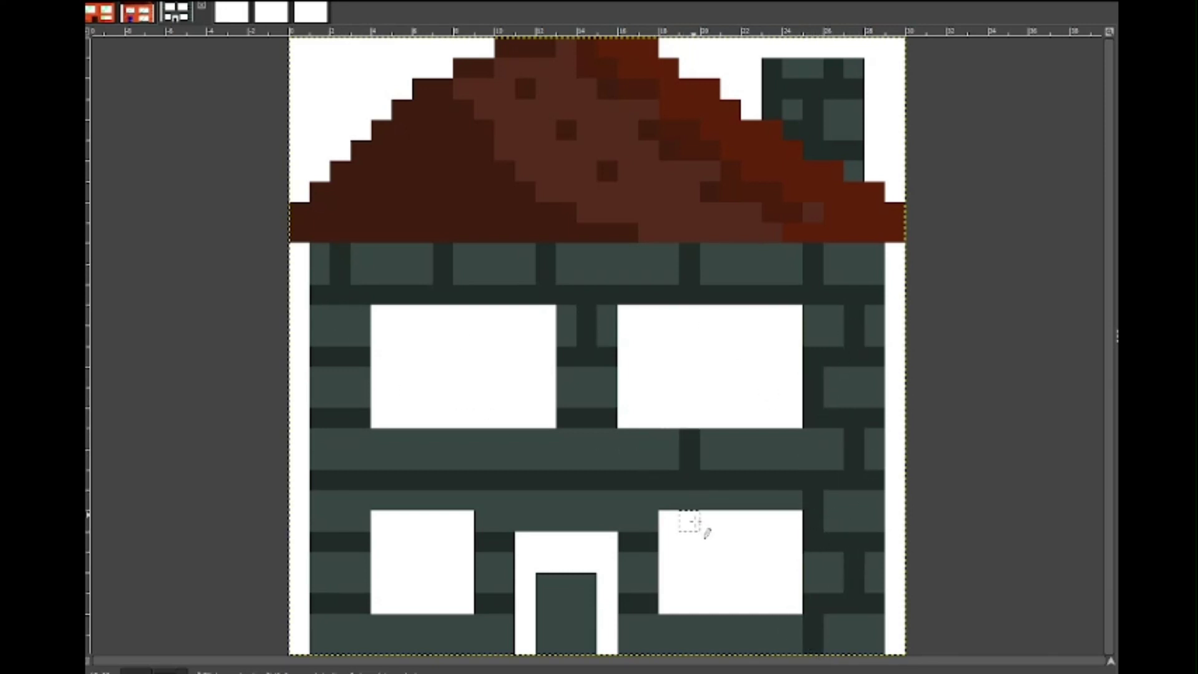
{"action": "left_click_drag", "start_coordinate": [588, 422], "coordinate": [586, 467]}
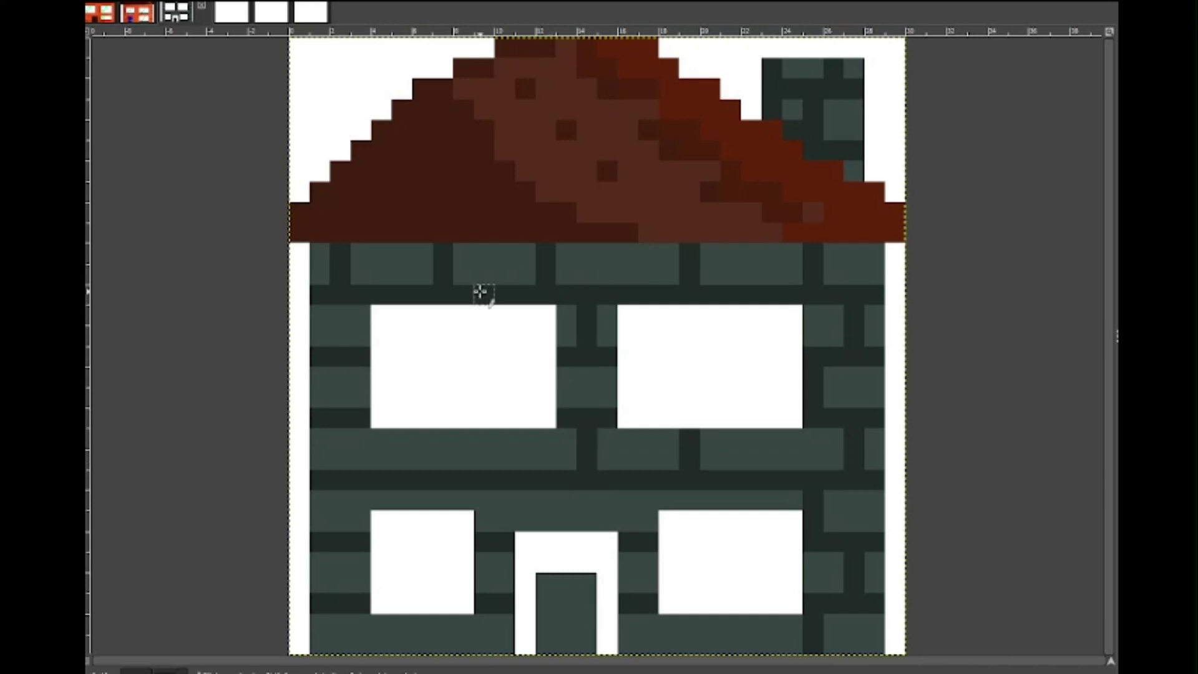
Add vertical brick joints beside and around the left windows, including the wall's bottom-left row
{"action": "left_click_drag", "start_coordinate": [340, 368], "coordinate": [340, 407]}
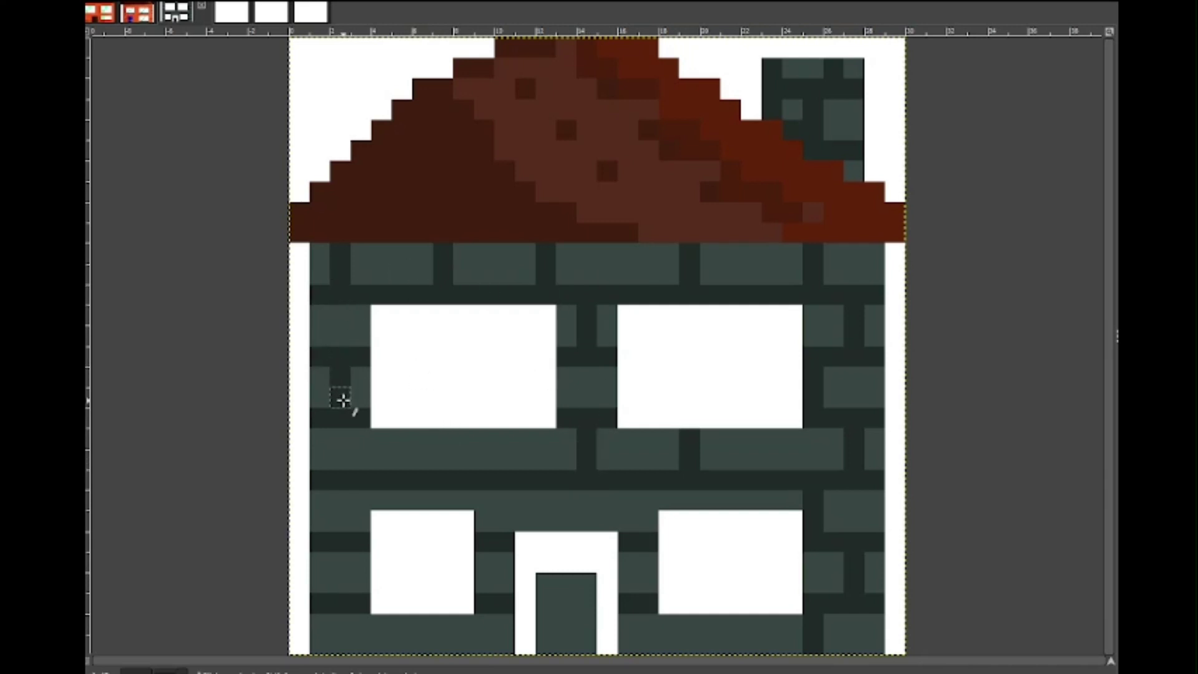
{"action": "left_click_drag", "start_coordinate": [339, 491], "coordinate": [340, 530]}
{"action": "left_click_drag", "start_coordinate": [339, 617], "coordinate": [340, 651]}
{"action": "left_click_drag", "start_coordinate": [443, 618], "coordinate": [444, 641]}
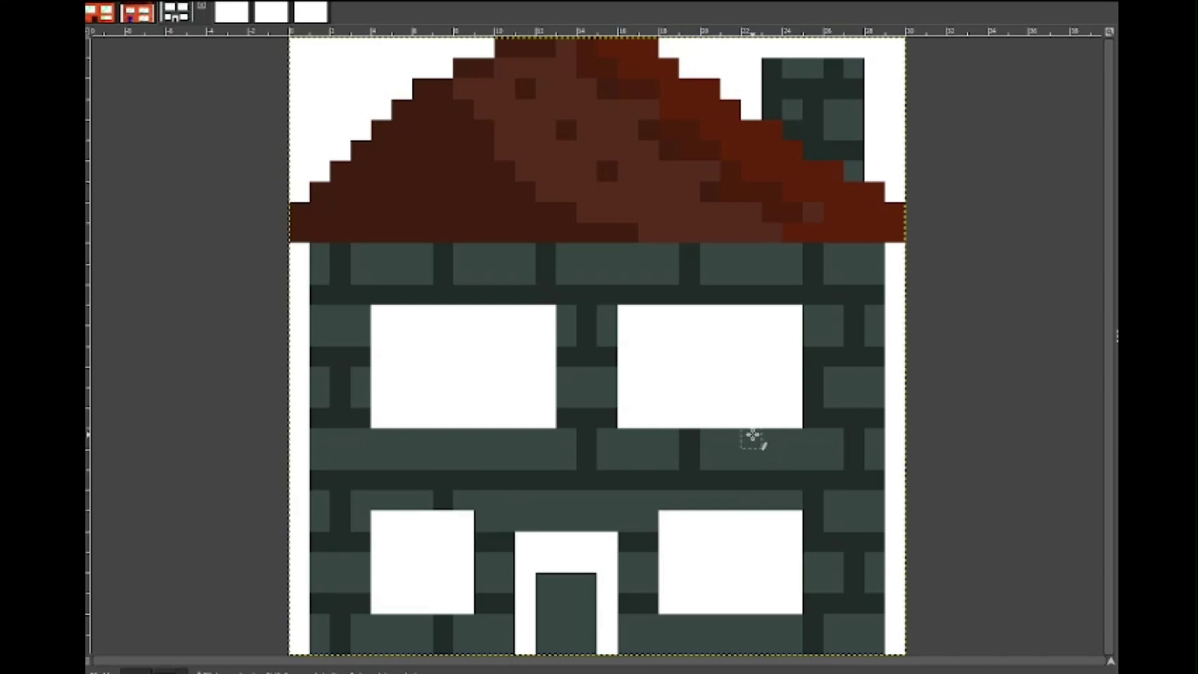
Add the missing vertical joints in the brick row between floors, above the door, and below the right lower window
{"action": "left_click_drag", "start_coordinate": [772, 430], "coordinate": [772, 468]}
{"action": "left_click_drag", "start_coordinate": [505, 431], "coordinate": [506, 468]}
{"action": "left_click_drag", "start_coordinate": [401, 430], "coordinate": [403, 467]}
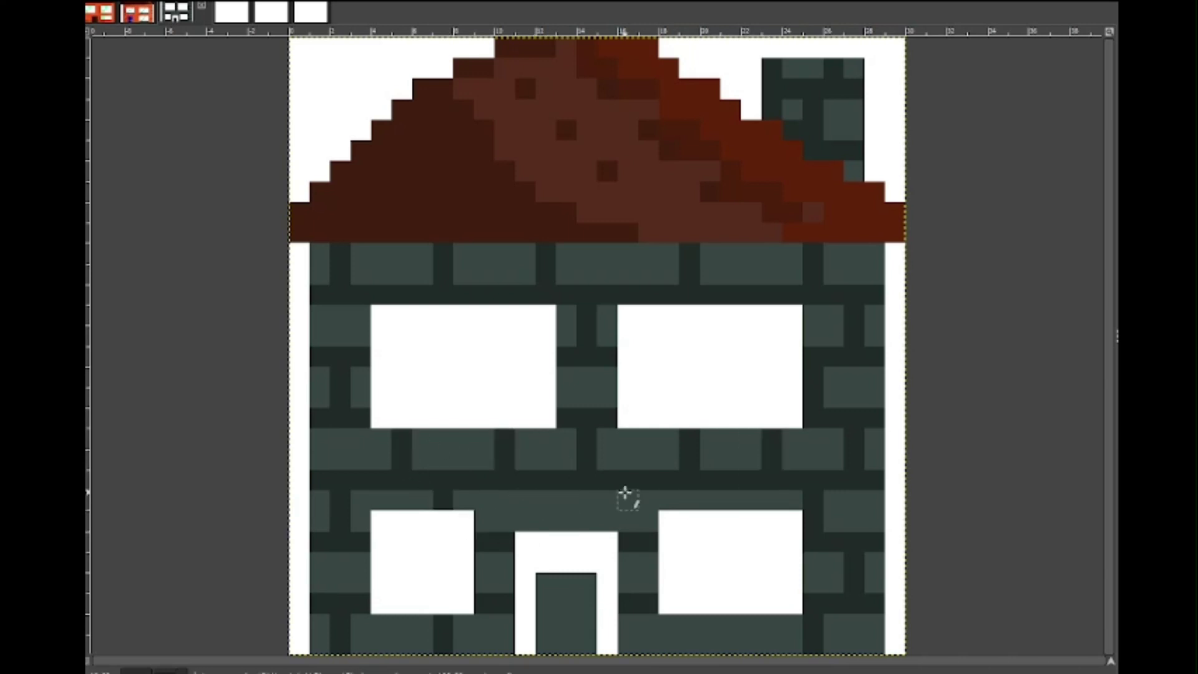
{"action": "left_click_drag", "start_coordinate": [545, 493], "coordinate": [546, 529]}
{"action": "left_click_drag", "start_coordinate": [649, 493], "coordinate": [648, 529]}
{"action": "left_click_drag", "start_coordinate": [649, 617], "coordinate": [648, 652]}
{"action": "left_click_drag", "start_coordinate": [730, 616], "coordinate": [730, 652]}
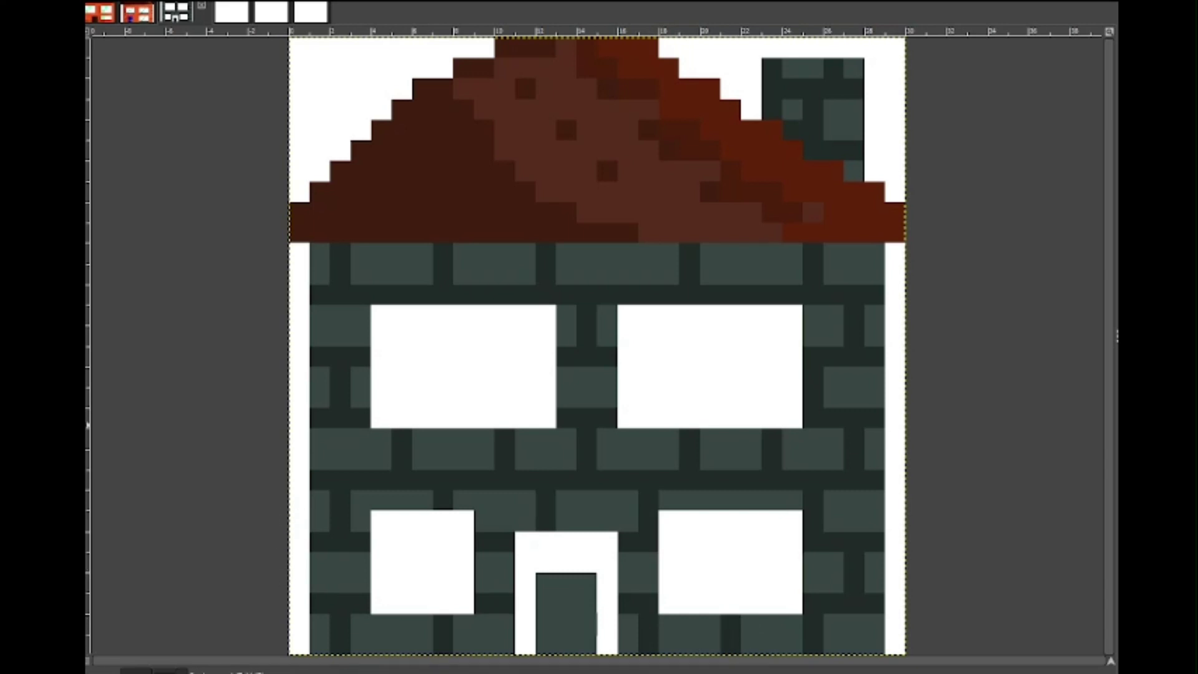
Paint one-pixel dark brown frames around all four windows and the door
{"action": "mouse_move", "coordinate": [546, 314]}
{"action": "left_mouse_down"}
{"action": "mouse_move", "coordinate": [382, 335]}
{"action": "mouse_move", "coordinate": [503, 420]}
{"action": "mouse_move", "coordinate": [545, 395]}
{"action": "mouse_move", "coordinate": [545, 325]}
{"action": "left_mouse_up"}
{"action": "mouse_move", "coordinate": [627, 315]}
{"action": "left_mouse_down"}
{"action": "mouse_move", "coordinate": [662, 413]}
{"action": "mouse_move", "coordinate": [792, 316]}
{"action": "mouse_move", "coordinate": [645, 316]}
{"action": "left_mouse_up"}
{"action": "left_click", "coordinate": [668, 541]}
{"action": "mouse_move", "coordinate": [792, 521]}
{"action": "left_mouse_down"}
{"action": "mouse_move", "coordinate": [649, 520]}
{"action": "mouse_move", "coordinate": [673, 600]}
{"action": "mouse_move", "coordinate": [796, 530]}
{"action": "mouse_move", "coordinate": [686, 521]}
{"action": "left_mouse_up"}
{"action": "key", "text": "ctrl+z"}
{"action": "mouse_move", "coordinate": [463, 603]}
{"action": "left_mouse_down"}
{"action": "mouse_move", "coordinate": [477, 520]}
{"action": "mouse_move", "coordinate": [460, 519]}
{"action": "mouse_move", "coordinate": [383, 599]}
{"action": "mouse_move", "coordinate": [462, 605]}
{"action": "left_mouse_up"}
{"action": "mouse_move", "coordinate": [525, 645]}
{"action": "left_mouse_down"}
{"action": "mouse_move", "coordinate": [525, 562]}
{"action": "mouse_move", "coordinate": [604, 583]}
{"action": "mouse_move", "coordinate": [608, 649]}
{"action": "left_mouse_up"}
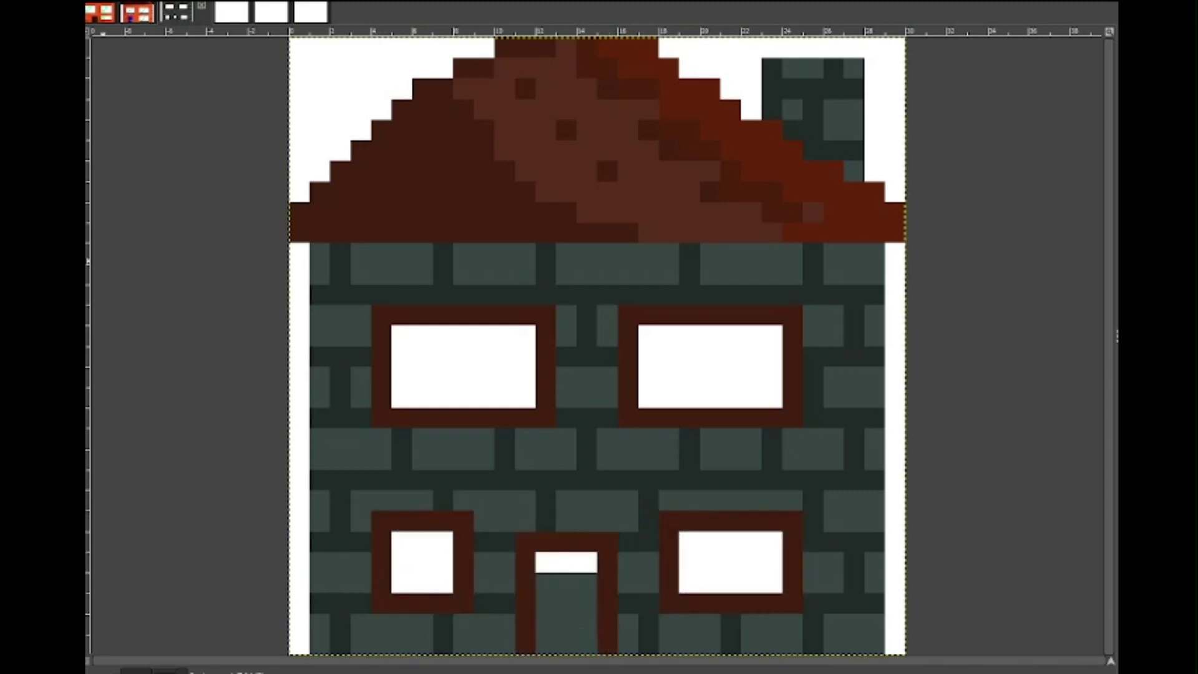
Paint the door yellow with a darker left column and a one-pixel turquoise knob
{"action": "mouse_move", "coordinate": [586, 563]}
{"action": "left_mouse_down"}
{"action": "mouse_move", "coordinate": [586, 649]}
{"action": "mouse_move", "coordinate": [543, 626]}
{"action": "left_mouse_up"}
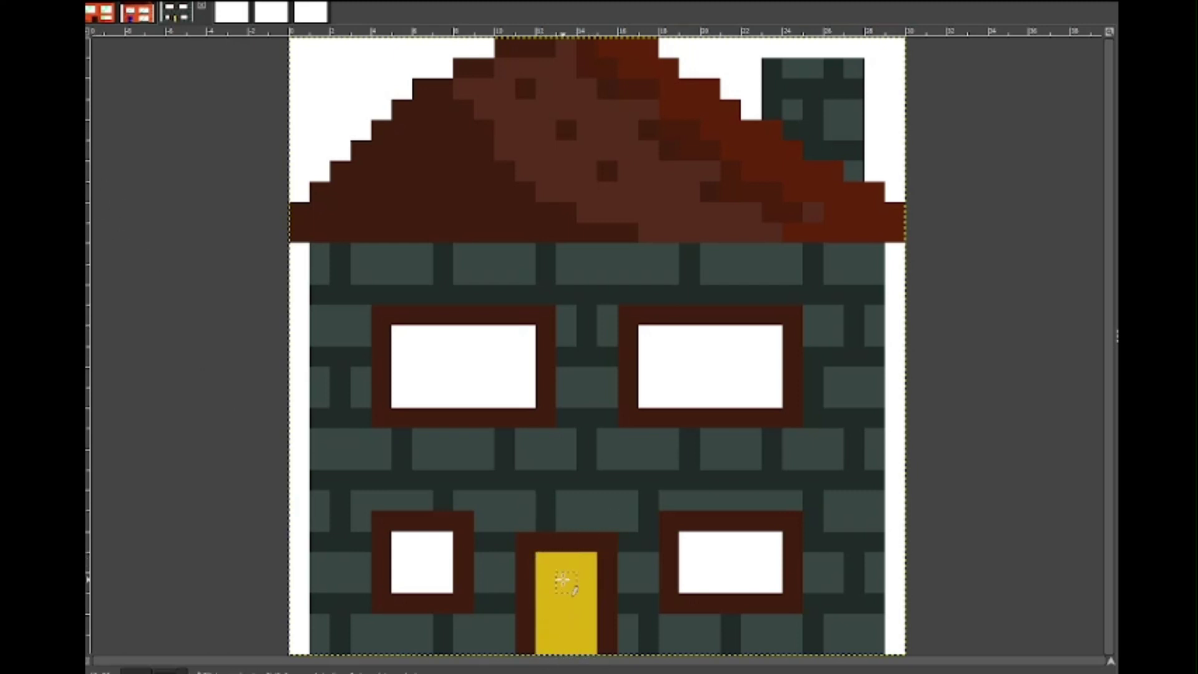
{"action": "left_click_drag", "start_coordinate": [546, 562], "coordinate": [554, 648]}
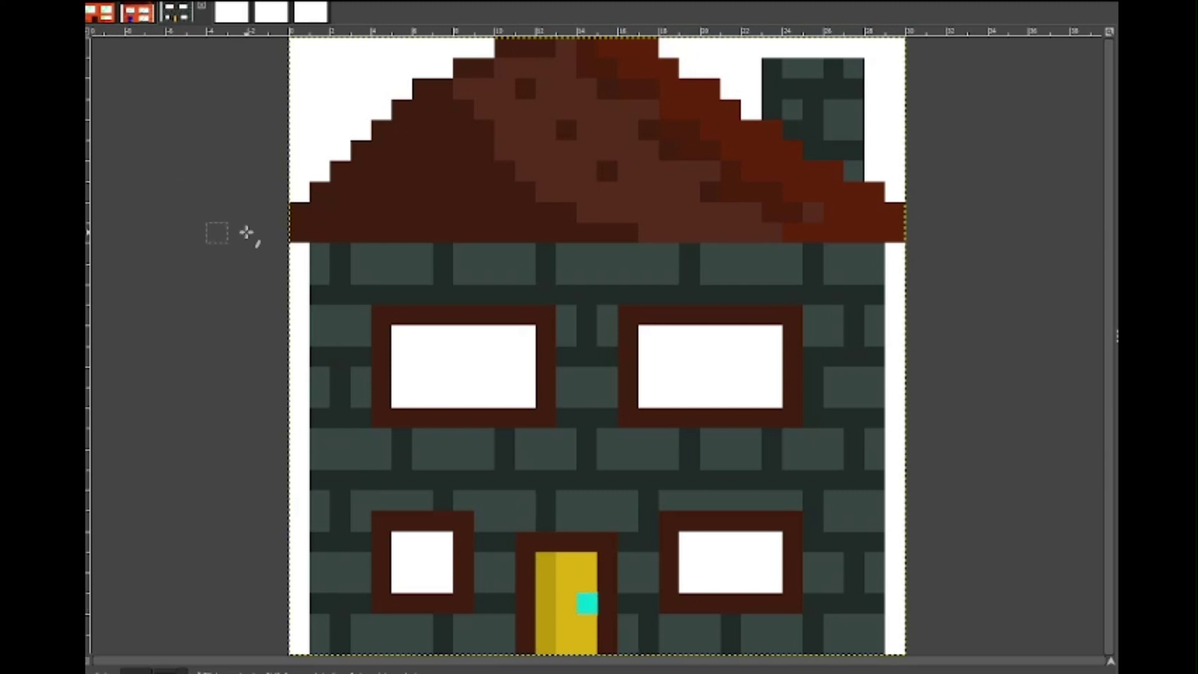
Paint a diagonal pale teal reflection across each of the four window panes
{"action": "left_click_drag", "start_coordinate": [504, 336], "coordinate": [443, 398]}
{"action": "left_click_drag", "start_coordinate": [444, 542], "coordinate": [422, 582]}
{"action": "left_click_drag", "start_coordinate": [751, 336], "coordinate": [669, 398]}
{"action": "left_click_drag", "start_coordinate": [751, 541], "coordinate": [710, 583]}
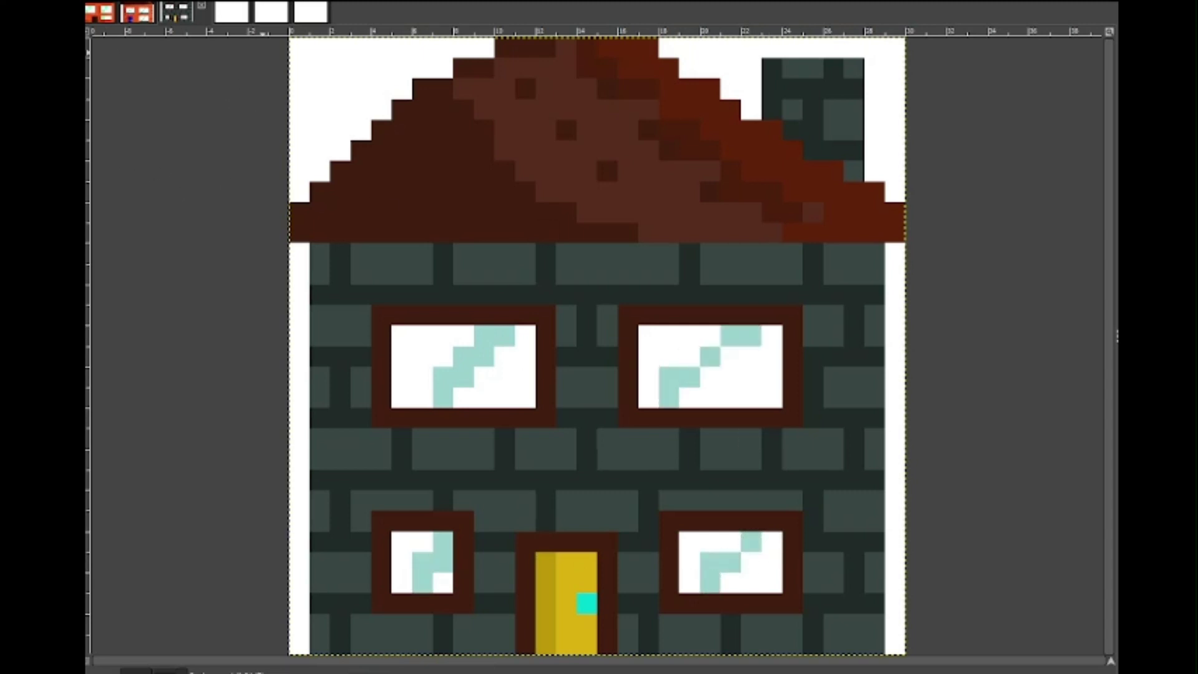
Add dark grey shading to the tops of the bricks under the roof and around the upper windows
{"action": "left_click_drag", "start_coordinate": [402, 253], "coordinate": [422, 252]}
{"action": "left_click_drag", "start_coordinate": [661, 259], "coordinate": [706, 258]}
{"action": "left_click_drag", "start_coordinate": [854, 377], "coordinate": [834, 377]}
{"action": "left_click", "coordinate": [604, 318]}
{"action": "left_click", "coordinate": [565, 315]}
{"action": "left_click_drag", "start_coordinate": [361, 315], "coordinate": [320, 315]}
{"action": "left_click", "coordinate": [360, 377]}
{"action": "left_click", "coordinate": [567, 377]}
Add dark grey shading to the bricks between the floors and around the lower windows
{"action": "left_click_drag", "start_coordinate": [486, 441], "coordinate": [423, 440]}
{"action": "left_click_drag", "start_coordinate": [381, 440], "coordinate": [340, 439]}
{"action": "left_click_drag", "start_coordinate": [361, 501], "coordinate": [423, 501]}
{"action": "left_click_drag", "start_coordinate": [483, 501], "coordinate": [526, 501]}
{"action": "left_click_drag", "start_coordinate": [767, 501], "coordinate": [794, 501]}
{"action": "left_click", "coordinate": [299, 563]}
Highlight the chimney's top edge and the upper part of its right edge in light grey
{"action": "left_click_drag", "start_coordinate": [856, 68], "coordinate": [790, 67]}
{"action": "left_click_drag", "start_coordinate": [858, 75], "coordinate": [857, 190]}
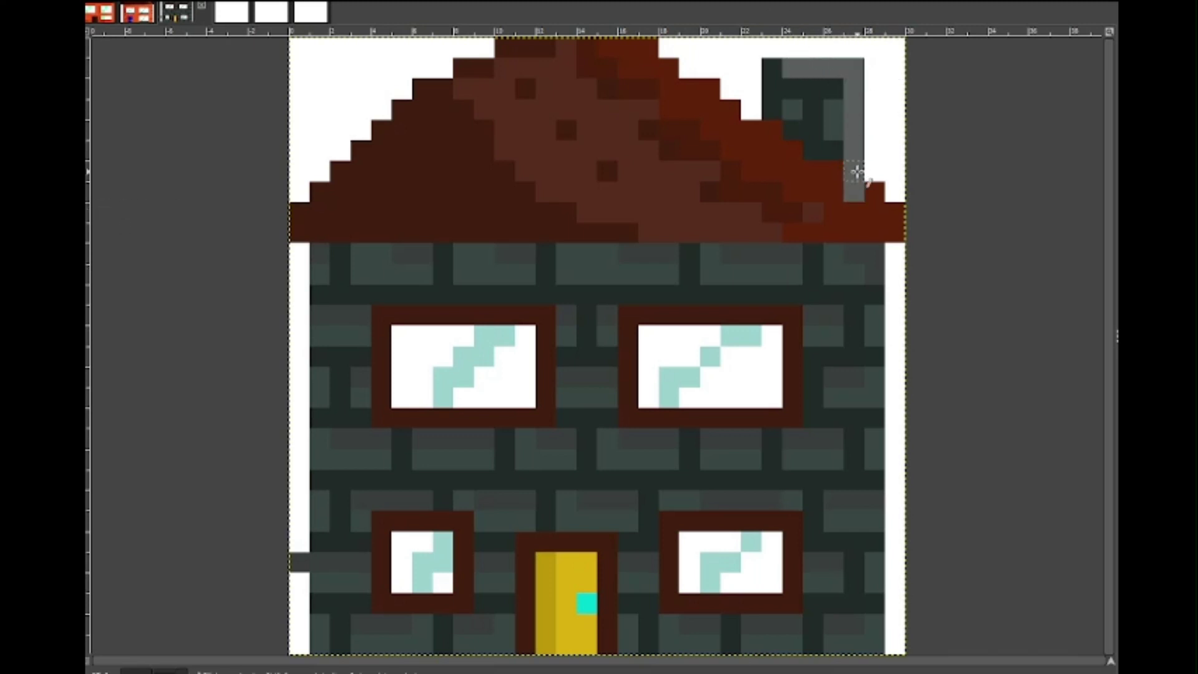
{"action": "key", "text": "ctrl+z"}
{"action": "left_click_drag", "start_coordinate": [858, 131], "coordinate": [858, 97]}
Add light grey highlight pixels to the bricks along the wall's right edge and in the top rows
{"action": "left_click", "coordinate": [874, 252]}
{"action": "left_click", "coordinate": [874, 377]}
{"action": "left_click", "coordinate": [874, 439]}
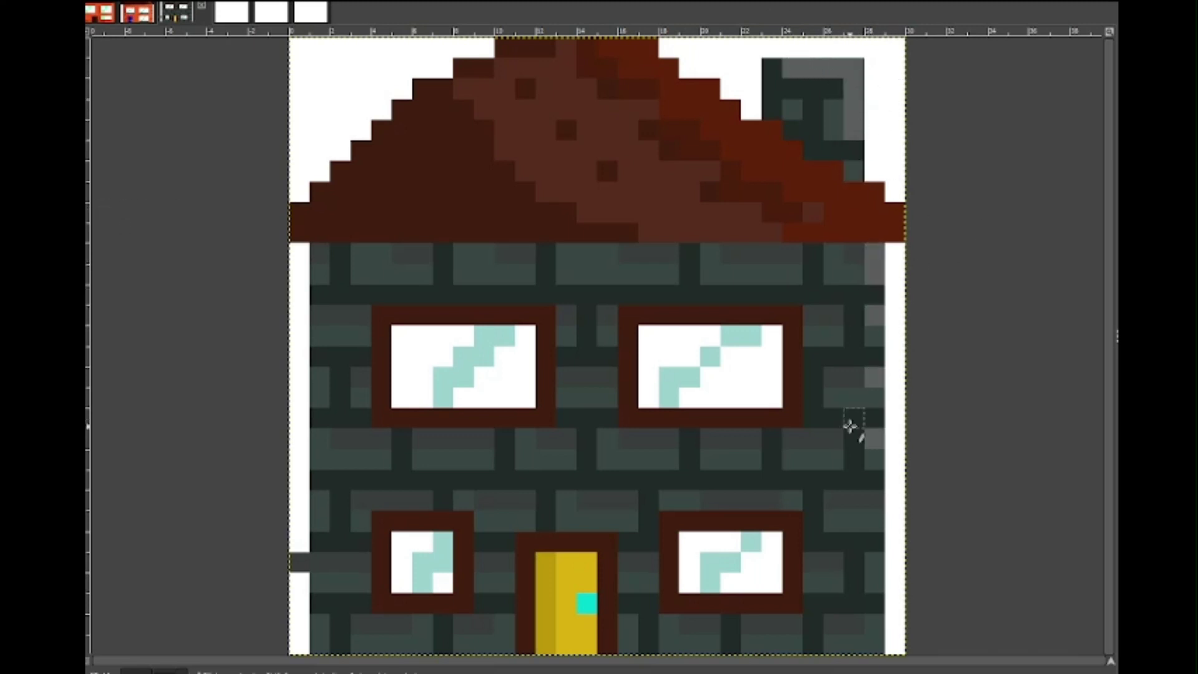
{"action": "left_click", "coordinate": [874, 500]}
{"action": "left_click", "coordinate": [874, 562]}
{"action": "left_click", "coordinate": [874, 626]}
{"action": "left_click", "coordinate": [787, 253]}
{"action": "left_click", "coordinate": [668, 252]}
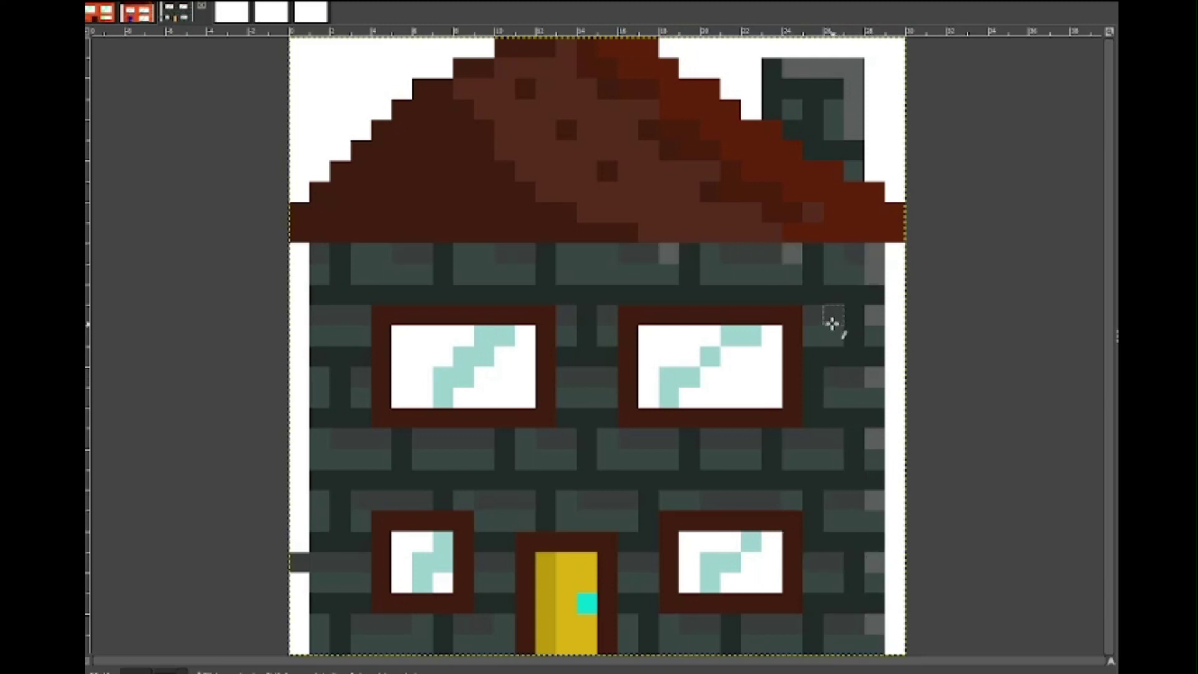
{"action": "left_click", "coordinate": [833, 315]}
Shade the wall's left edge and bottom-left bricks with near-black pixels
{"action": "left_click", "coordinate": [319, 274]}
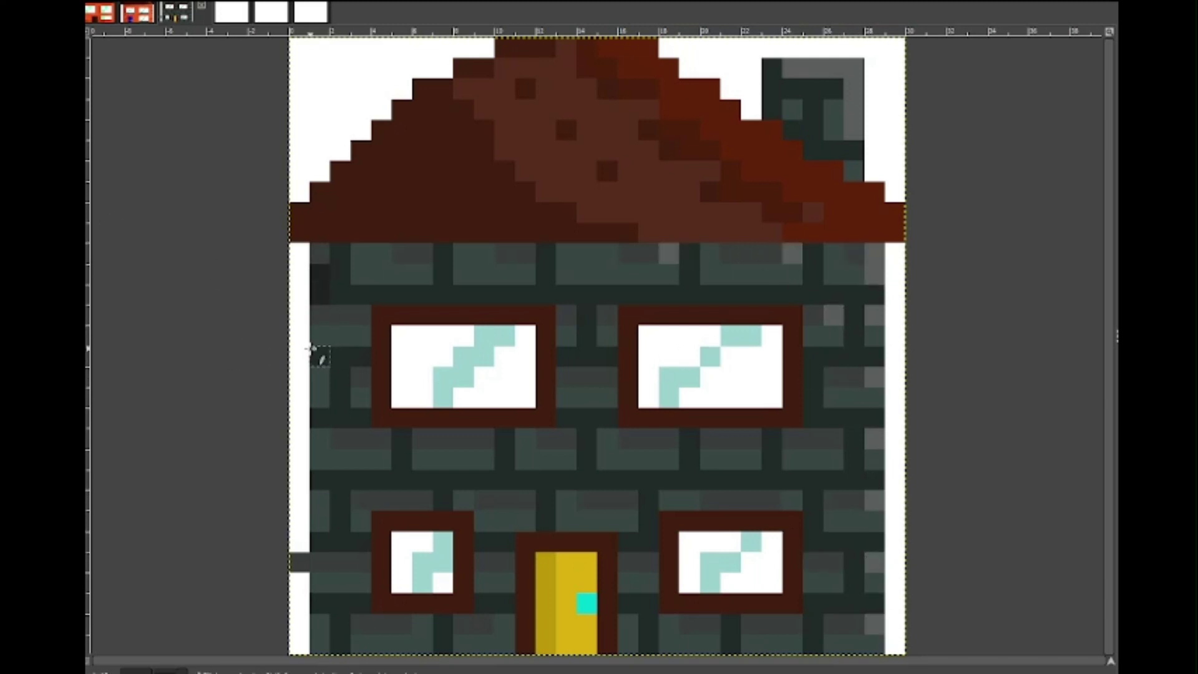
{"action": "left_click", "coordinate": [319, 355]}
{"action": "left_click", "coordinate": [320, 447]}
{"action": "left_click", "coordinate": [319, 573]}
{"action": "left_click", "coordinate": [320, 633]}
{"action": "left_click_drag", "start_coordinate": [340, 642], "coordinate": [381, 644]}
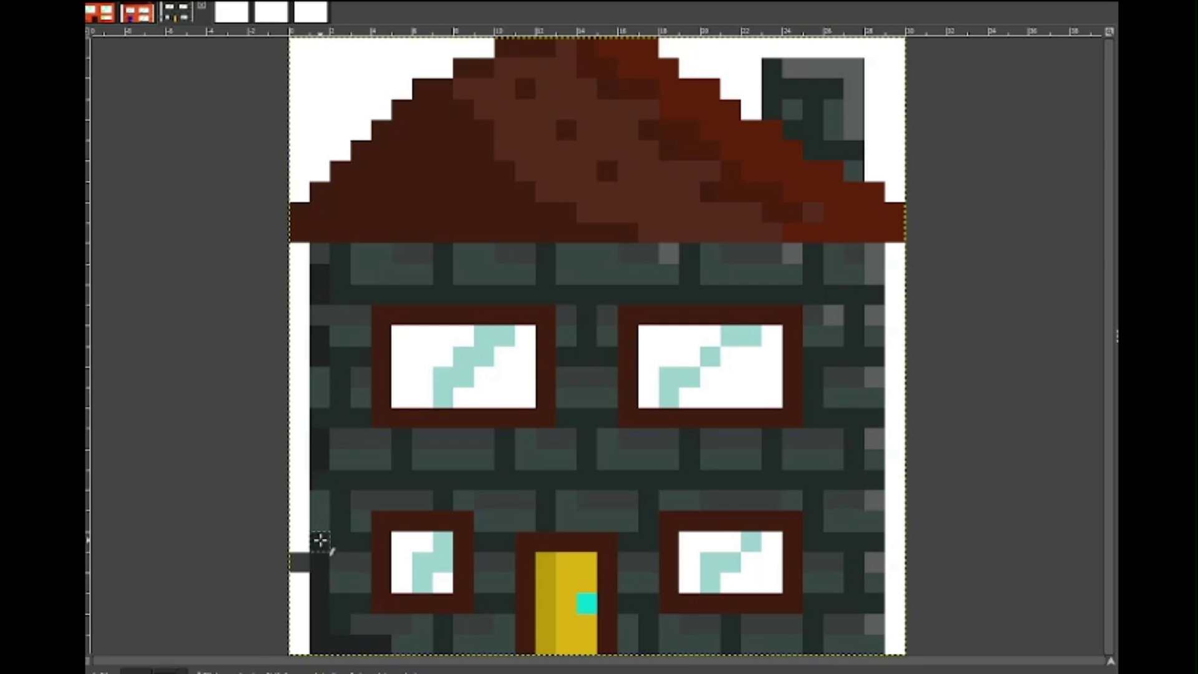
Shade the lower corners of bottom-row and mid-wall bricks near-black, and try darkening pixels where the chimney meets the roof
{"action": "left_click", "coordinate": [669, 644]}
{"action": "left_click", "coordinate": [751, 644]}
{"action": "left_click", "coordinate": [709, 459]}
{"action": "left_click", "coordinate": [607, 460]}
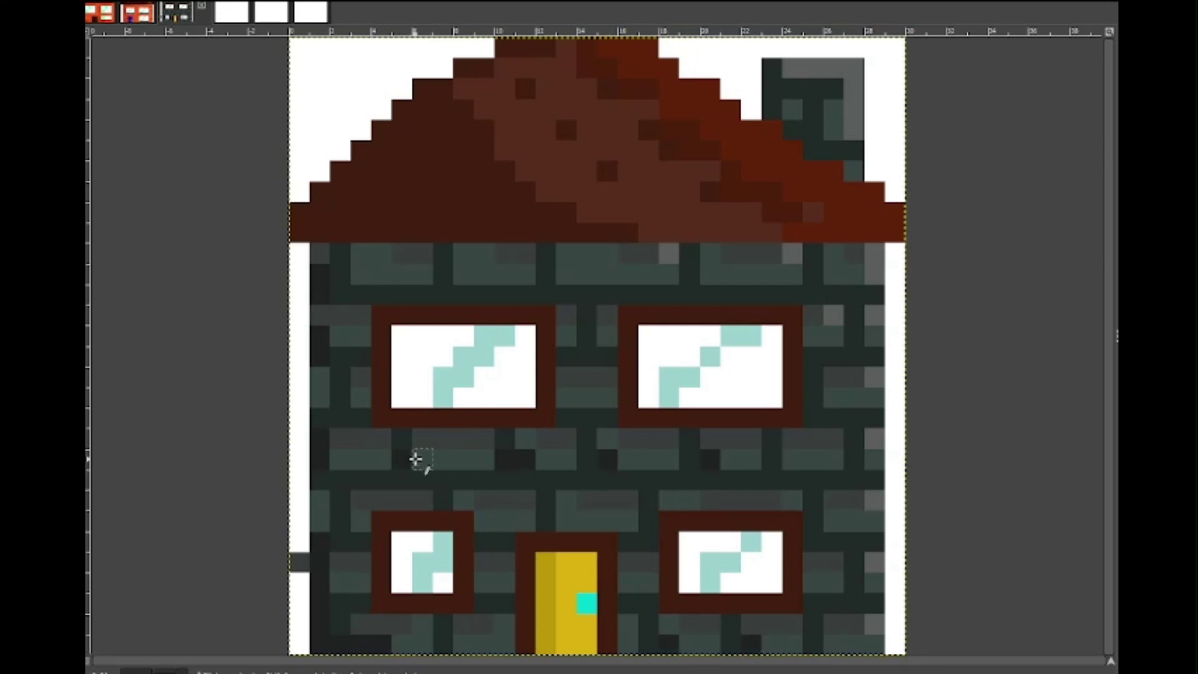
{"action": "left_click", "coordinate": [792, 129]}
{"action": "left_click", "coordinate": [812, 150]}
{"action": "key", "text": "ctrl+z"}
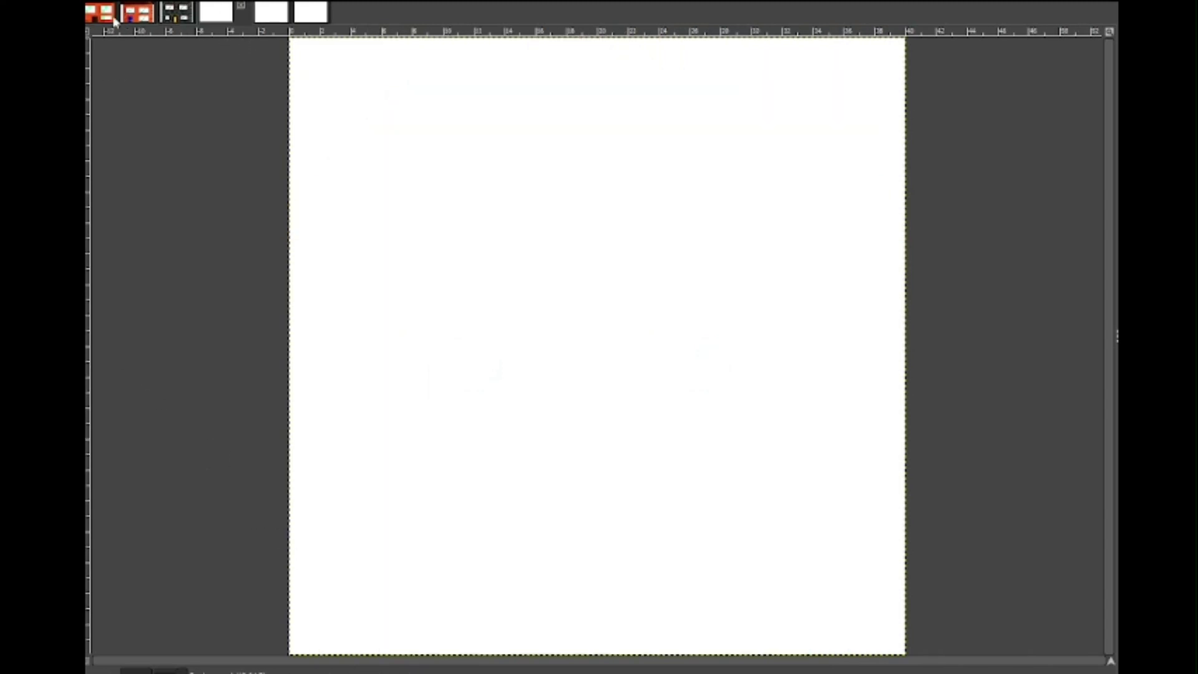
On the 40x40 canvas, outline the house wall in black, about 33 pixels wide and 22 pixels high
{"action": "mouse_move", "coordinate": [343, 323]}
{"action": "left_mouse_down"}
{"action": "mouse_move", "coordinate": [330, 645]}
{"action": "mouse_move", "coordinate": [386, 323]}
{"action": "mouse_move", "coordinate": [851, 324]}
{"action": "mouse_move", "coordinate": [882, 353]}
{"action": "left_mouse_up"}
{"action": "left_click_drag", "start_coordinate": [852, 354], "coordinate": [851, 431]}
{"action": "left_click_drag", "start_coordinate": [836, 337], "coordinate": [831, 386]}
{"action": "key", "text": "ctrl+z"}
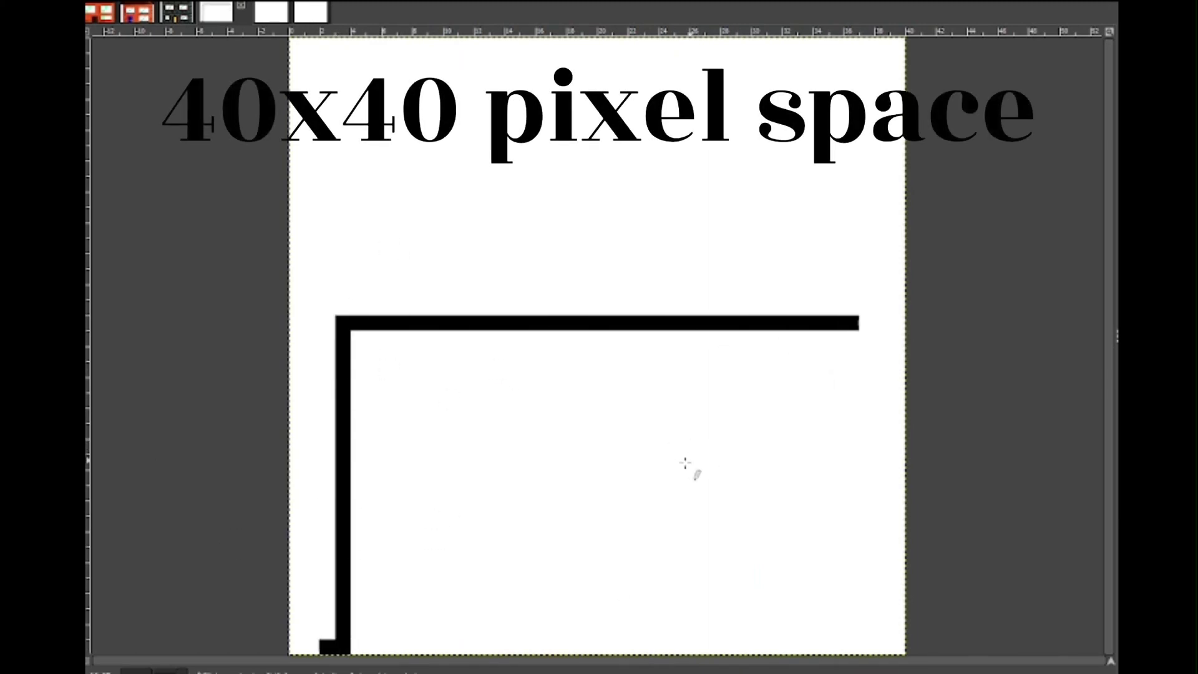
{"action": "left_click_drag", "start_coordinate": [836, 324], "coordinate": [836, 652]}
Outline a flat-topped roof in black with stepped sloping sides above the wall, and erase the overshooting pixels
{"action": "left_click_drag", "start_coordinate": [404, 153], "coordinate": [798, 154]}
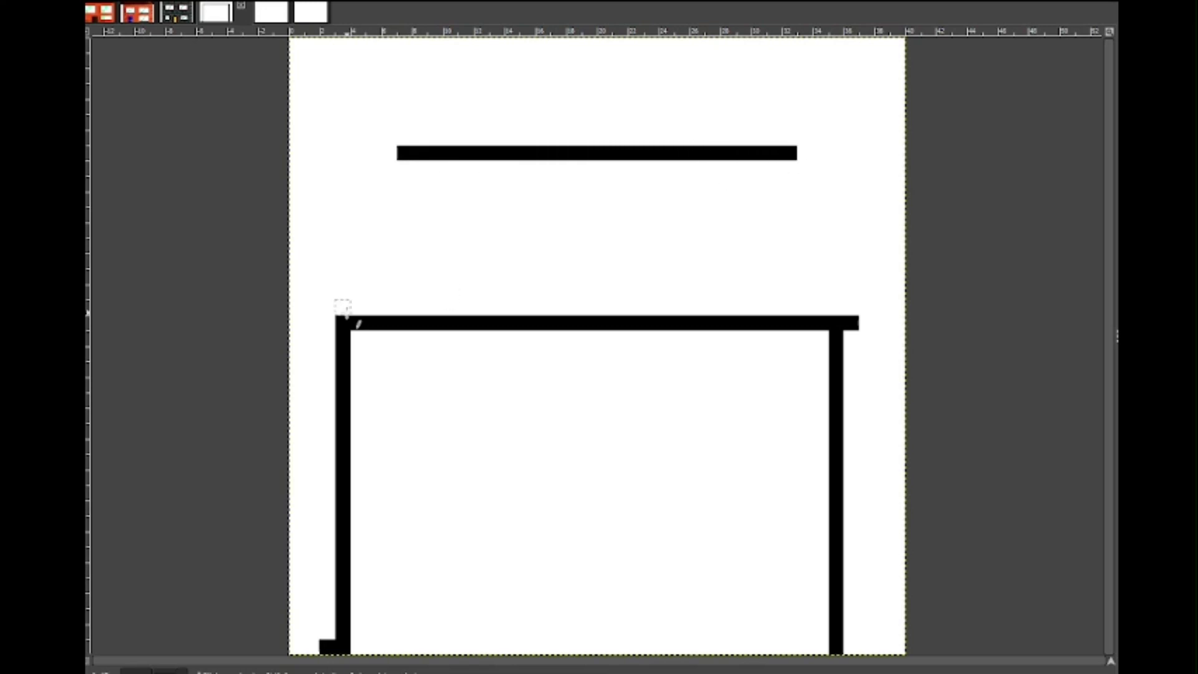
{"action": "left_click_drag", "start_coordinate": [343, 309], "coordinate": [404, 154]}
{"action": "left_click", "coordinate": [836, 307]}
{"action": "mouse_move", "coordinate": [836, 291]}
{"action": "left_mouse_down"}
{"action": "mouse_move", "coordinate": [789, 214]}
{"action": "mouse_move", "coordinate": [666, 214]}
{"action": "mouse_move", "coordinate": [728, 121]}
{"action": "left_mouse_up"}
{"action": "left_click", "coordinate": [404, 153]}
{"action": "left_click", "coordinate": [789, 154]}
{"action": "left_click", "coordinate": [851, 322]}
Outline a black chimney about 5 by 7 pixels on the roof's right part, and clear the roof line inside it
{"action": "left_click_drag", "start_coordinate": [728, 122], "coordinate": [650, 122]}
{"action": "mouse_move", "coordinate": [666, 137]}
{"action": "left_mouse_down"}
{"action": "mouse_move", "coordinate": [679, 168]}
{"action": "mouse_move", "coordinate": [666, 201]}
{"action": "mouse_move", "coordinate": [712, 153]}
{"action": "left_mouse_up"}
{"action": "left_click", "coordinate": [651, 121]}
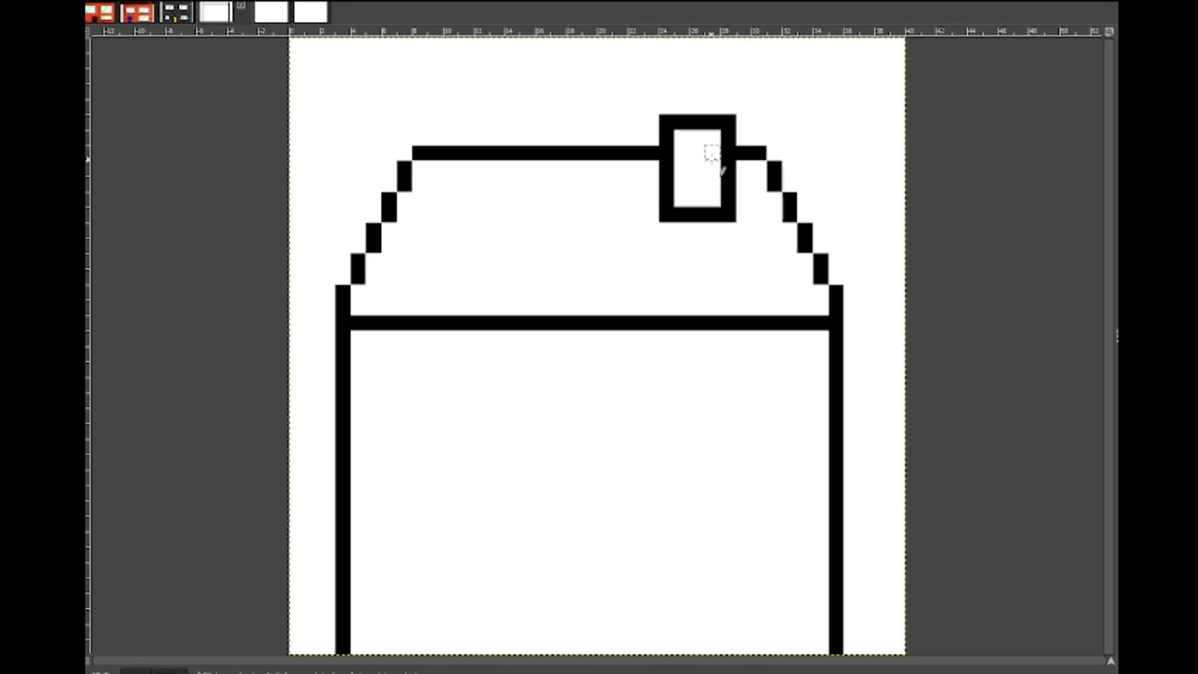
Outline four black windows on the wall, two upper and two lower, about 6 pixels high with thick horizontal edges, the lower-left one narrowest
{"action": "left_click_drag", "start_coordinate": [758, 538], "coordinate": [700, 540]}
{"action": "key", "text": "ctrl+z"}
{"action": "mouse_move", "coordinate": [404, 385]}
{"action": "left_mouse_down"}
{"action": "mouse_move", "coordinate": [543, 390]}
{"action": "mouse_move", "coordinate": [516, 446]}
{"action": "mouse_move", "coordinate": [405, 411]}
{"action": "left_mouse_up"}
{"action": "mouse_move", "coordinate": [636, 385]}
{"action": "left_mouse_down"}
{"action": "mouse_move", "coordinate": [635, 457]}
{"action": "mouse_move", "coordinate": [759, 388]}
{"action": "mouse_move", "coordinate": [649, 446]}
{"action": "left_mouse_up"}
{"action": "mouse_move", "coordinate": [635, 524]}
{"action": "left_mouse_down"}
{"action": "mouse_move", "coordinate": [674, 610]}
{"action": "mouse_move", "coordinate": [651, 587]}
{"action": "left_mouse_up"}
{"action": "mouse_move", "coordinate": [404, 539]}
{"action": "left_mouse_down"}
{"action": "mouse_move", "coordinate": [495, 553]}
{"action": "mouse_move", "coordinate": [481, 566]}
{"action": "mouse_move", "coordinate": [482, 537]}
{"action": "mouse_move", "coordinate": [448, 583]}
{"action": "mouse_move", "coordinate": [496, 569]}
{"action": "left_mouse_up"}
{"action": "key", "text": "shift+e"}
{"action": "left_click_drag", "start_coordinate": [483, 615], "coordinate": [435, 616]}
{"action": "mouse_move", "coordinate": [419, 570]}
{"action": "left_mouse_down"}
{"action": "mouse_move", "coordinate": [467, 555]}
{"action": "mouse_move", "coordinate": [467, 570]}
{"action": "left_mouse_up"}
Outline a black door about 5 by 8 pixels between the lower windows, with a one-pixel grey doorstep beneath it
{"action": "key", "text": "n"}
{"action": "left_click_drag", "start_coordinate": [527, 525], "coordinate": [514, 616]}
{"action": "key", "text": "ctrl+z"}
{"action": "mouse_move", "coordinate": [527, 524]}
{"action": "left_mouse_down"}
{"action": "mouse_move", "coordinate": [559, 632]}
{"action": "mouse_move", "coordinate": [537, 523]}
{"action": "left_mouse_up"}
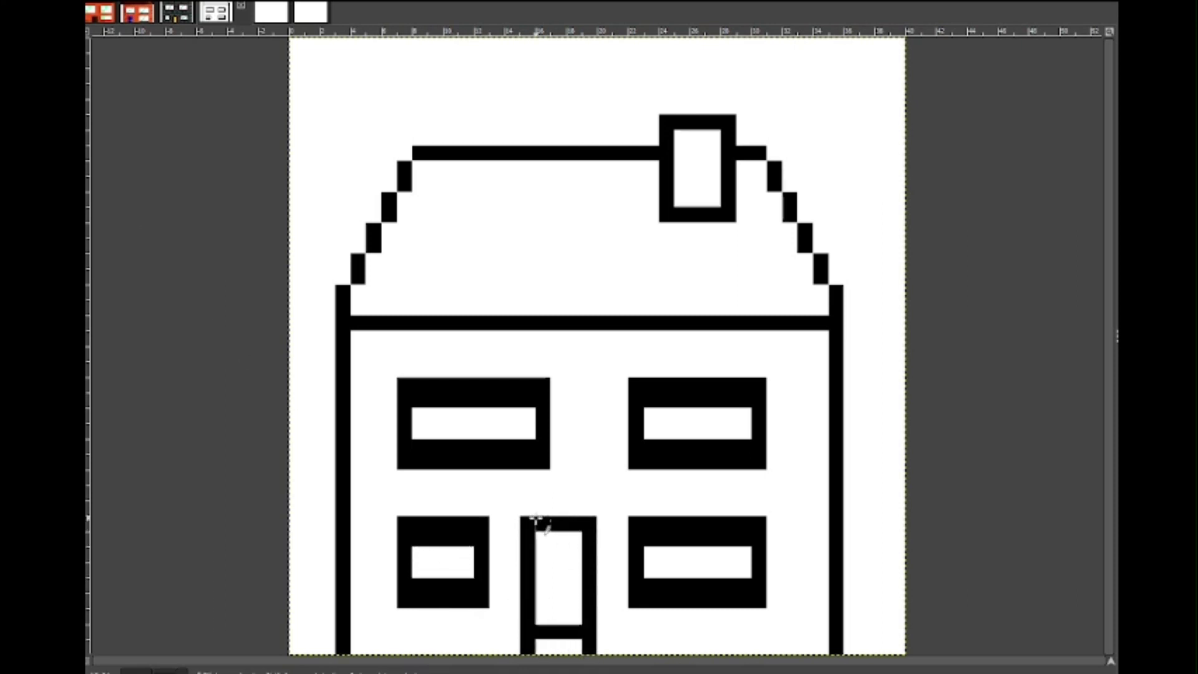
{"action": "left_click_drag", "start_coordinate": [527, 647], "coordinate": [590, 646]}
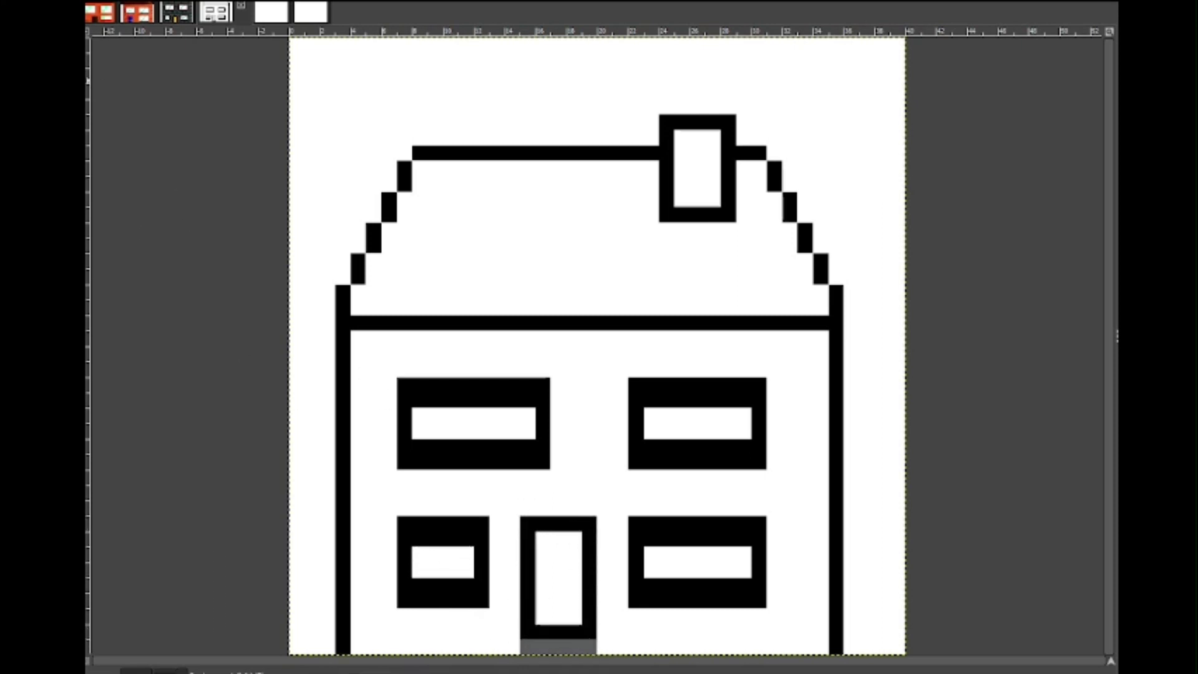
Recolor the four window frames and the door frame red-brown
{"action": "left_click_drag", "start_coordinate": [404, 401], "coordinate": [543, 401]}
{"action": "mouse_move", "coordinate": [404, 447]}
{"action": "left_mouse_down"}
{"action": "mouse_move", "coordinate": [513, 449]}
{"action": "mouse_move", "coordinate": [473, 391]}
{"action": "mouse_move", "coordinate": [543, 433]}
{"action": "left_mouse_up"}
{"action": "left_click", "coordinate": [636, 384]}
{"action": "left_click", "coordinate": [634, 522]}
{"action": "left_click", "coordinate": [460, 537]}
{"action": "left_click", "coordinate": [527, 524]}
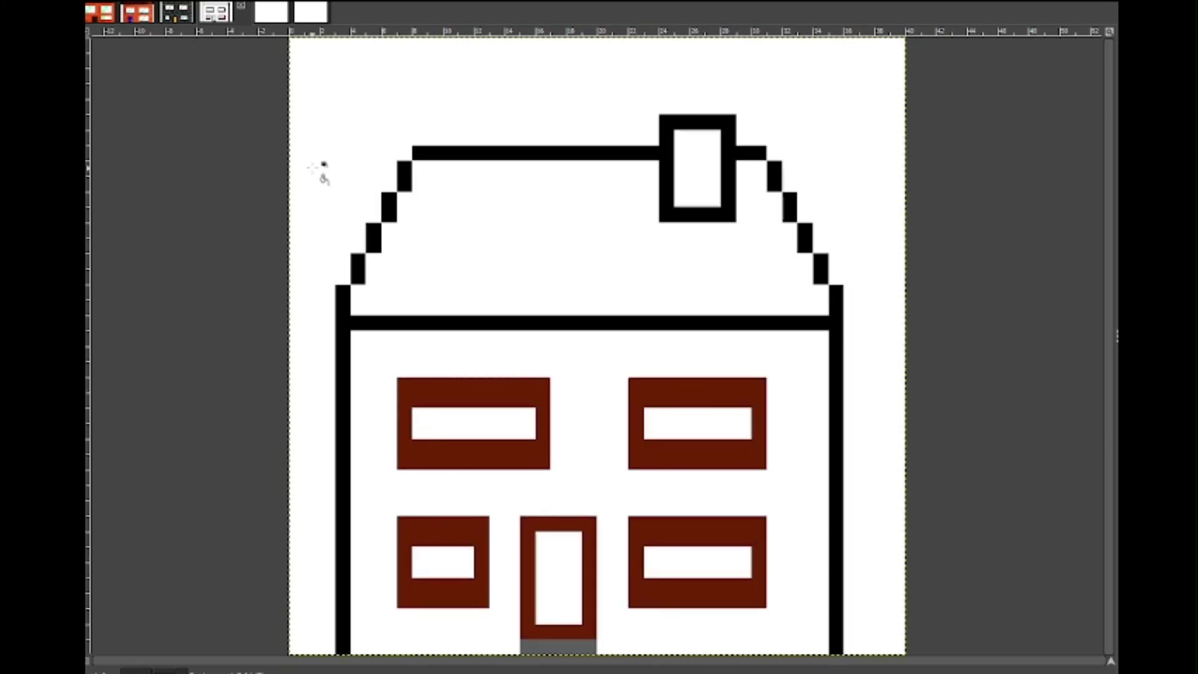
Fill the roof with red-brown and paint evenly spaced dark brown horizontal rows across it
{"action": "left_click", "coordinate": [535, 268]}
{"action": "left_click_drag", "start_coordinate": [404, 200], "coordinate": [560, 199]}
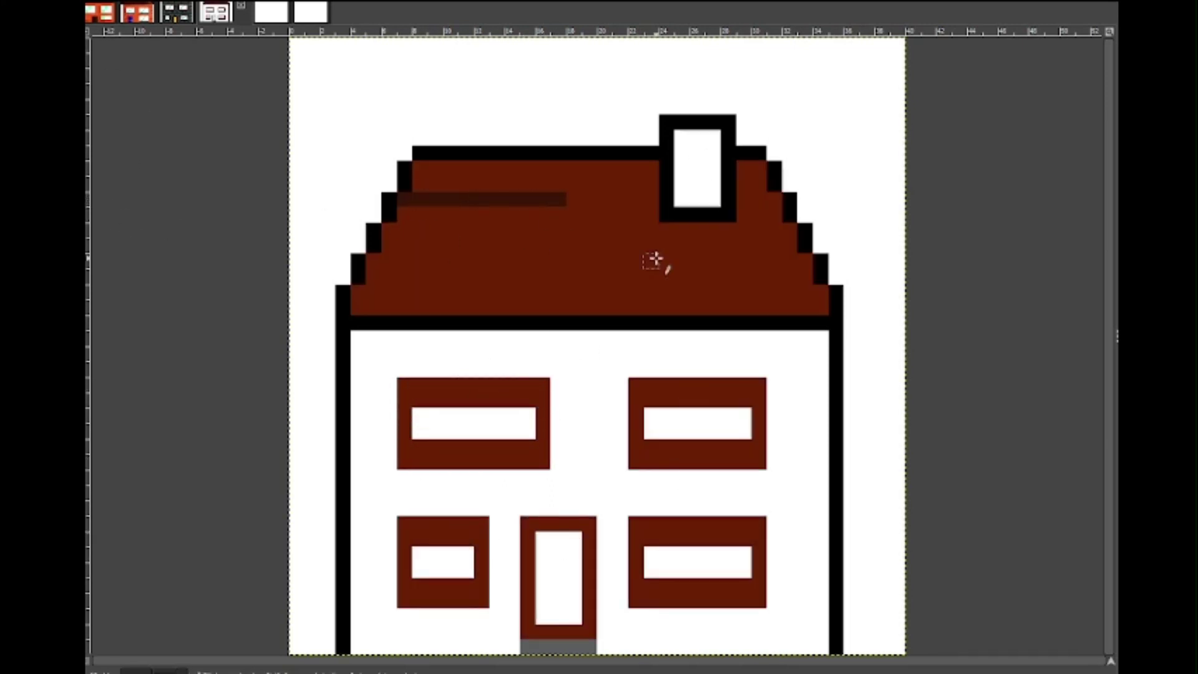
{"action": "left_click_drag", "start_coordinate": [419, 168], "coordinate": [652, 169]}
{"action": "left_click_drag", "start_coordinate": [743, 170], "coordinate": [760, 169]}
{"action": "left_click_drag", "start_coordinate": [743, 201], "coordinate": [776, 201]}
{"action": "key", "text": "ctrl+z"}
{"action": "mouse_move", "coordinate": [780, 230]}
{"action": "left_mouse_down"}
{"action": "mouse_move", "coordinate": [650, 240]}
{"action": "mouse_move", "coordinate": [390, 230]}
{"action": "mouse_move", "coordinate": [404, 262]}
{"action": "left_mouse_up"}
{"action": "left_click_drag", "start_coordinate": [573, 200], "coordinate": [651, 199]}
{"action": "left_click_drag", "start_coordinate": [419, 262], "coordinate": [670, 272]}
{"action": "key", "text": "ctrl+z"}
{"action": "left_click_drag", "start_coordinate": [806, 262], "coordinate": [419, 262]}
{"action": "mouse_move", "coordinate": [734, 305]}
{"action": "left_mouse_down"}
{"action": "mouse_move", "coordinate": [414, 286]}
{"action": "mouse_move", "coordinate": [342, 302]}
{"action": "mouse_move", "coordinate": [689, 334]}
{"action": "left_mouse_up"}
{"action": "key", "text": "ctrl+z"}
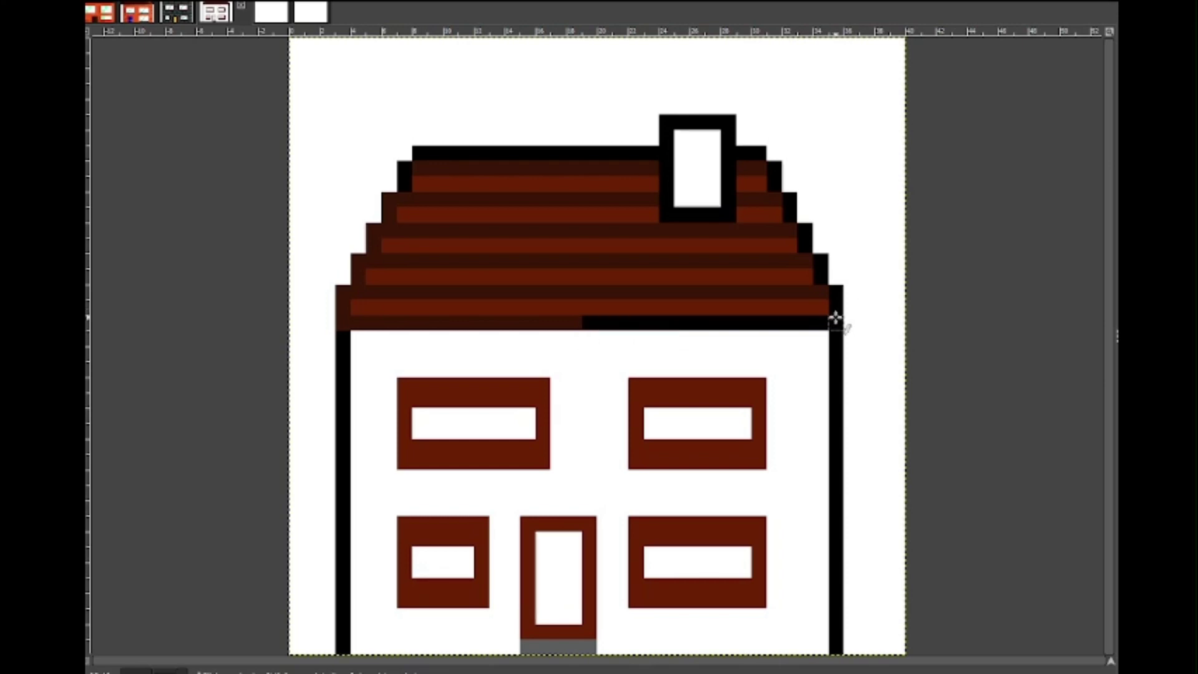
Recolor the remaining black outlines of the roof and chimney dark brown
{"action": "left_click_drag", "start_coordinate": [834, 319], "coordinate": [590, 323]}
{"action": "left_click", "coordinate": [404, 177]}
{"action": "left_click", "coordinate": [425, 154]}
{"action": "left_click", "coordinate": [774, 177]}
{"action": "left_click", "coordinate": [789, 208]}
{"action": "left_click", "coordinate": [805, 239]}
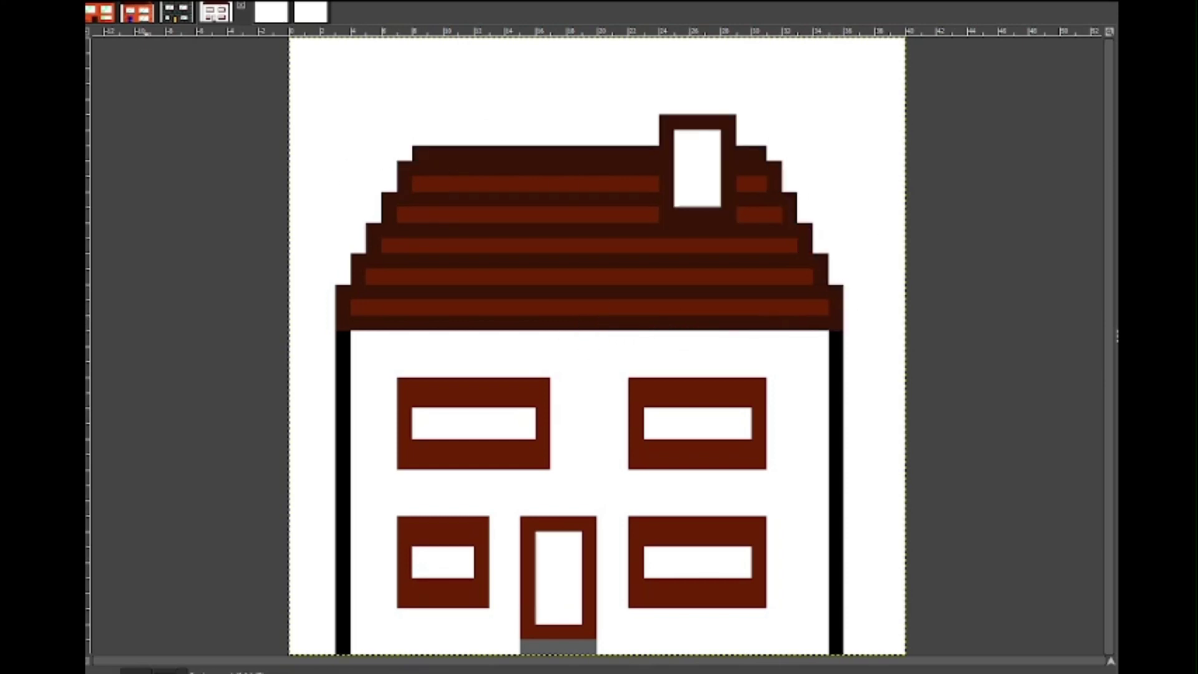
Split the top two red-brown roof rows into staggered tiles with dark brown pixels spaced three pixels apart
{"action": "left_click", "coordinate": [451, 183]}
{"action": "left_click", "coordinate": [497, 183]}
{"action": "left_click", "coordinate": [543, 183]}
{"action": "left_click", "coordinate": [589, 183]}
{"action": "left_click", "coordinate": [636, 183]}
{"action": "left_click", "coordinate": [435, 214]}
{"action": "left_click", "coordinate": [482, 214]}
{"action": "left_click", "coordinate": [620, 214]}
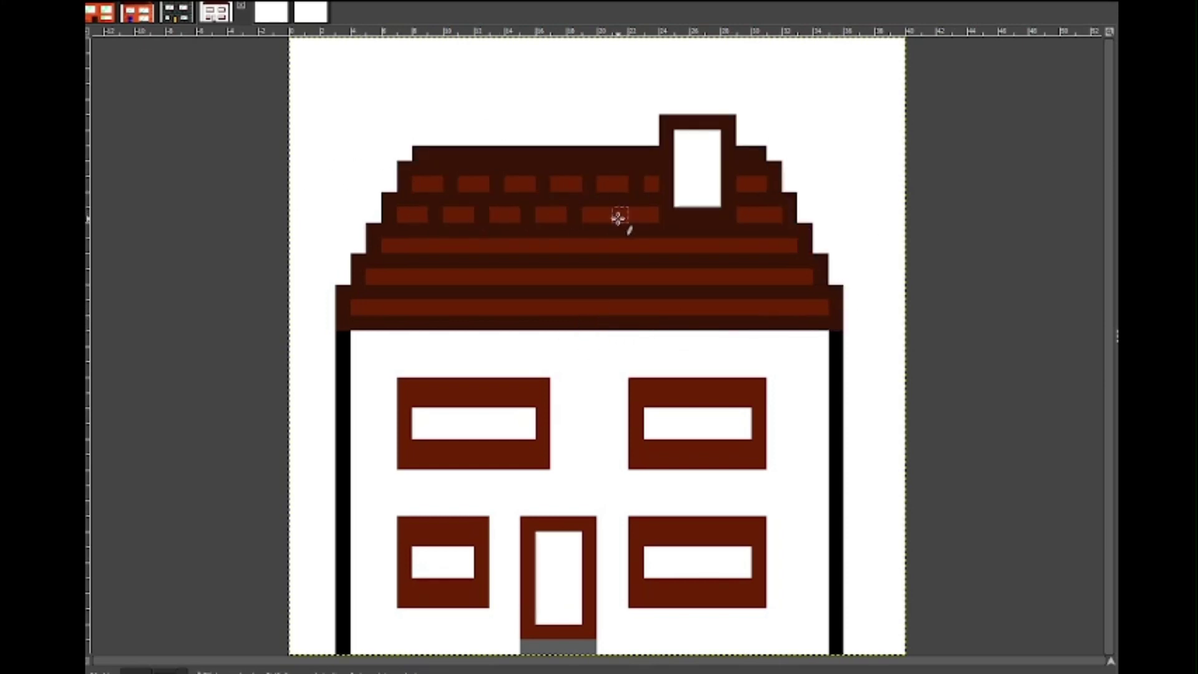
{"action": "left_click", "coordinate": [748, 215]}
Divide the third roof row into two-pixel-wide tiles with dark brown pixels, staggered against the row above
{"action": "left_click", "coordinate": [420, 246]}
{"action": "left_click", "coordinate": [466, 246]}
{"action": "left_click", "coordinate": [512, 246]}
{"action": "left_click", "coordinate": [559, 246]}
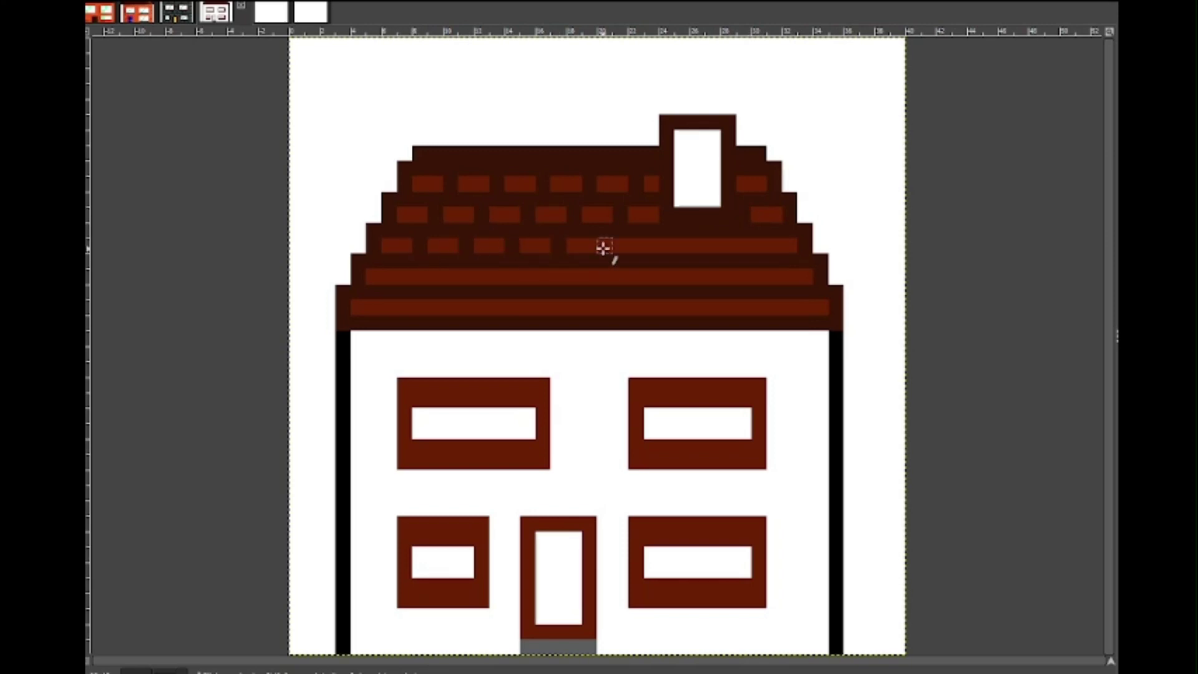
{"action": "left_click", "coordinate": [604, 246]}
{"action": "left_click", "coordinate": [651, 245]}
{"action": "left_click", "coordinate": [697, 246]}
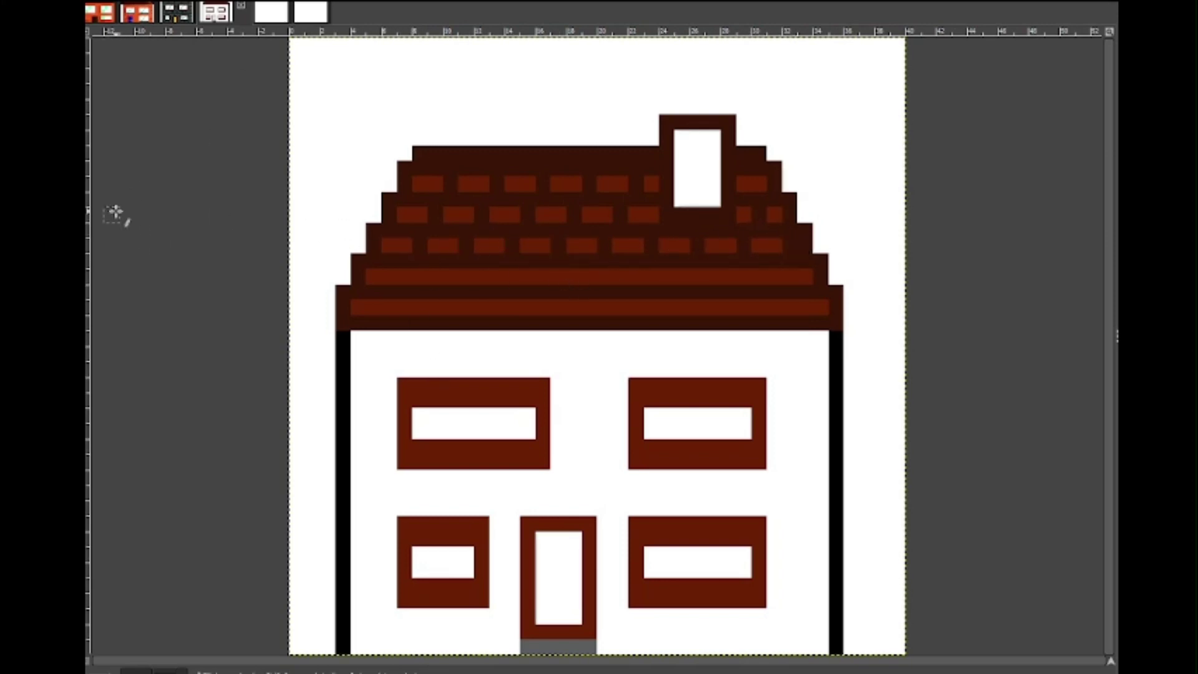
Divide the fourth roof row into staggered two-pixel-wide tiles with dark brown pixels
{"action": "left_click", "coordinate": [405, 276]}
{"action": "left_click", "coordinate": [450, 276]}
{"action": "left_click", "coordinate": [496, 276]}
{"action": "left_click", "coordinate": [543, 277]}
{"action": "left_click", "coordinate": [636, 276]}
{"action": "left_click", "coordinate": [728, 276]}
{"action": "left_click", "coordinate": [774, 276]}
Divide the lowest roof row into staggered tiles with dark brown pixels
{"action": "left_click", "coordinate": [482, 306]}
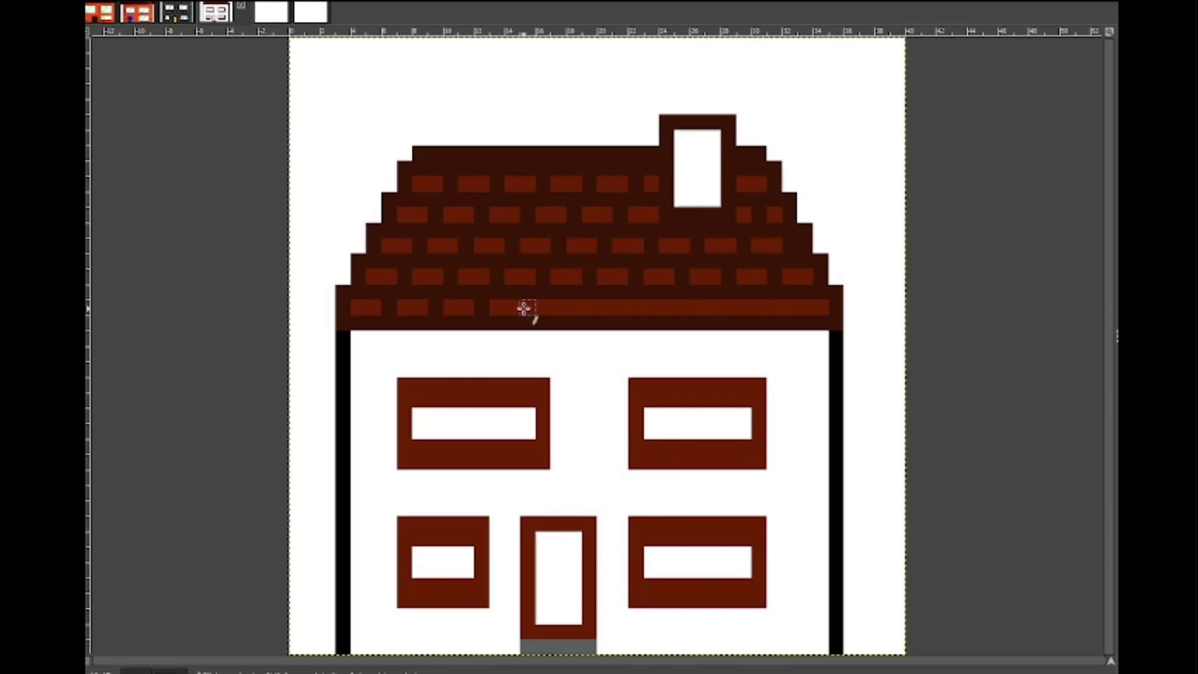
{"action": "left_click", "coordinate": [528, 307]}
{"action": "left_click", "coordinate": [573, 307]}
{"action": "left_click", "coordinate": [620, 307]}
{"action": "left_click", "coordinate": [666, 307]}
{"action": "left_click", "coordinate": [713, 307]}
{"action": "left_click", "coordinate": [759, 307]}
{"action": "left_click", "coordinate": [805, 307]}
Shade the left and lower parts of both left-hand window frames dark brown
{"action": "left_click_drag", "start_coordinate": [405, 385], "coordinate": [408, 459]}
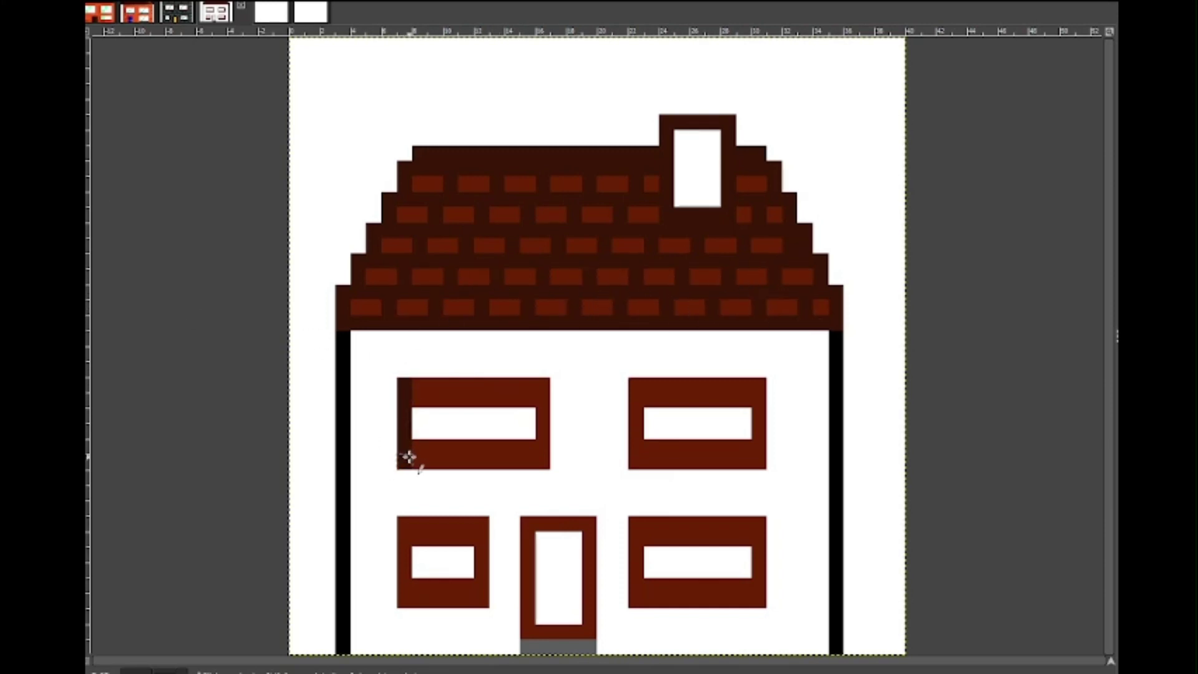
{"action": "left_click_drag", "start_coordinate": [542, 462], "coordinate": [418, 462]}
{"action": "left_click_drag", "start_coordinate": [542, 446], "coordinate": [418, 447]}
{"action": "left_click_drag", "start_coordinate": [481, 585], "coordinate": [406, 586]}
{"action": "mouse_move", "coordinate": [481, 600]}
{"action": "left_mouse_down"}
{"action": "mouse_move", "coordinate": [405, 601]}
{"action": "mouse_move", "coordinate": [406, 524]}
{"action": "left_mouse_up"}
Shade the left and lower parts of the right-hand window frames and door frame dark brown, and deepen the lower-left shadows on the roof and frames
{"action": "left_click_drag", "start_coordinate": [636, 386], "coordinate": [635, 461]}
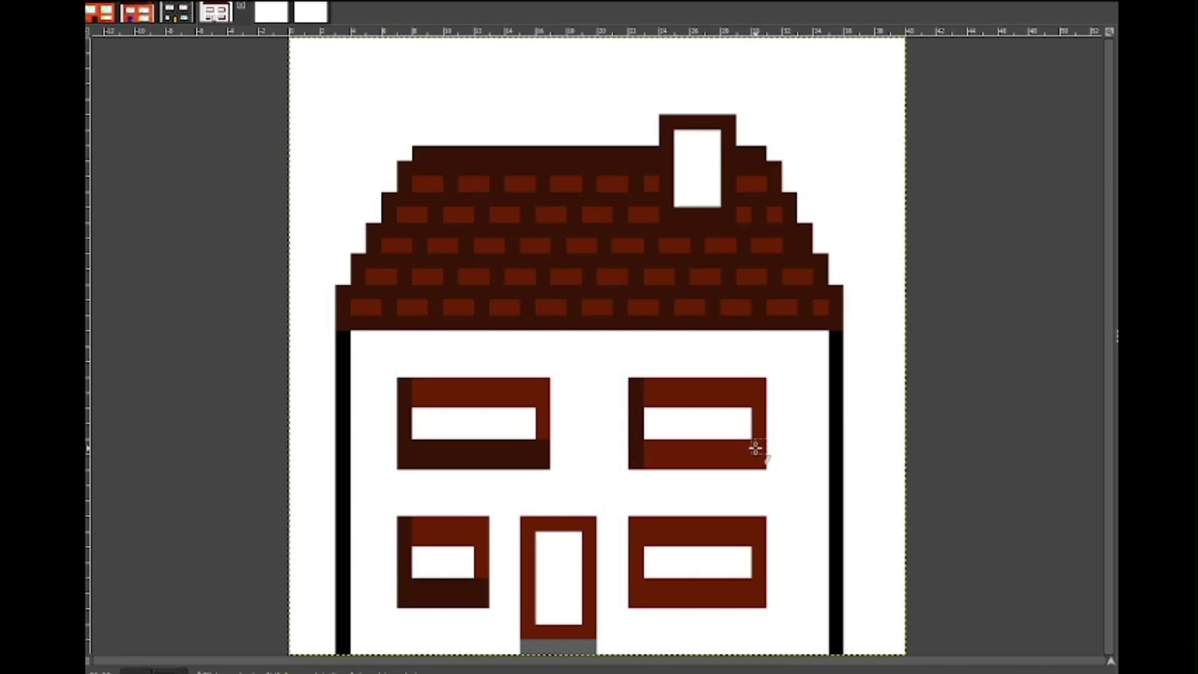
{"action": "left_click_drag", "start_coordinate": [757, 446], "coordinate": [645, 447]}
{"action": "left_click_drag", "start_coordinate": [758, 462], "coordinate": [645, 462]}
{"action": "left_click_drag", "start_coordinate": [636, 523], "coordinate": [636, 560]}
{"action": "left_click_drag", "start_coordinate": [758, 585], "coordinate": [636, 585]}
{"action": "left_click_drag", "start_coordinate": [758, 601], "coordinate": [636, 601]}
{"action": "left_click_drag", "start_coordinate": [527, 523], "coordinate": [585, 634]}
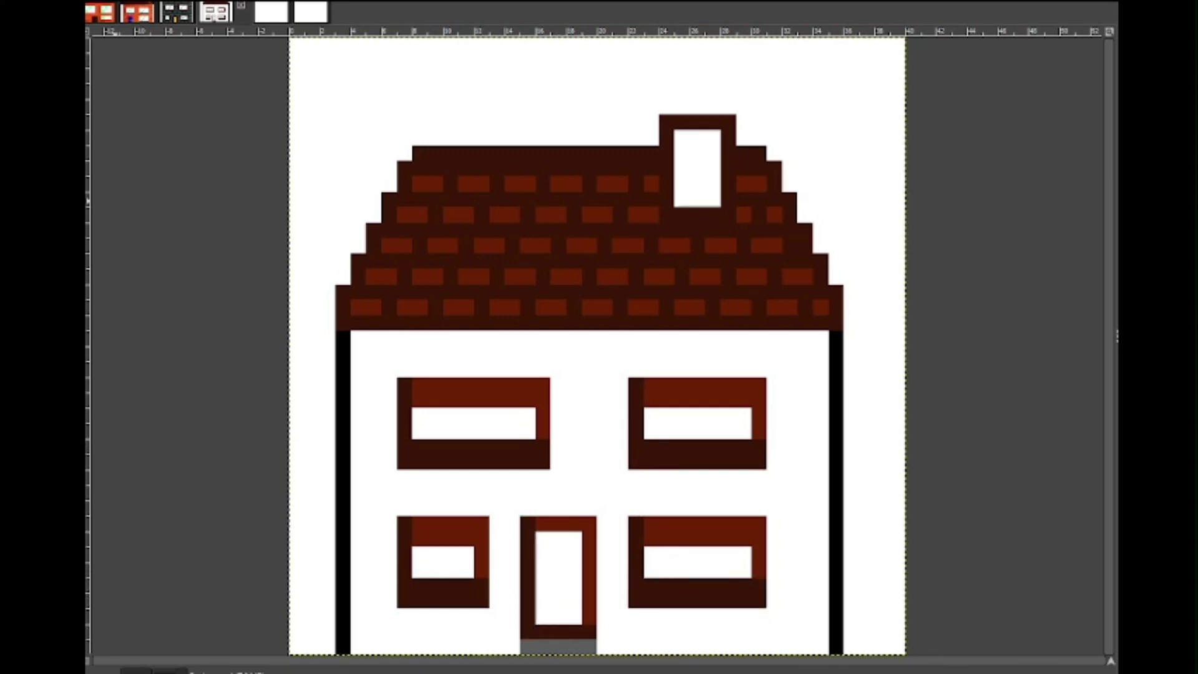
{"action": "left_click_drag", "start_coordinate": [411, 460], "coordinate": [480, 462]}
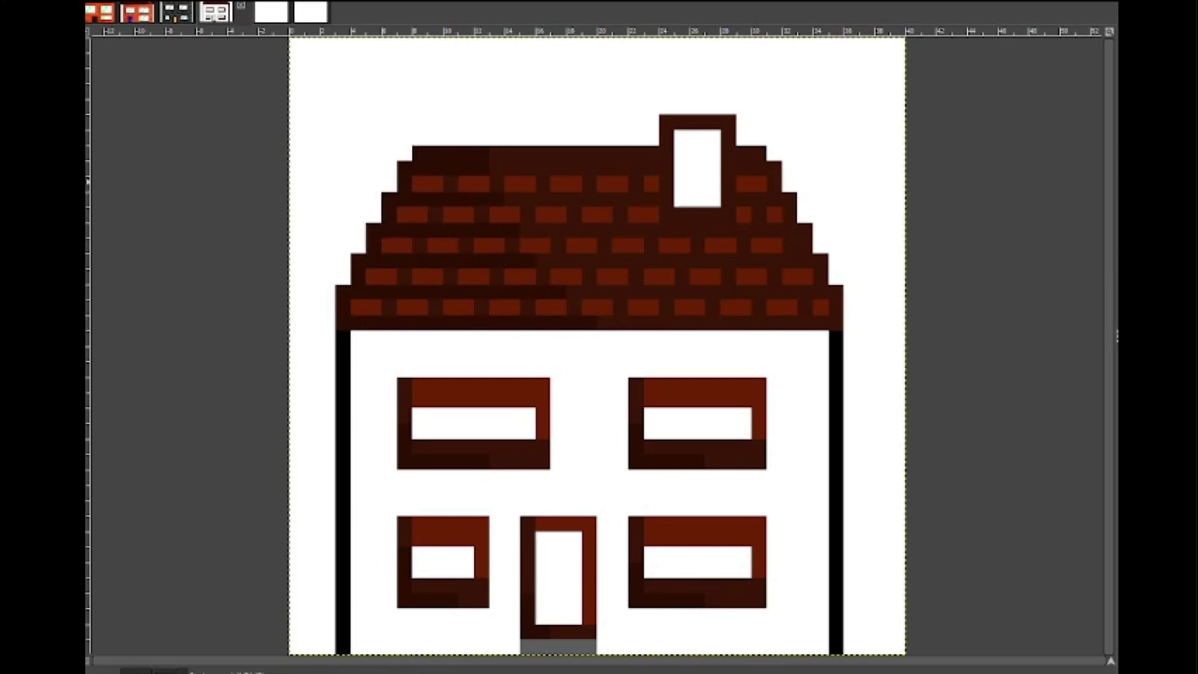
Fill the house wall, its black side outlines and the chimney's interior with medium grey
{"action": "left_click", "coordinate": [407, 334]}
{"action": "key", "text": "ctrl+z"}
{"action": "left_click", "coordinate": [389, 339]}
{"action": "left_click", "coordinate": [343, 354]}
{"action": "left_click", "coordinate": [836, 349]}
{"action": "left_click", "coordinate": [692, 182]}
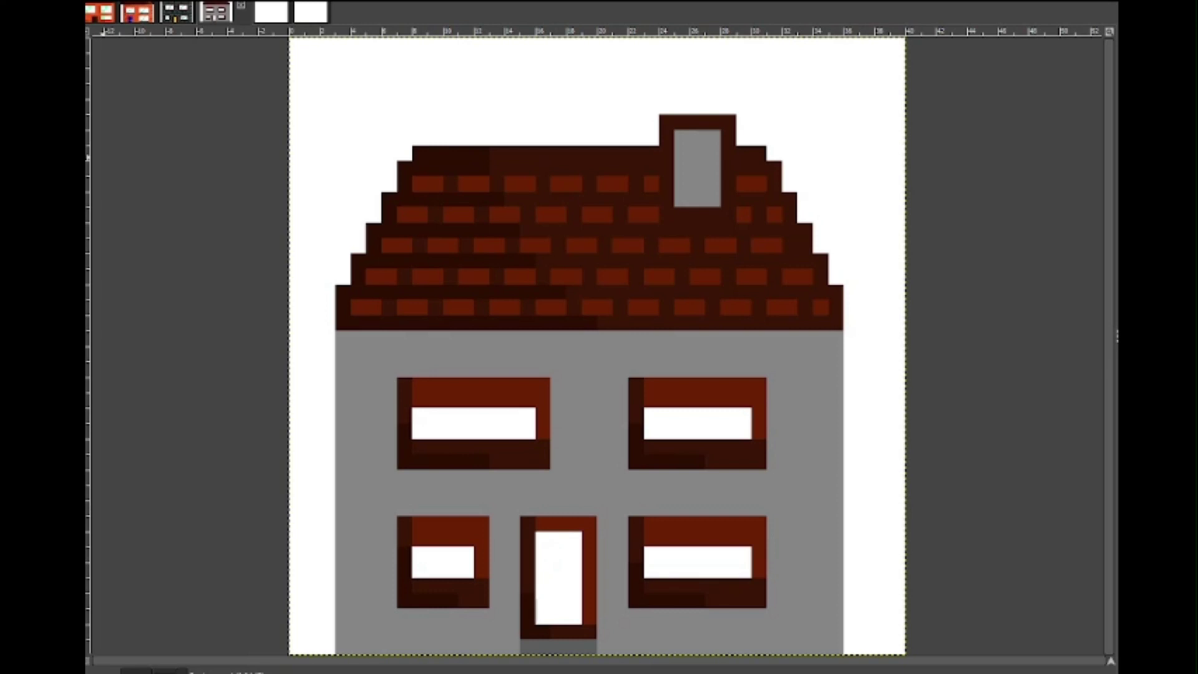
Shade the wall dark grey along its left edge, the left part of its base and beneath the roof's left half
{"action": "left_click_drag", "start_coordinate": [343, 337], "coordinate": [344, 646]}
{"action": "left_click_drag", "start_coordinate": [358, 646], "coordinate": [437, 647]}
{"action": "mouse_move", "coordinate": [357, 337]}
{"action": "left_mouse_down"}
{"action": "mouse_move", "coordinate": [358, 603]}
{"action": "mouse_move", "coordinate": [592, 339]}
{"action": "left_mouse_up"}
{"action": "mouse_move", "coordinate": [373, 354]}
{"action": "left_mouse_down"}
{"action": "mouse_move", "coordinate": [595, 350]}
{"action": "mouse_move", "coordinate": [513, 355]}
{"action": "left_mouse_up"}
Recolor the chimney's border dark grey with a thicker left and lower side, and add a dark grey strip at the wall's base right of the door
{"action": "mouse_move", "coordinate": [681, 137]}
{"action": "left_mouse_down"}
{"action": "mouse_move", "coordinate": [682, 199]}
{"action": "mouse_move", "coordinate": [713, 199]}
{"action": "left_mouse_up"}
{"action": "mouse_move", "coordinate": [728, 122]}
{"action": "left_mouse_down"}
{"action": "mouse_move", "coordinate": [674, 121]}
{"action": "mouse_move", "coordinate": [666, 215]}
{"action": "left_mouse_up"}
{"action": "left_click_drag", "start_coordinate": [667, 214], "coordinate": [728, 215]}
{"action": "left_click_drag", "start_coordinate": [728, 214], "coordinate": [728, 136]}
{"action": "left_click_drag", "start_coordinate": [635, 646], "coordinate": [762, 646]}
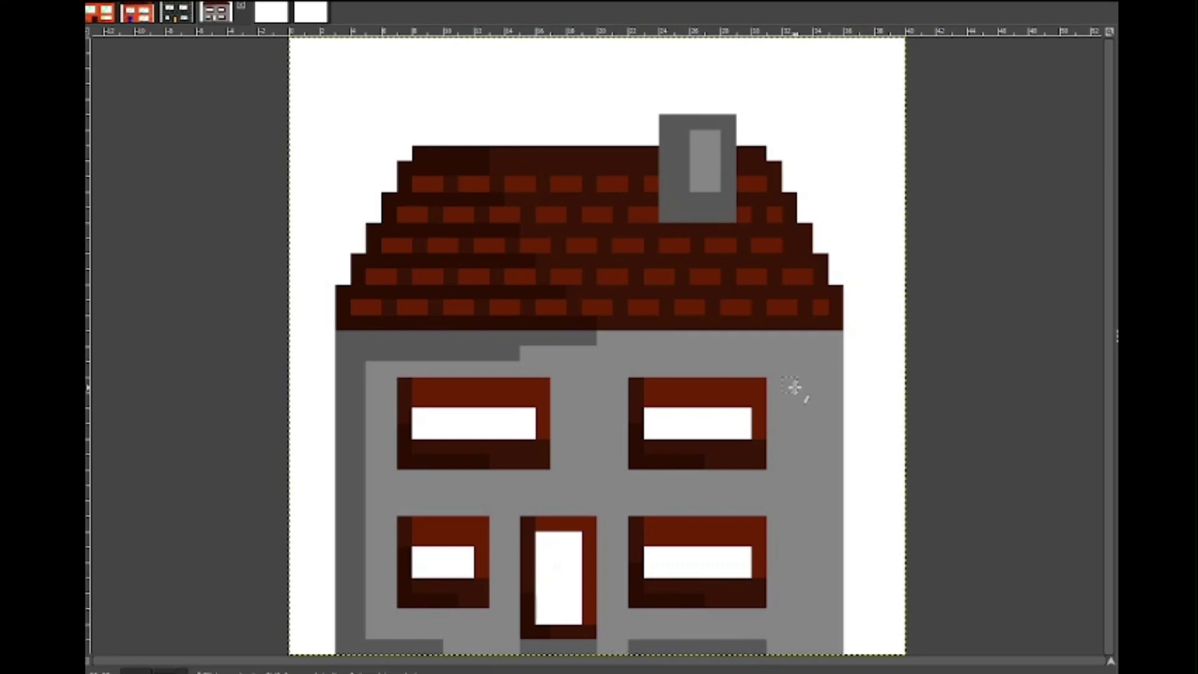
Draw dark grey crack marks on the wall between the upper windows, beside the right-hand windows and above the lower-left window
{"action": "left_click_drag", "start_coordinate": [805, 382], "coordinate": [836, 449]}
{"action": "left_click_drag", "start_coordinate": [568, 368], "coordinate": [654, 368]}
{"action": "left_click", "coordinate": [590, 384]}
{"action": "mouse_move", "coordinate": [774, 554]}
{"action": "left_mouse_down"}
{"action": "mouse_move", "coordinate": [792, 550]}
{"action": "mouse_move", "coordinate": [805, 523]}
{"action": "left_mouse_up"}
{"action": "left_click_drag", "start_coordinate": [372, 492], "coordinate": [436, 493]}
{"action": "left_click", "coordinate": [404, 506]}
{"action": "left_click", "coordinate": [389, 478]}
Paint stepped pale teal reflections on the glass of all four windows
{"action": "left_click_drag", "start_coordinate": [512, 415], "coordinate": [482, 416]}
{"action": "left_click_drag", "start_coordinate": [466, 430], "coordinate": [432, 430]}
{"action": "left_click_drag", "start_coordinate": [717, 416], "coordinate": [682, 433]}
{"action": "left_click_drag", "start_coordinate": [717, 553], "coordinate": [680, 569]}
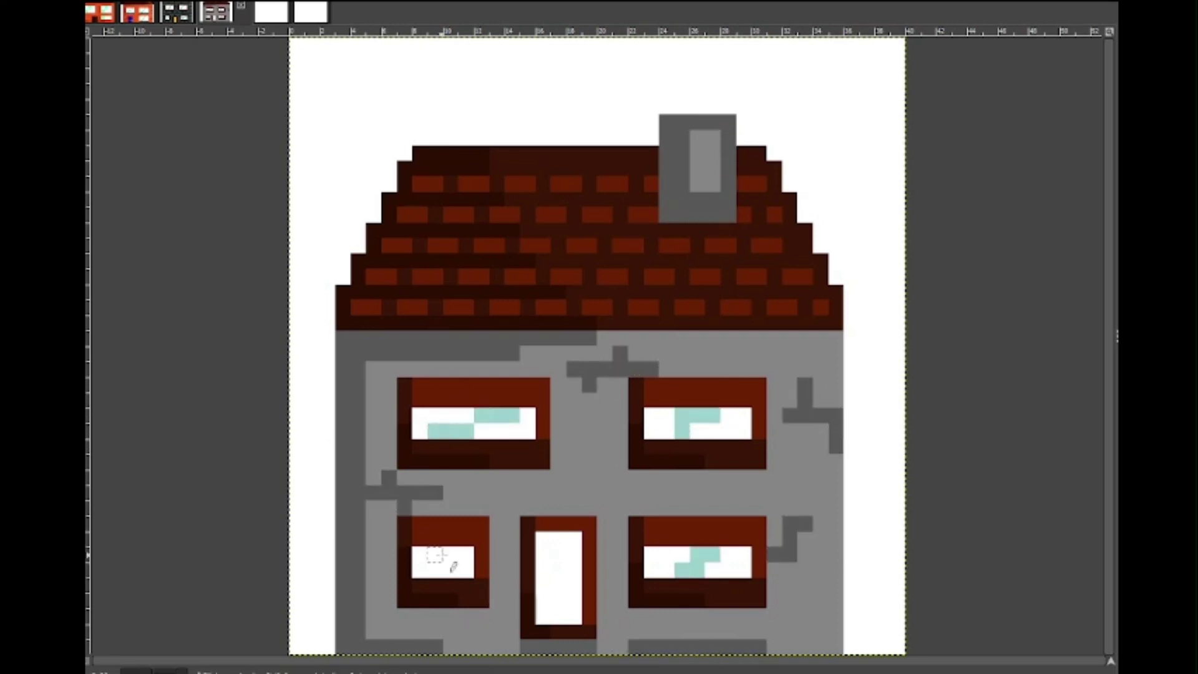
{"action": "left_click_drag", "start_coordinate": [468, 554], "coordinate": [433, 568]}
Fill the door with green and shade its left and lower parts dark green
{"action": "left_click", "coordinate": [558, 569]}
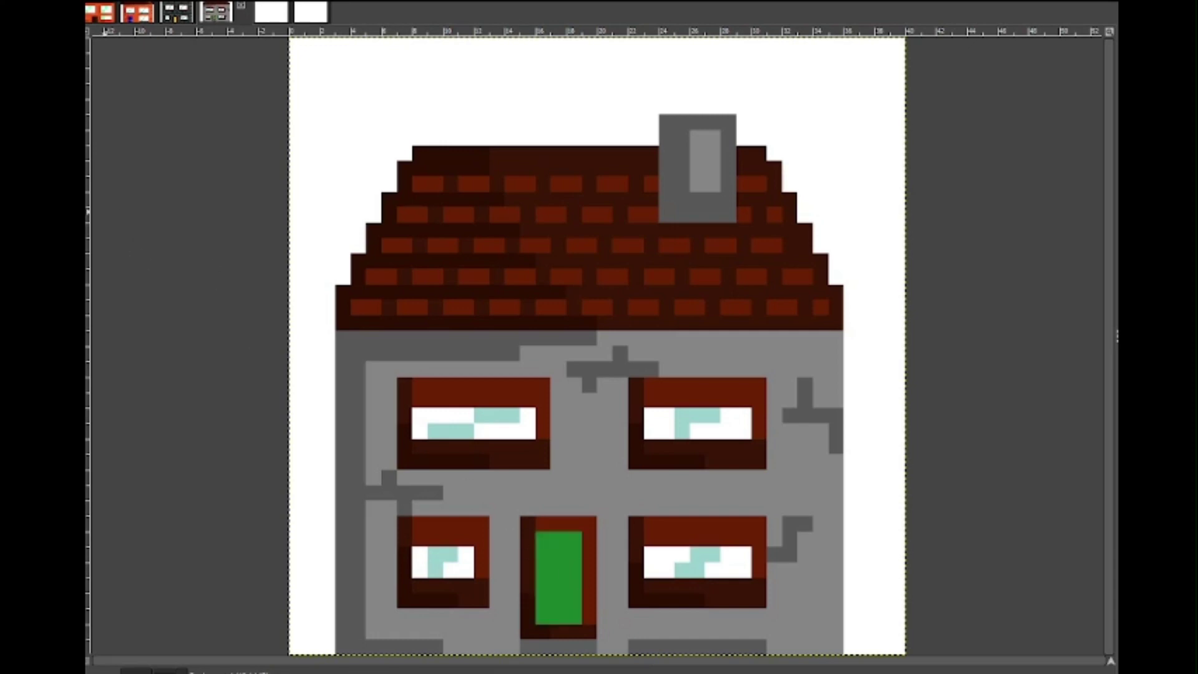
{"action": "mouse_move", "coordinate": [542, 539]}
{"action": "left_mouse_down"}
{"action": "mouse_move", "coordinate": [551, 595]}
{"action": "mouse_move", "coordinate": [574, 616]}
{"action": "left_mouse_up"}
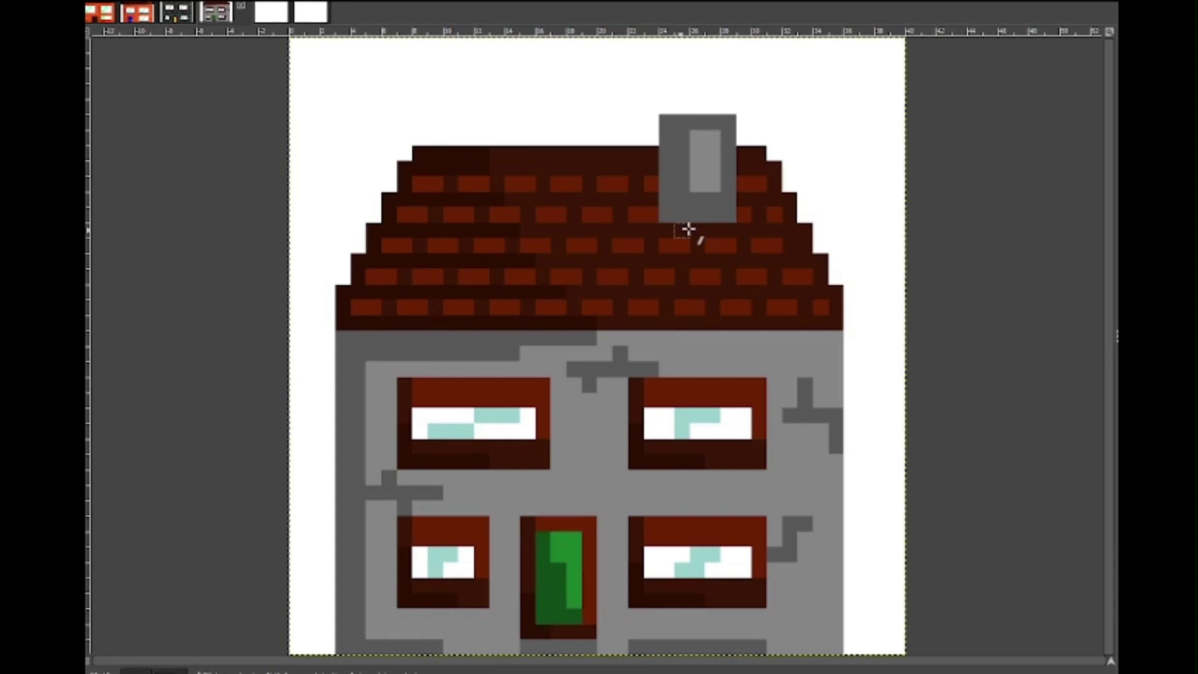
Deepen the lower-left shadows of the chimney and the wall with a very dark grey
{"action": "mouse_move", "coordinate": [666, 168]}
{"action": "left_mouse_down"}
{"action": "mouse_move", "coordinate": [671, 210]}
{"action": "mouse_move", "coordinate": [698, 215]}
{"action": "left_mouse_up"}
{"action": "mouse_move", "coordinate": [343, 447]}
{"action": "left_mouse_down"}
{"action": "mouse_move", "coordinate": [340, 606]}
{"action": "mouse_move", "coordinate": [358, 647]}
{"action": "left_mouse_up"}
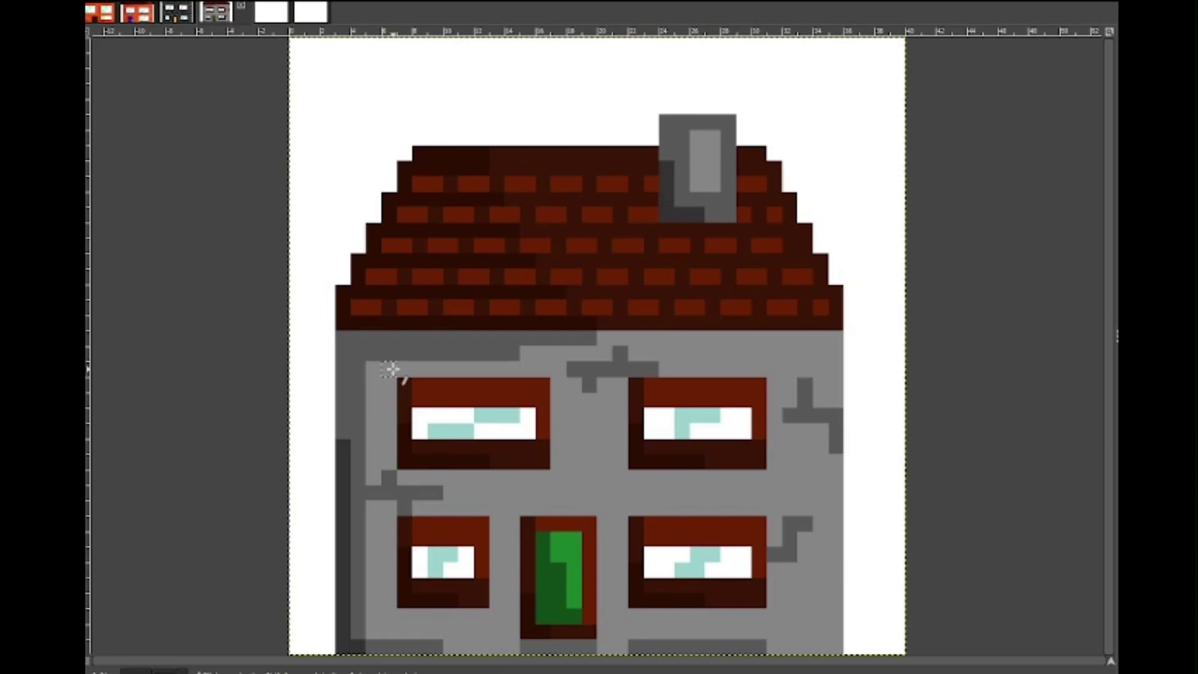